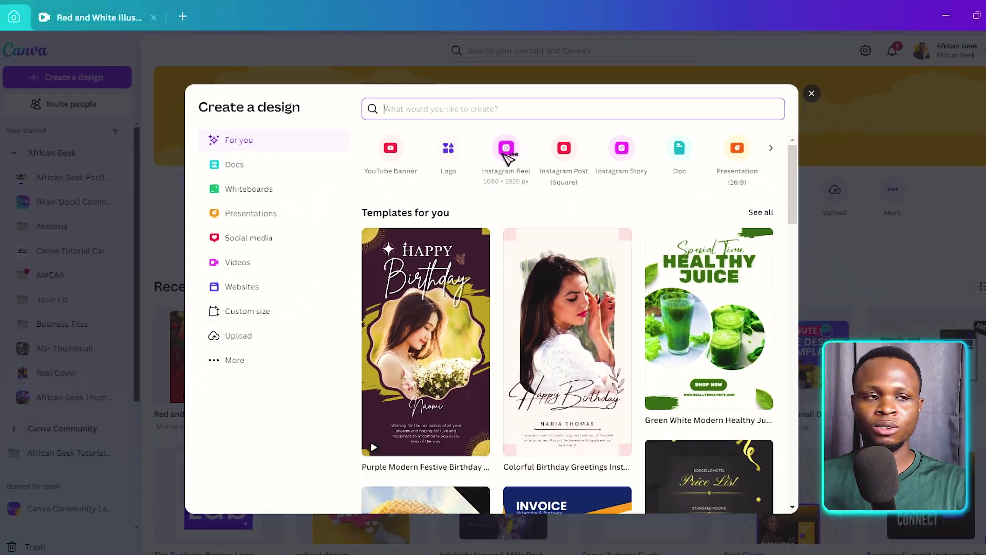
- Create a blank Mobile Video design and select its empty page
click(499, 277)
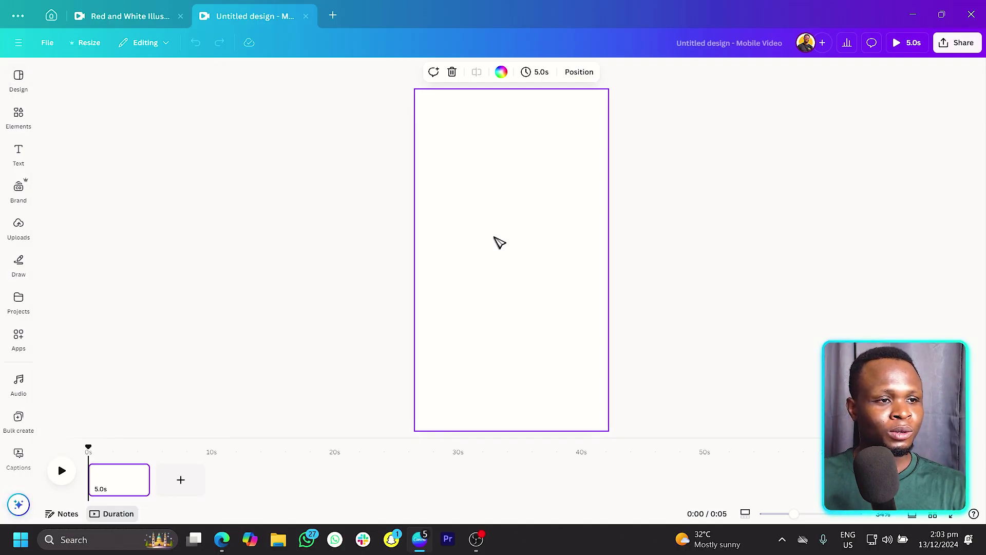
click(338, 339)
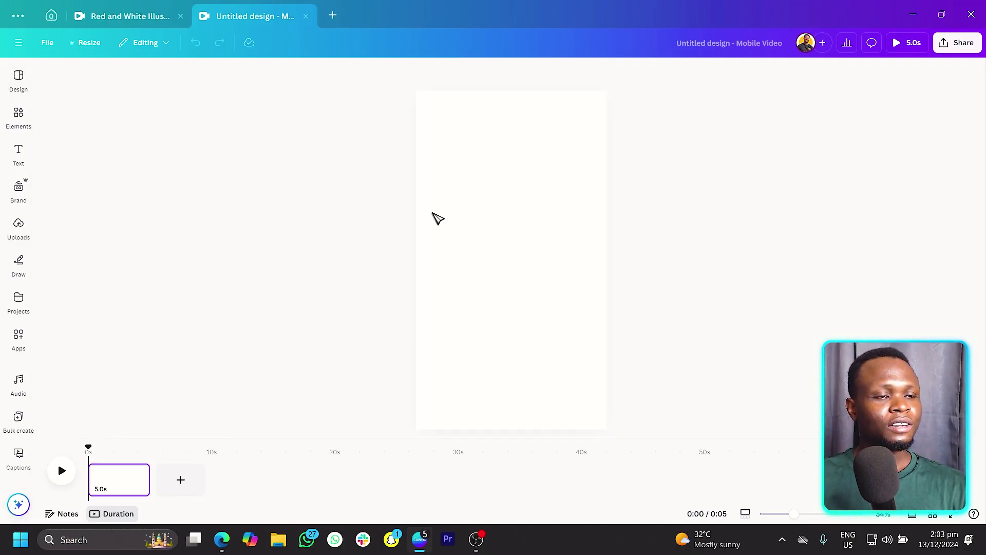
click(540, 224)
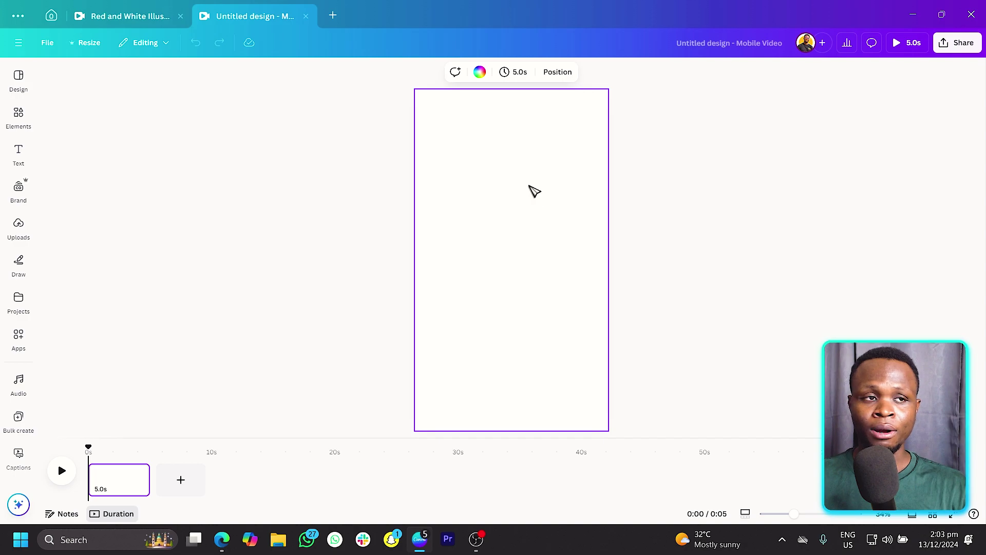
- Give the page background a radial gradient with its first colour set to red #F10000
click(480, 72)
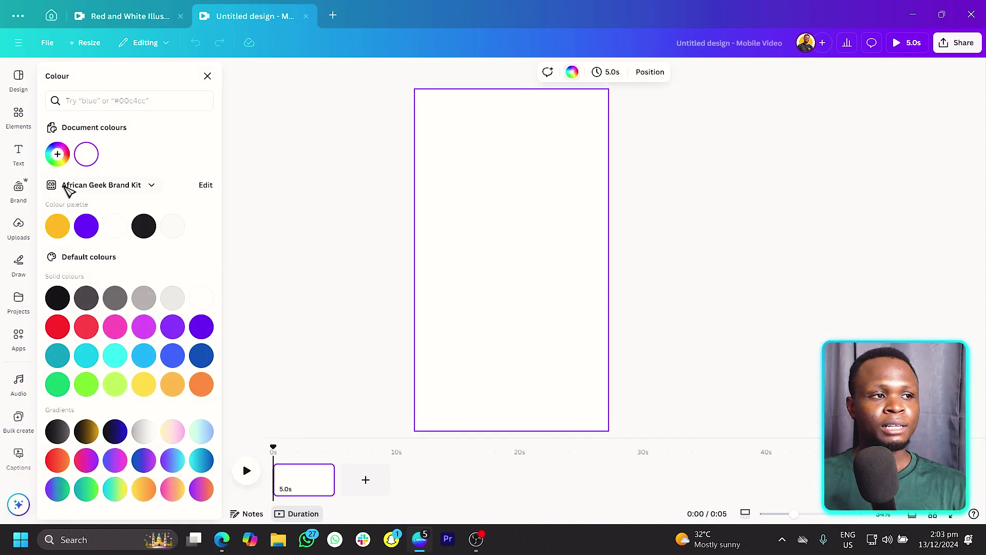
click(65, 150)
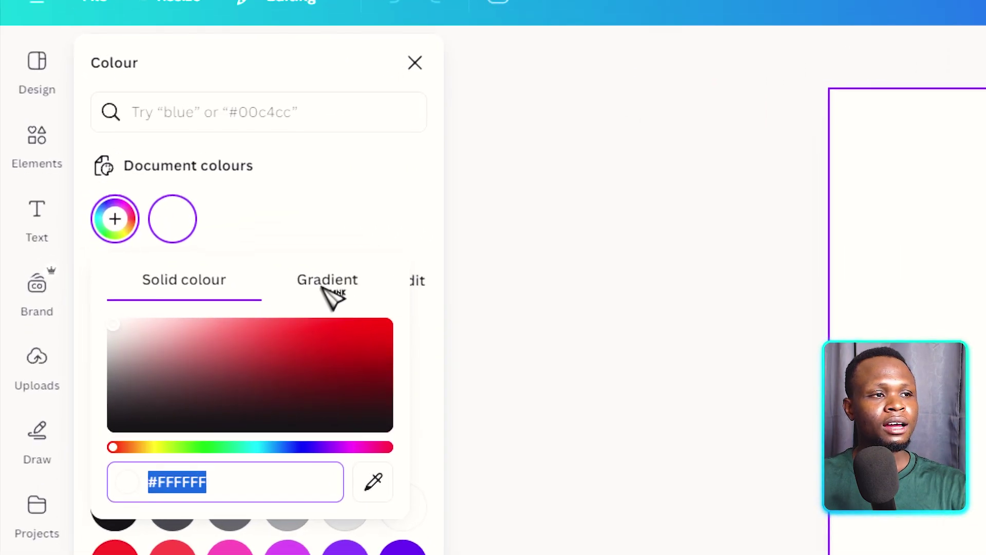
click(336, 281)
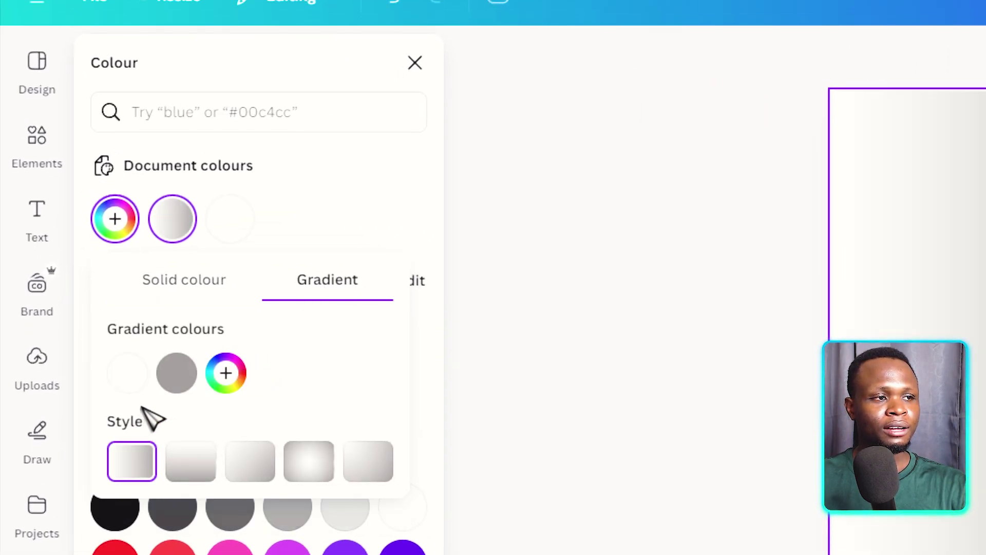
click(128, 376)
click(404, 424)
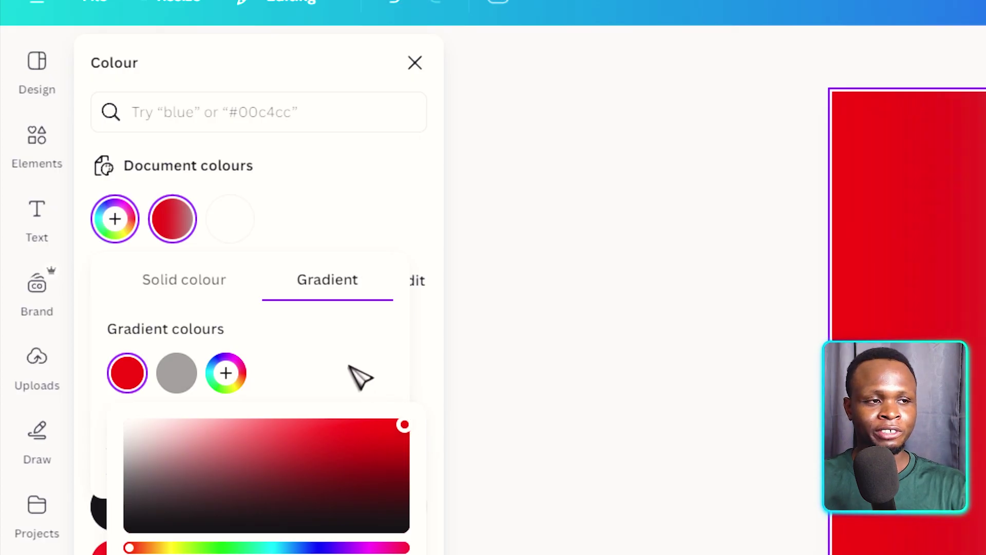
click(362, 377)
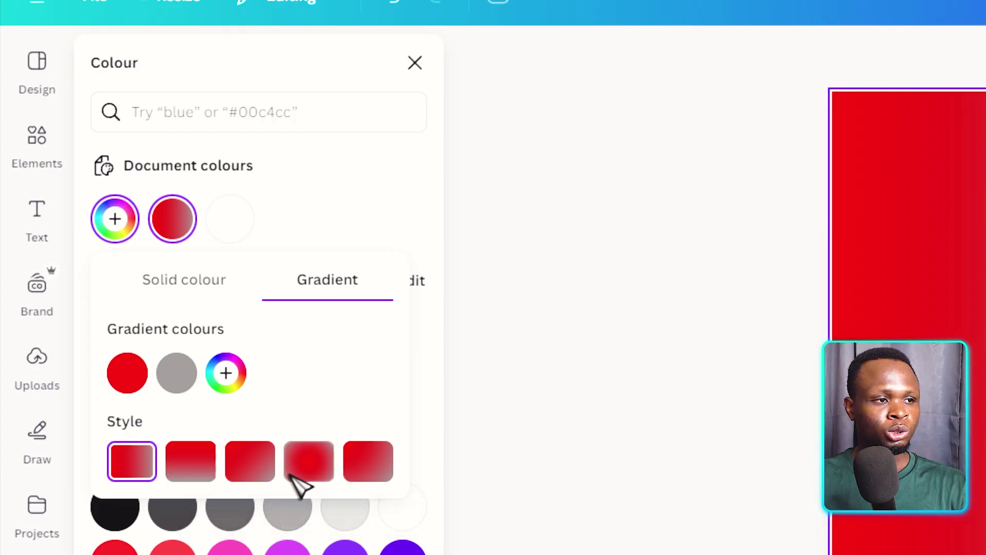
click(310, 472)
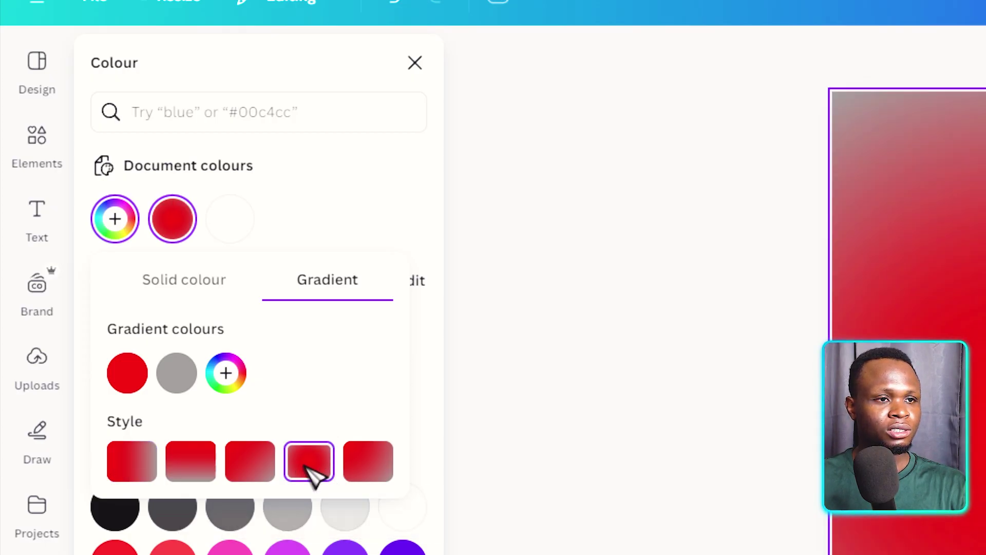
- Change the gradient's grey second colour to dark red #A20000 and close the colour settings
click(177, 373)
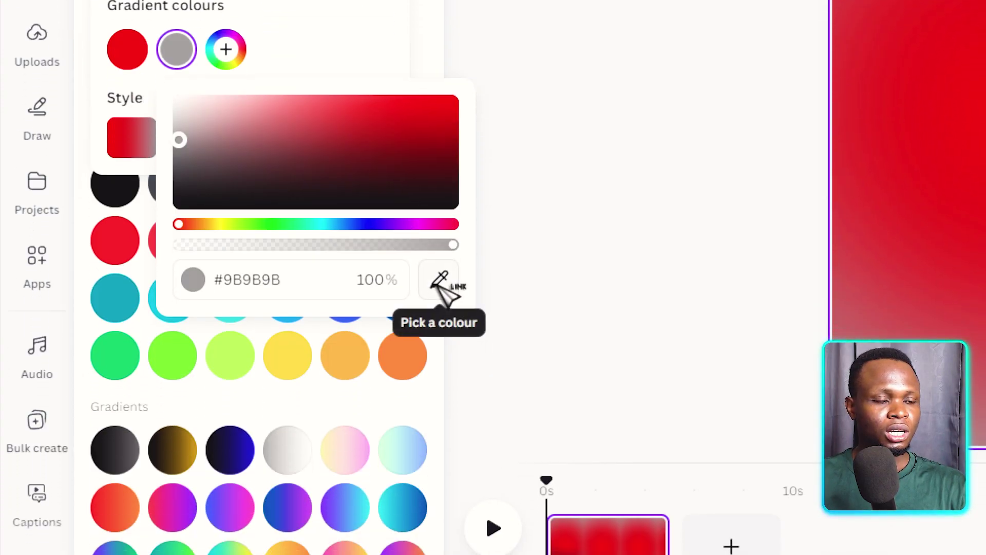
click(439, 280)
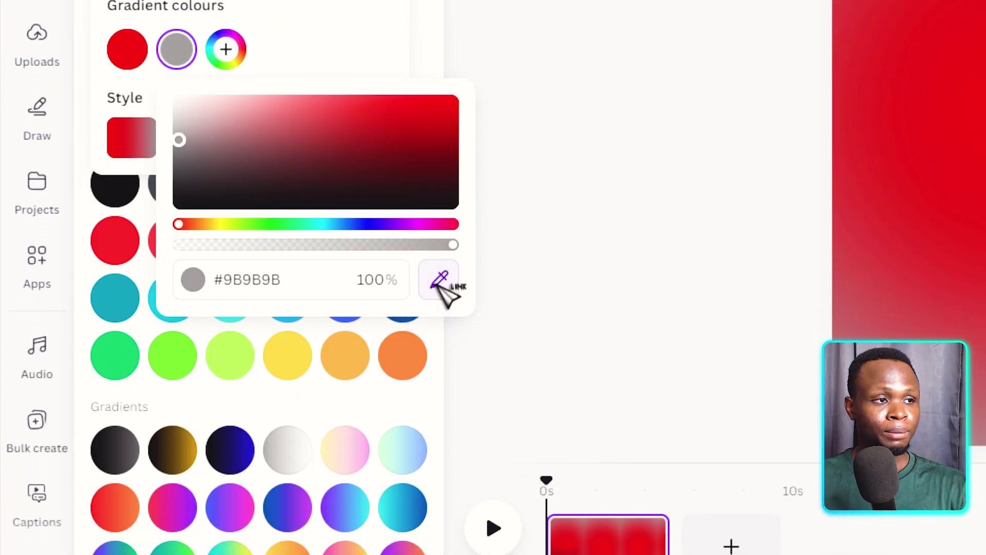
click(134, 50)
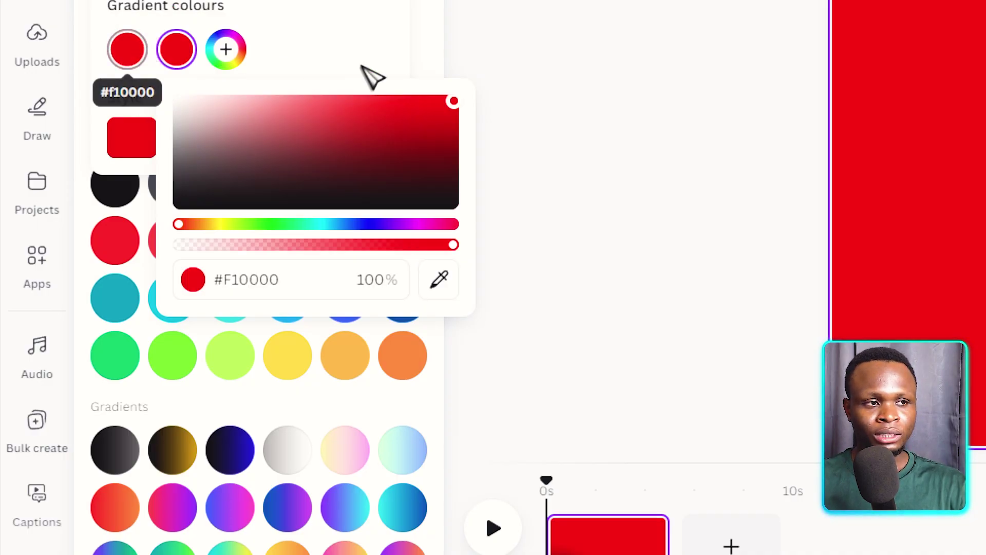
drag(453, 101, 478, 140)
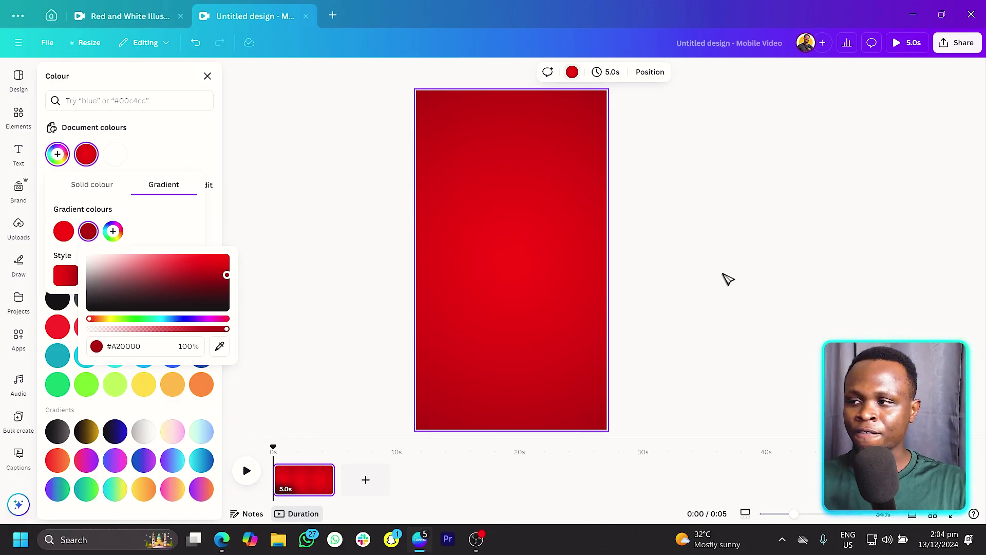
key(Escape)
key(Escape)
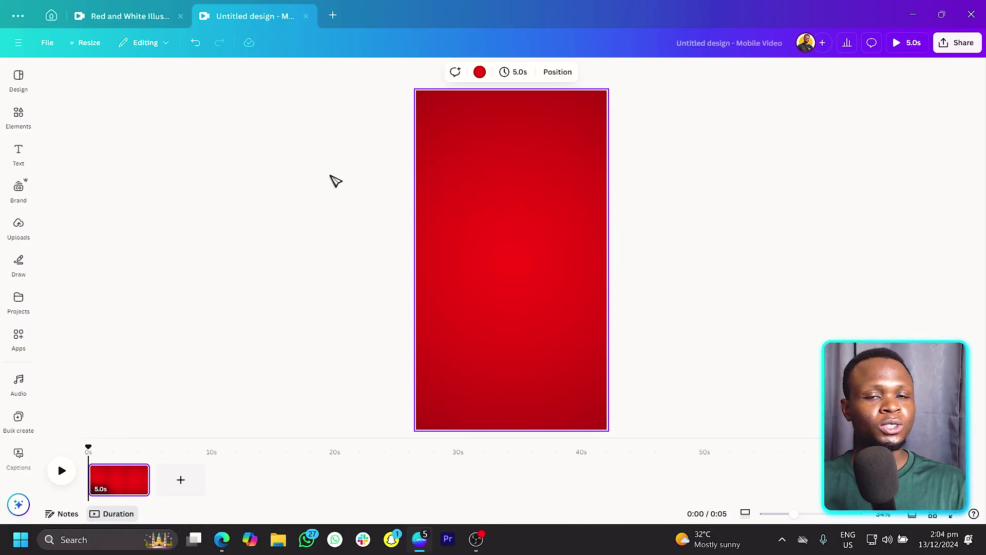
- Search the elements for "christmas decoration" and show all matching graphics
click(19, 116)
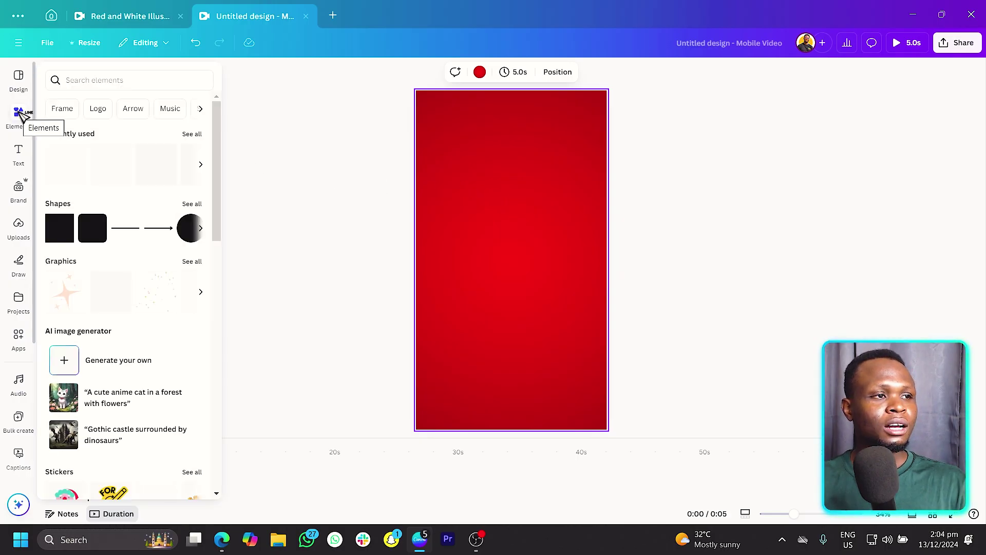
click(82, 77)
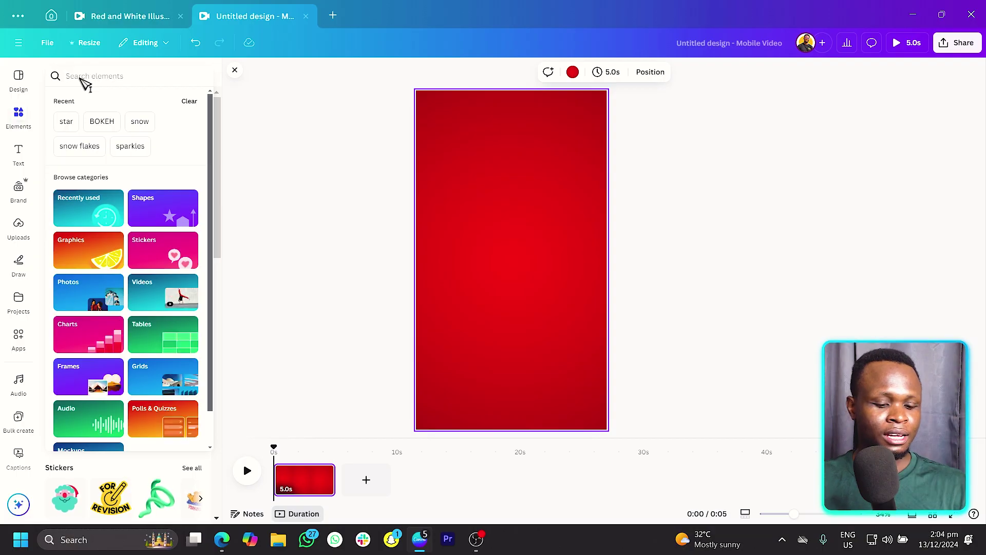
text(christmas d)
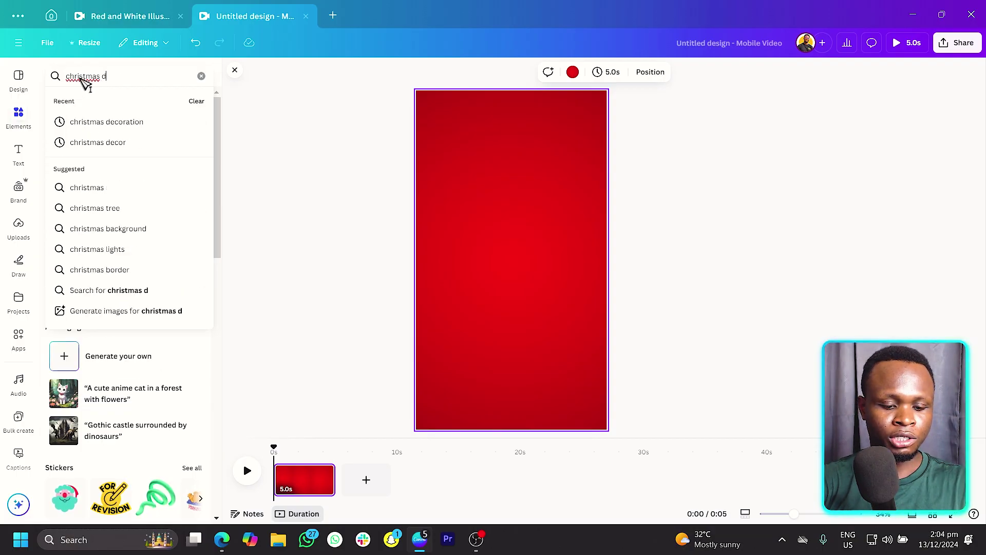
text(ecor)
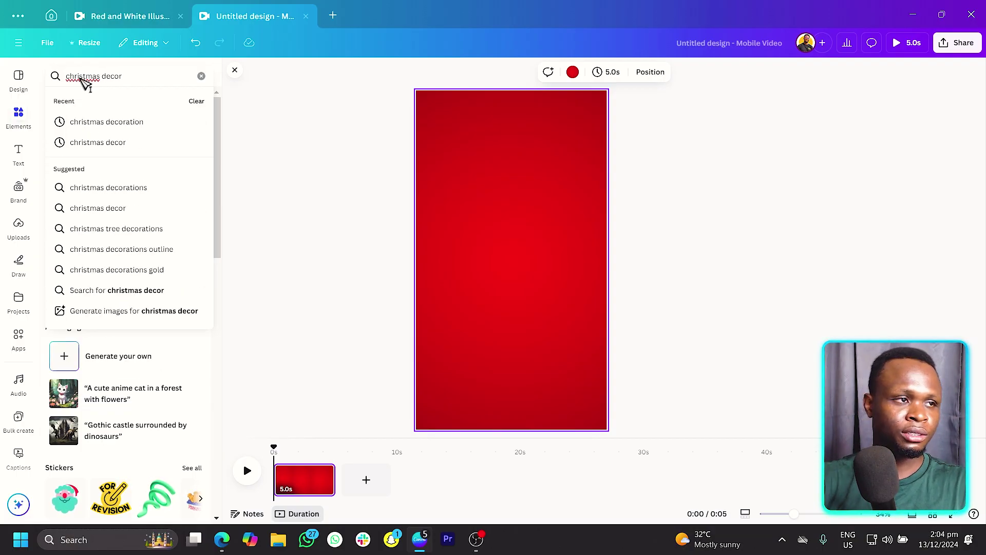
click(143, 121)
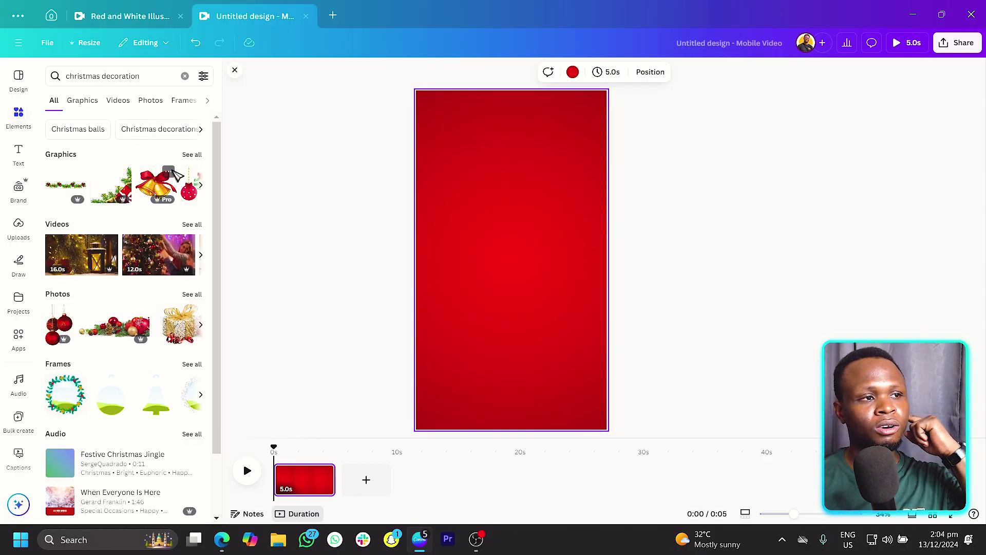
click(200, 156)
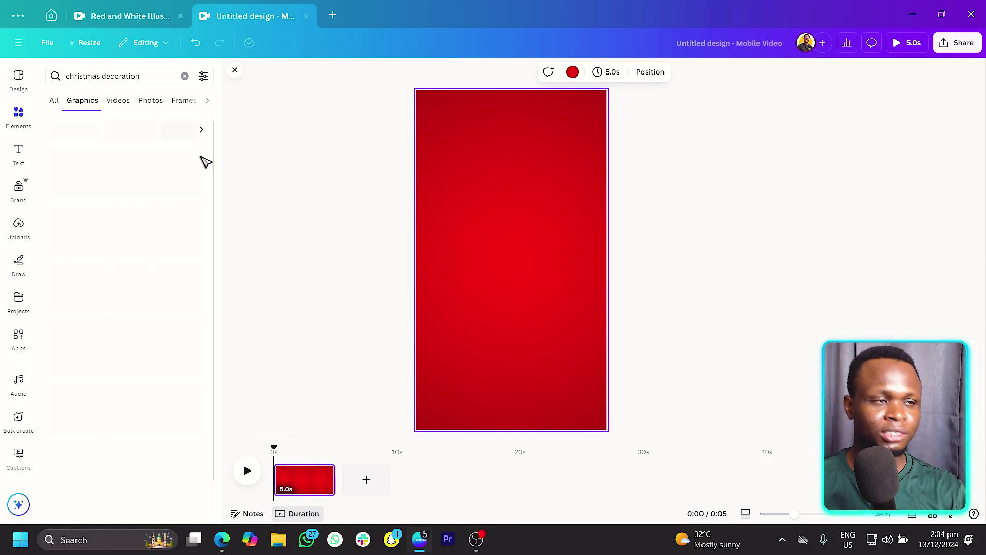
- Add the graphic with the red gift, baubles and fir branches and place it in the page's top-left corner
scroll(103, 262, down, 6)
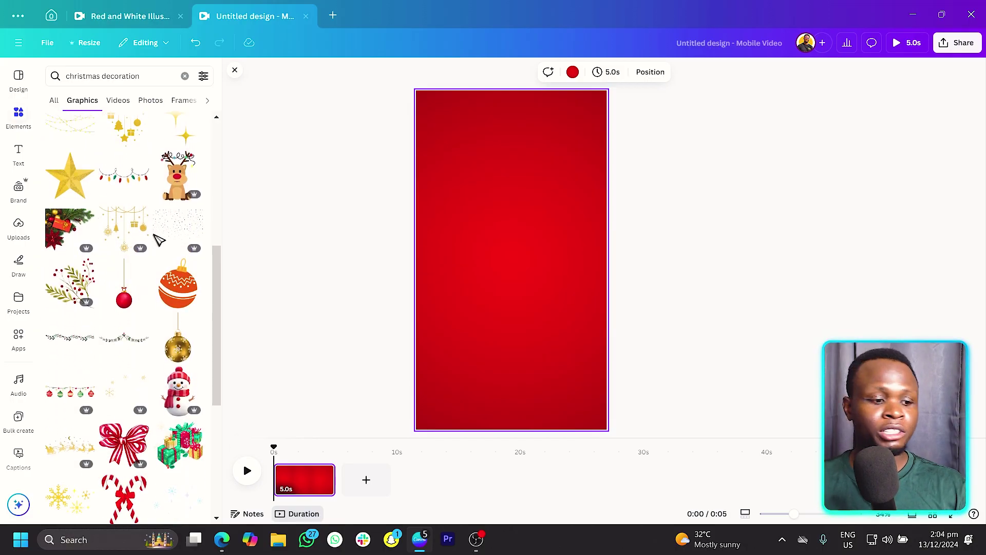
click(67, 231)
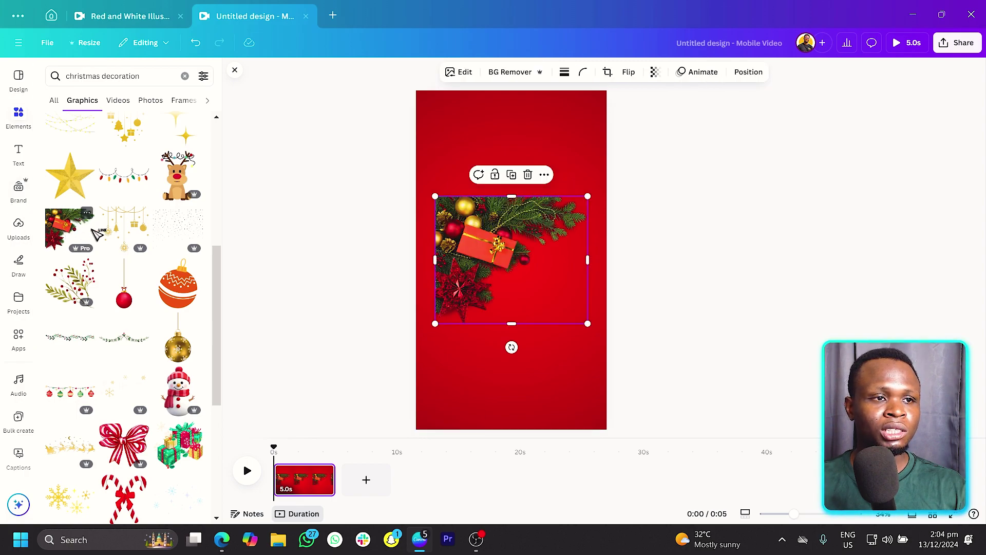
drag(470, 277, 448, 171)
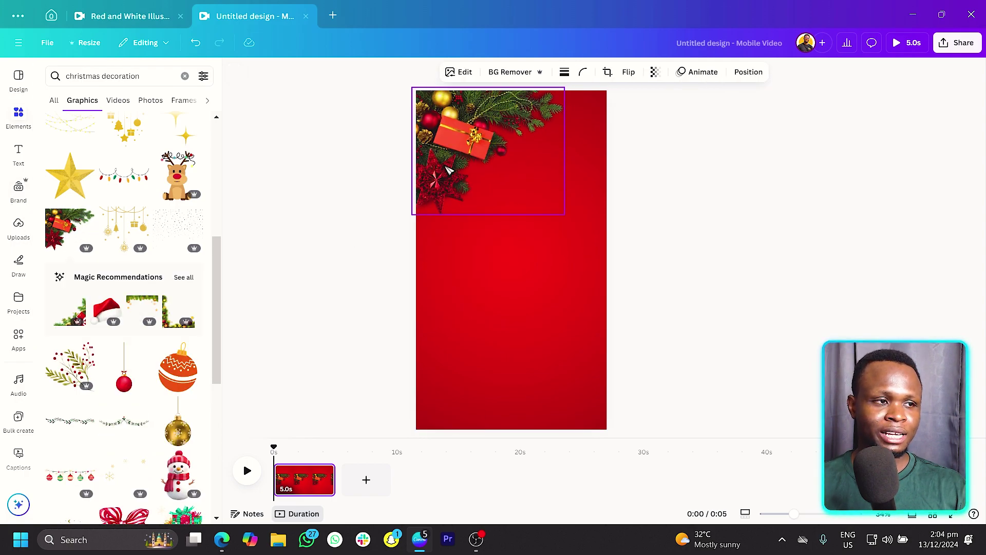
click(72, 318)
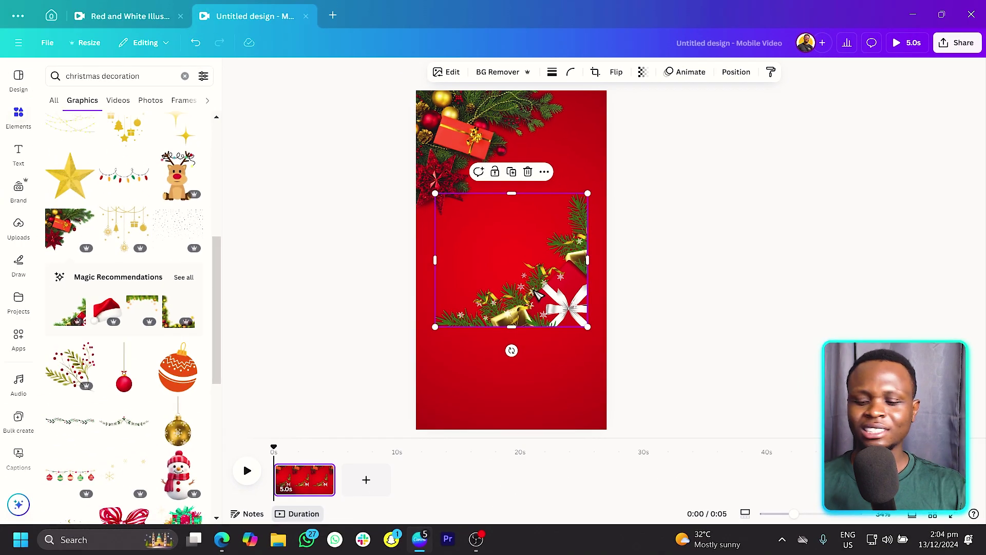
key(Delete)
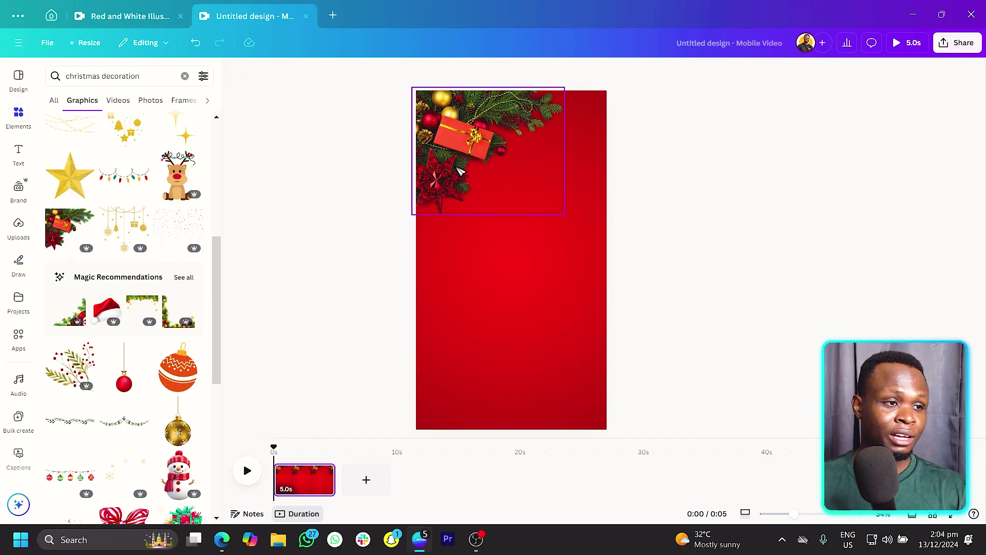
scroll(99, 409, down, 5)
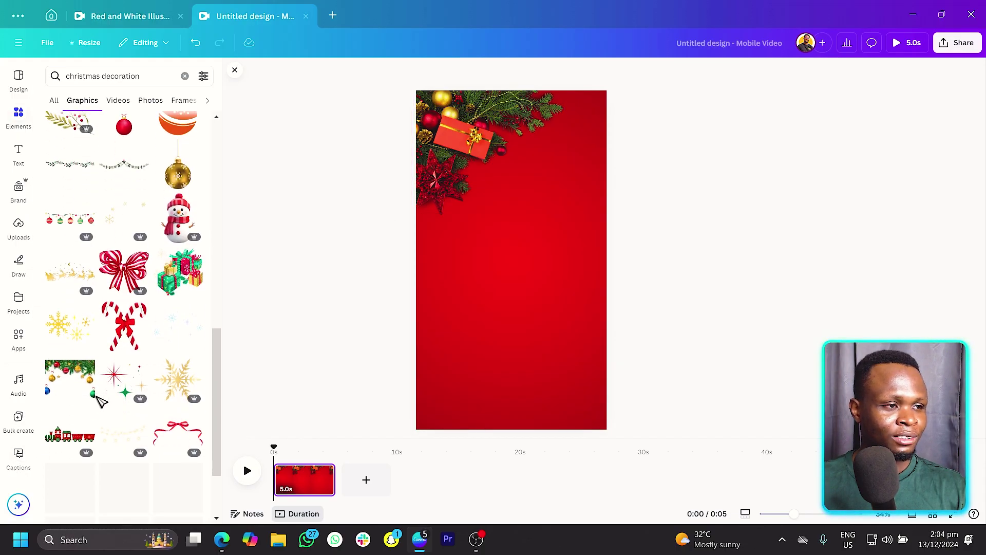
scroll(101, 400, down, 6)
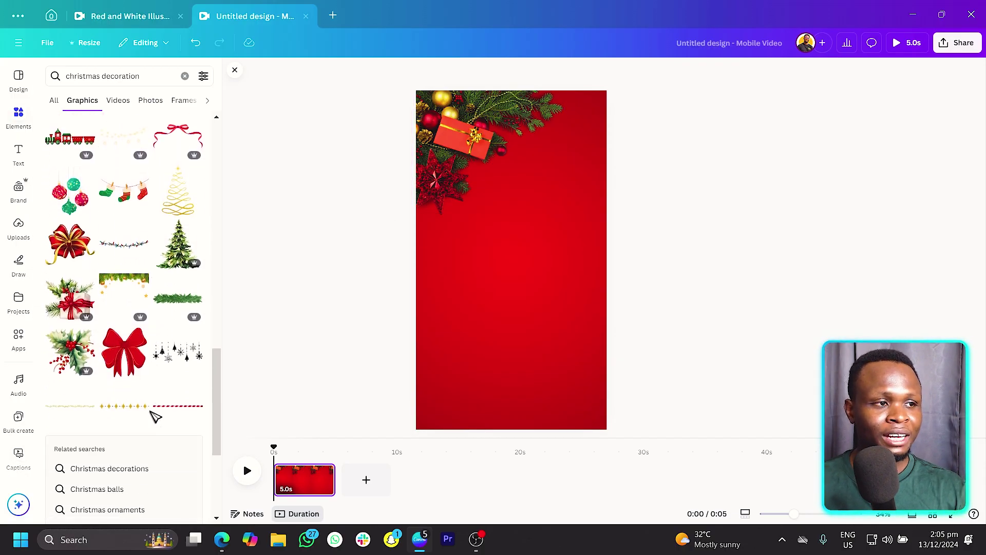
scroll(155, 416, down, 6)
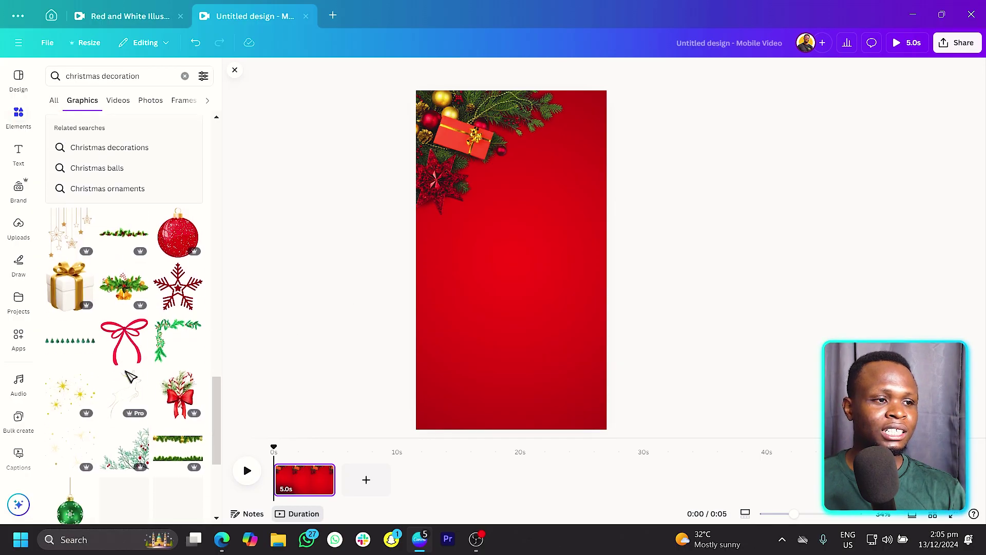
scroll(131, 378, up, 7)
- Duplicate the corner gift decoration and move the copy to the lower right part of the page
click(501, 148)
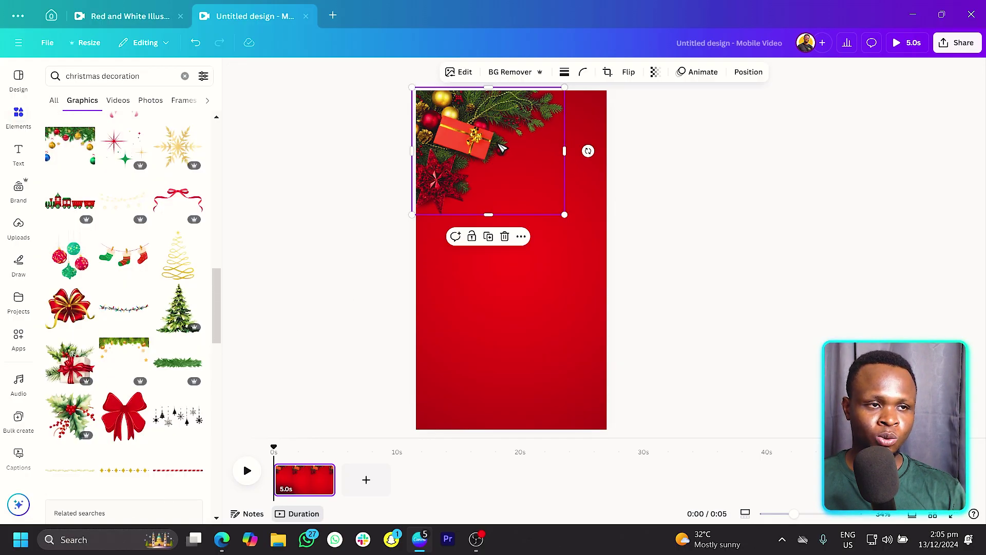
right_click(500, 148)
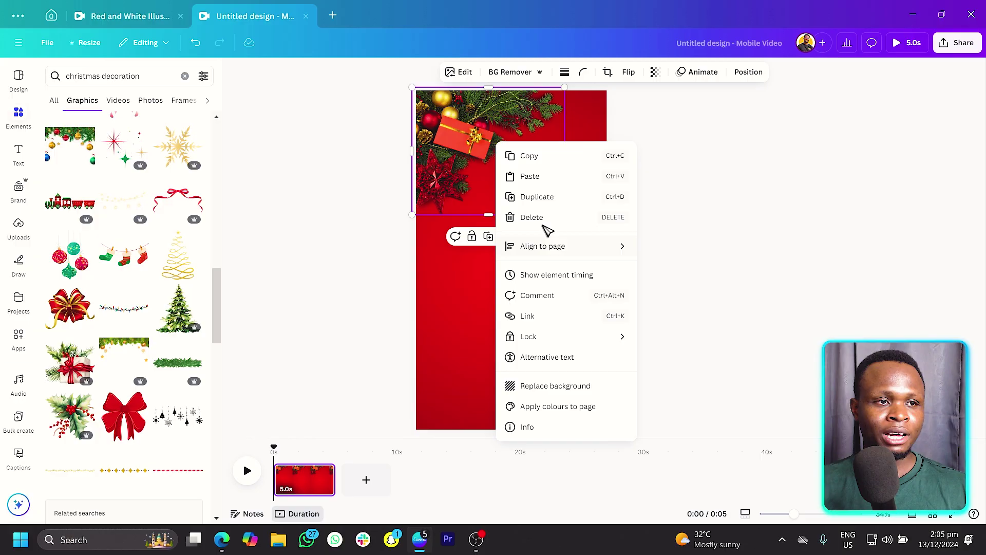
click(550, 202)
drag(500, 162, 552, 327)
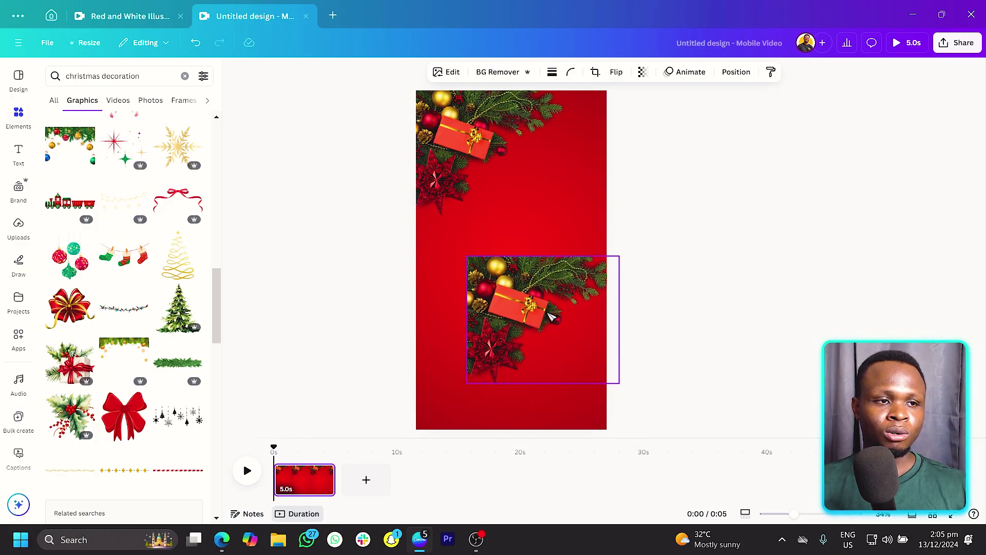
key(ctrl+d)
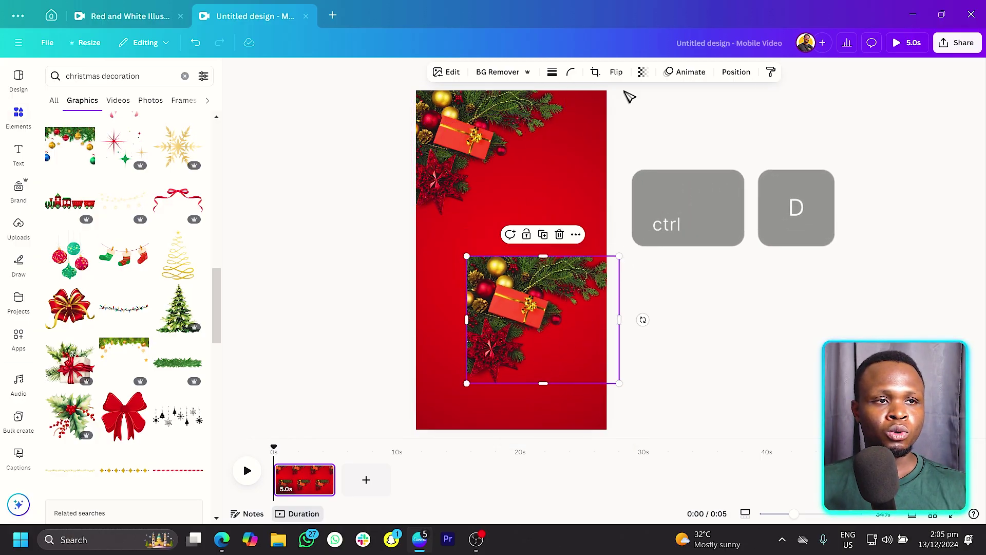
- Flip the copied decoration horizontally and vertically, and fit it into the page's bottom-right corner
click(617, 72)
click(630, 99)
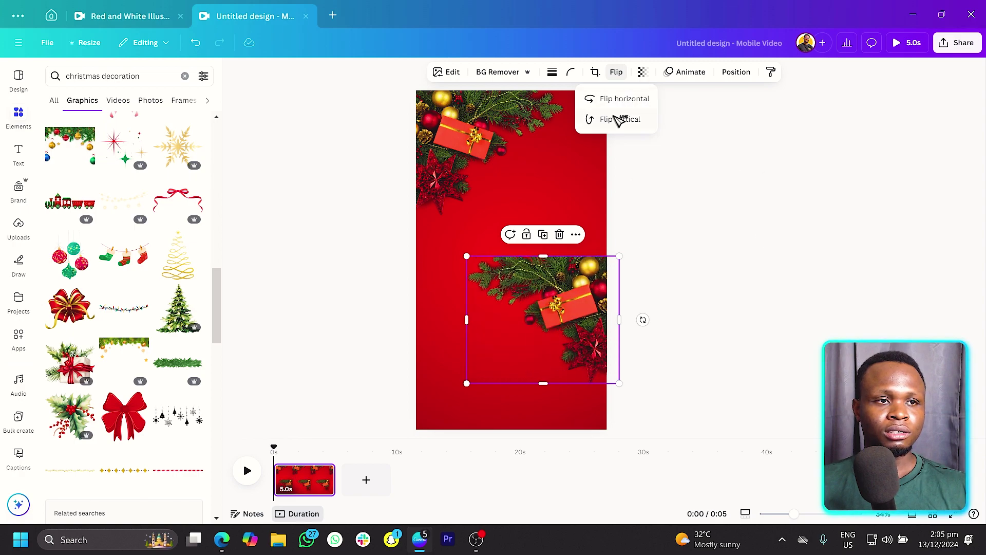
click(616, 119)
drag(542, 358, 538, 400)
click(684, 273)
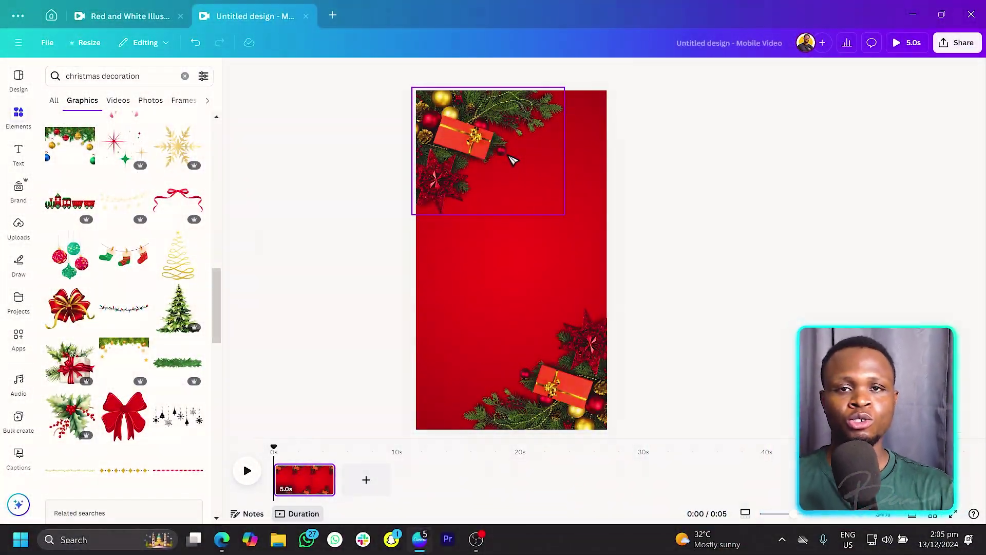
- Search the graphics for "snow flake"
drag(157, 77, 129, 78)
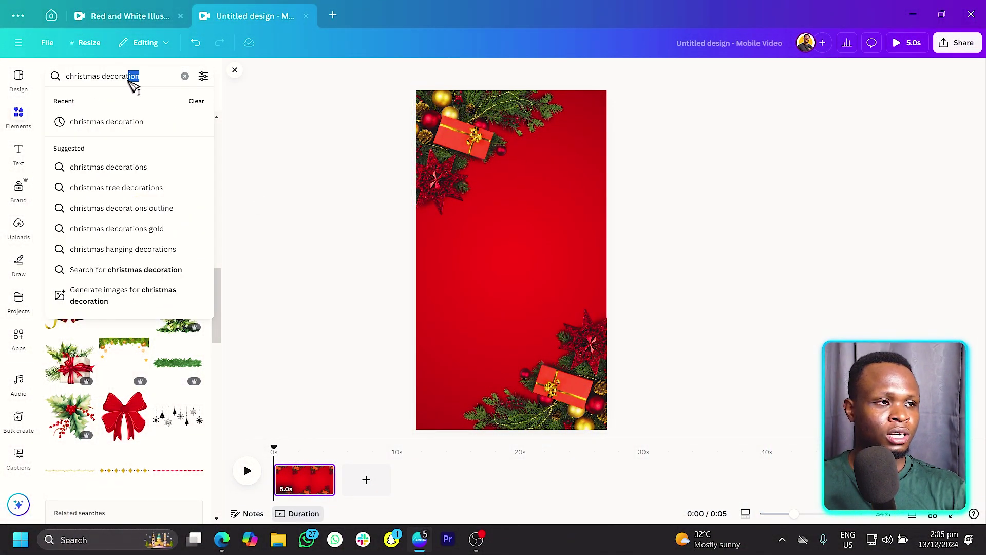
key(ctrl+a)
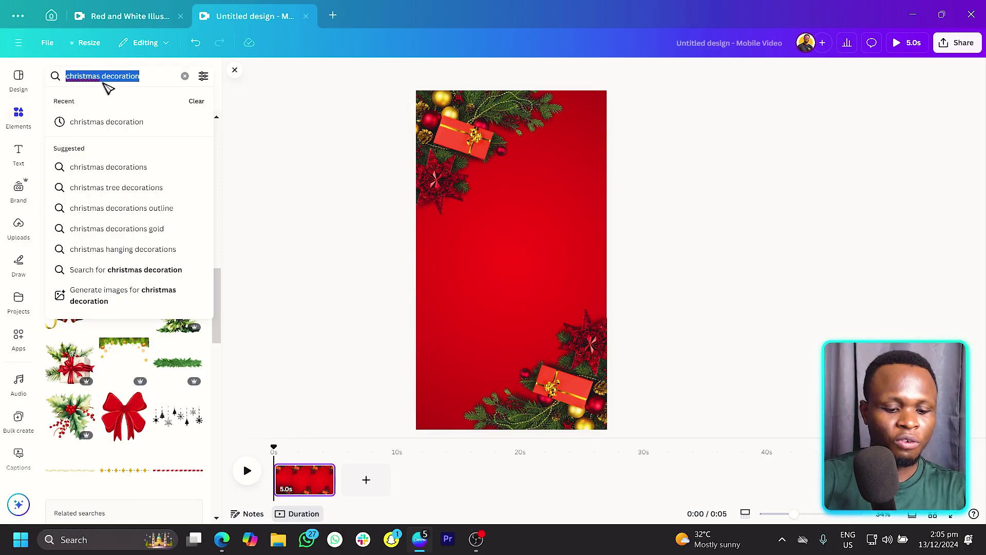
text(snow flake)
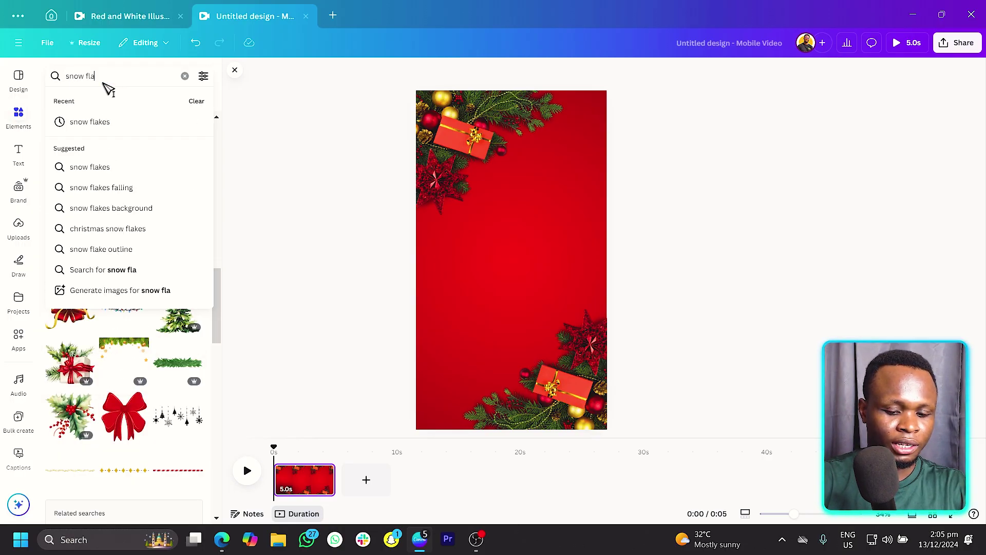
key(Return)
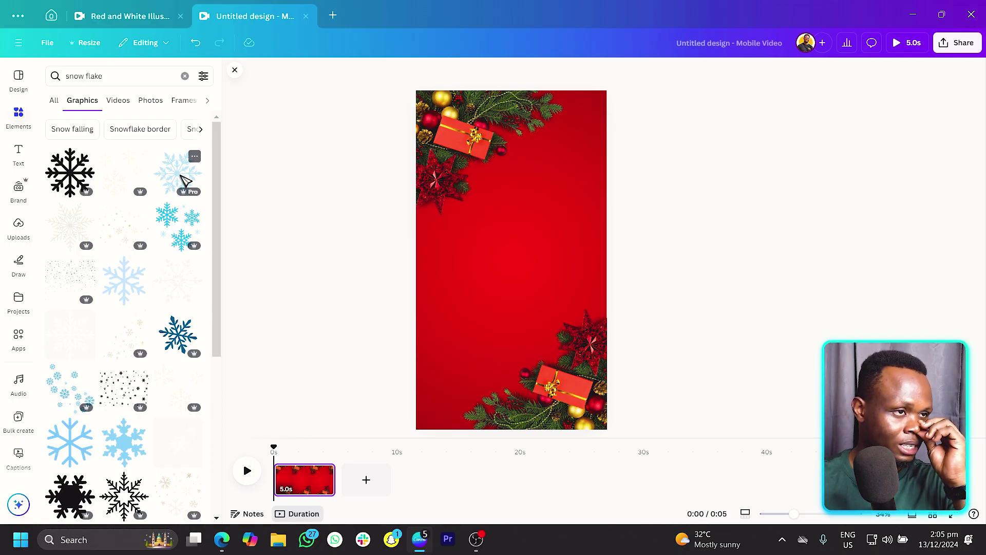
click(193, 156)
drag(529, 292, 483, 318)
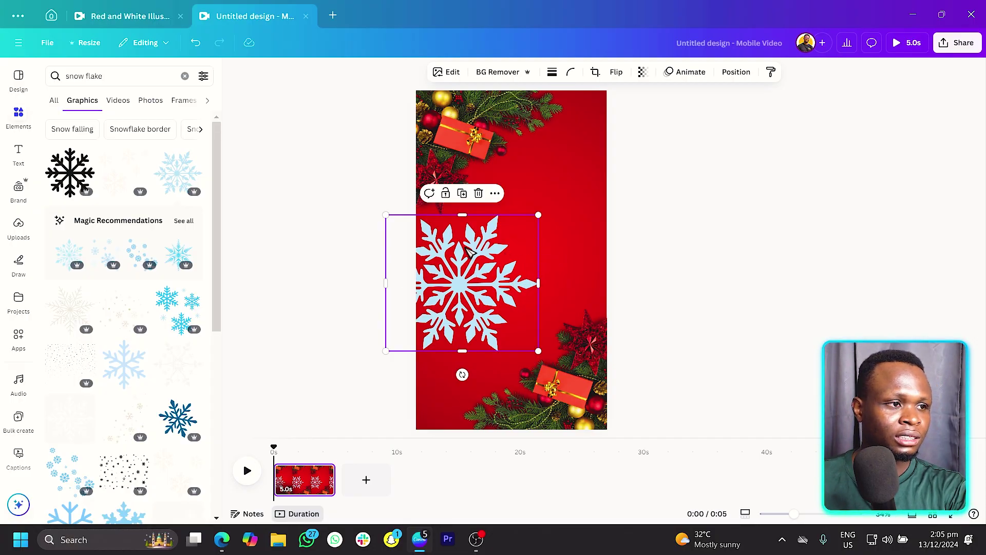
key(Delete)
- Add the cream line-art snowflake graphic, recolour it white and position it over the top-left gift decoration
click(71, 314)
drag(542, 275, 588, 199)
click(507, 72)
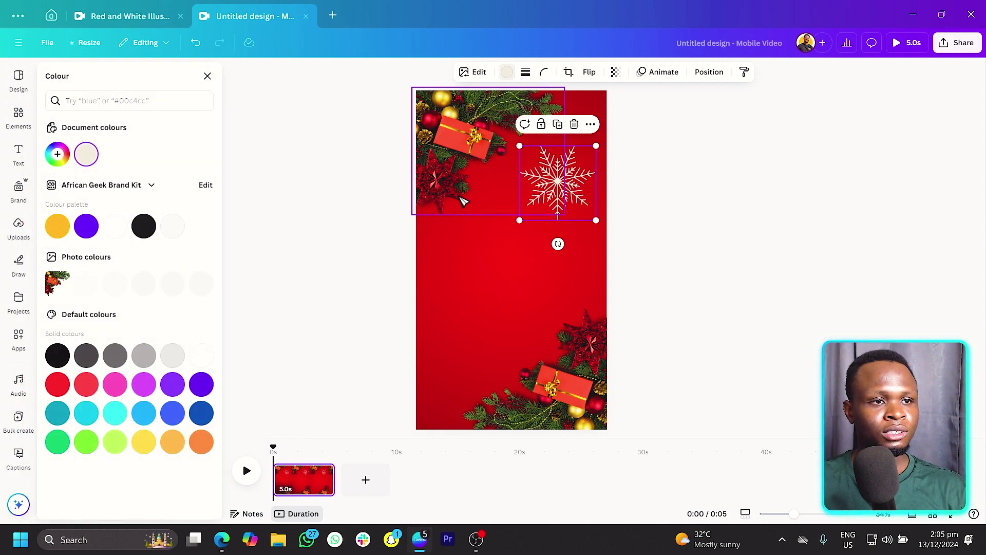
click(115, 226)
drag(555, 221, 524, 220)
drag(567, 171, 486, 162)
key(alt+1)
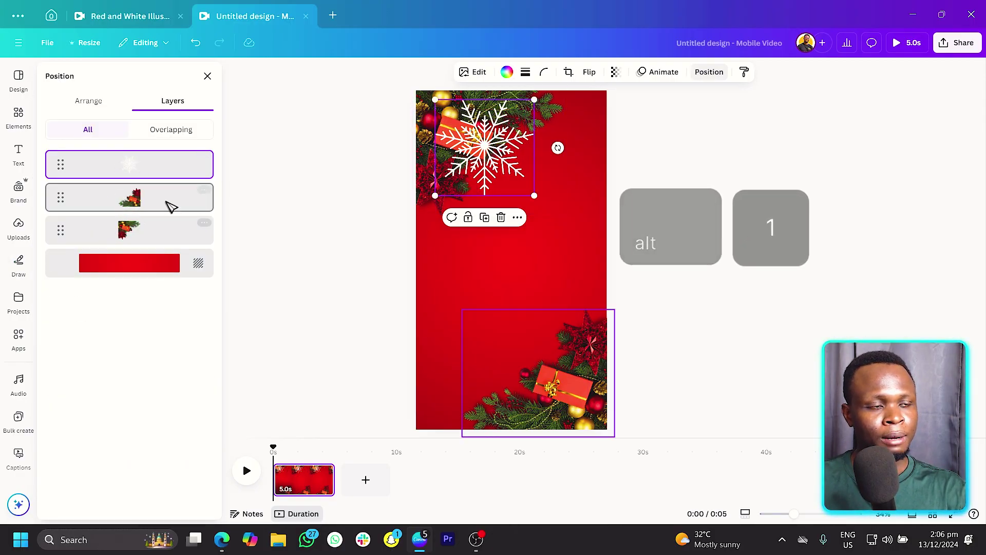
right_click(491, 145)
mouse_move(534, 272)
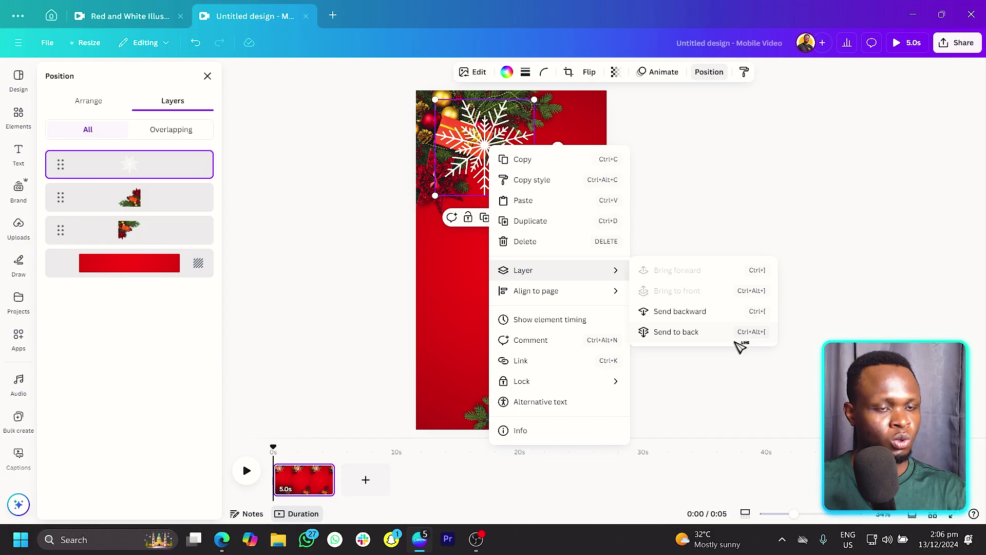
click(312, 321)
click(208, 78)
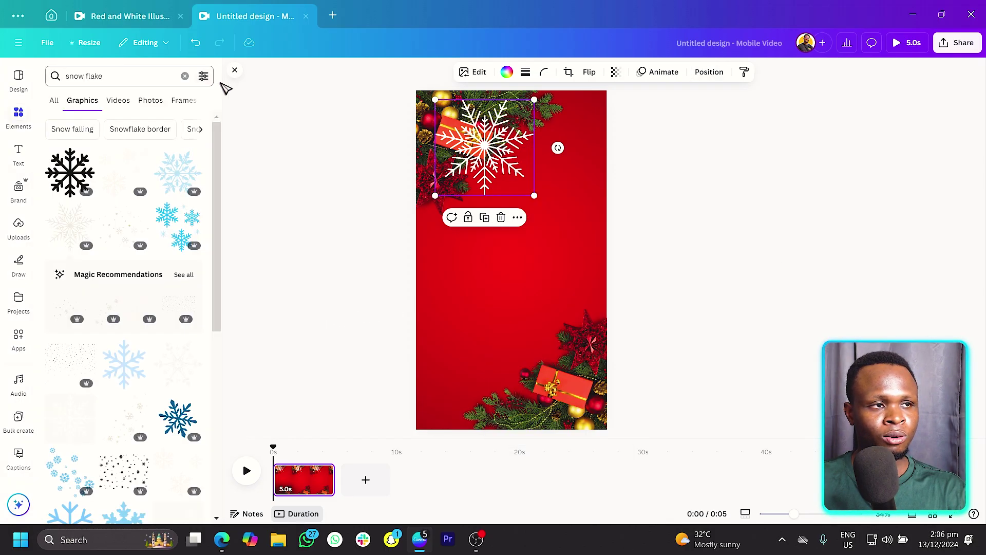
- Shift the white snowflake below the top-left gift and move its layer behind both gift decorations
right_click(496, 161)
mouse_move(606, 289)
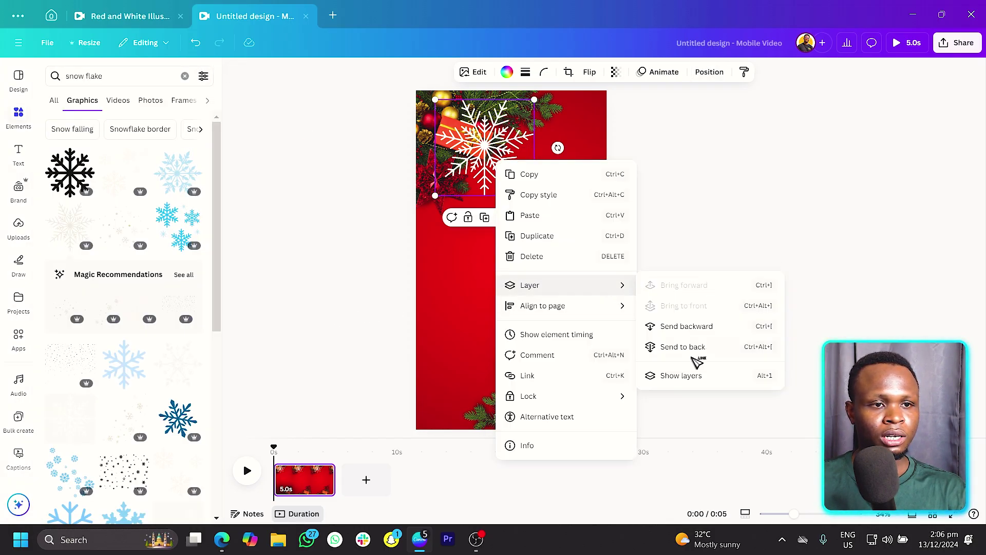
click(683, 376)
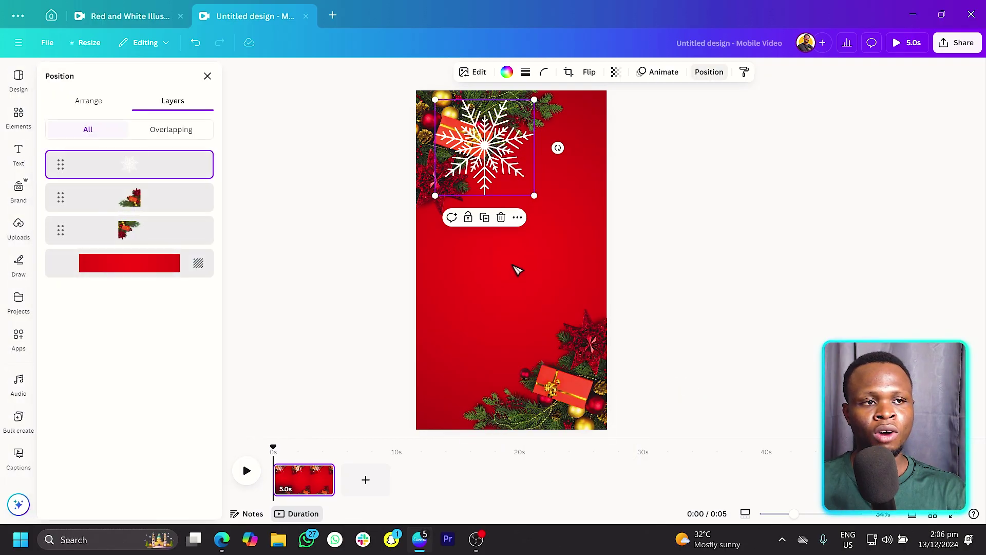
drag(508, 159, 480, 196)
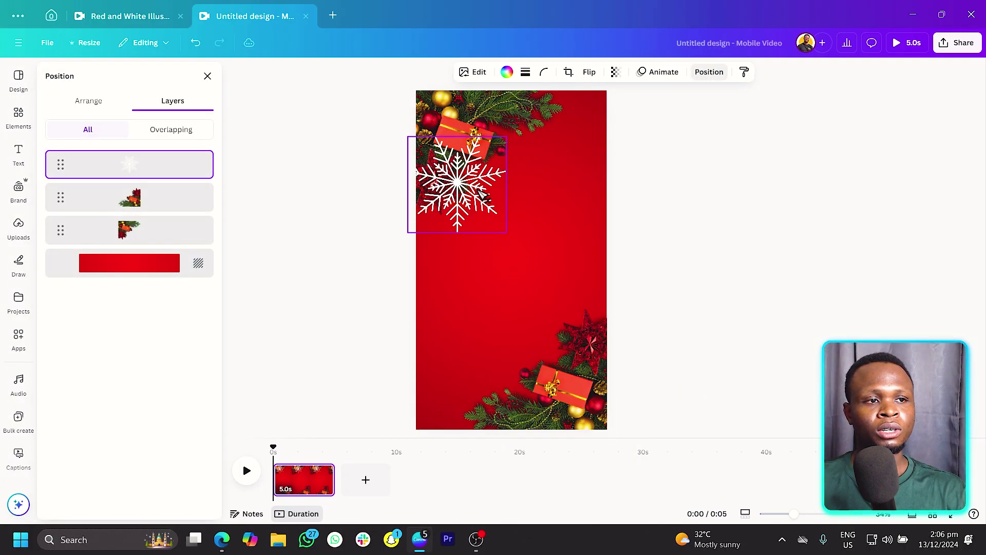
drag(139, 171, 132, 229)
drag(488, 226, 490, 229)
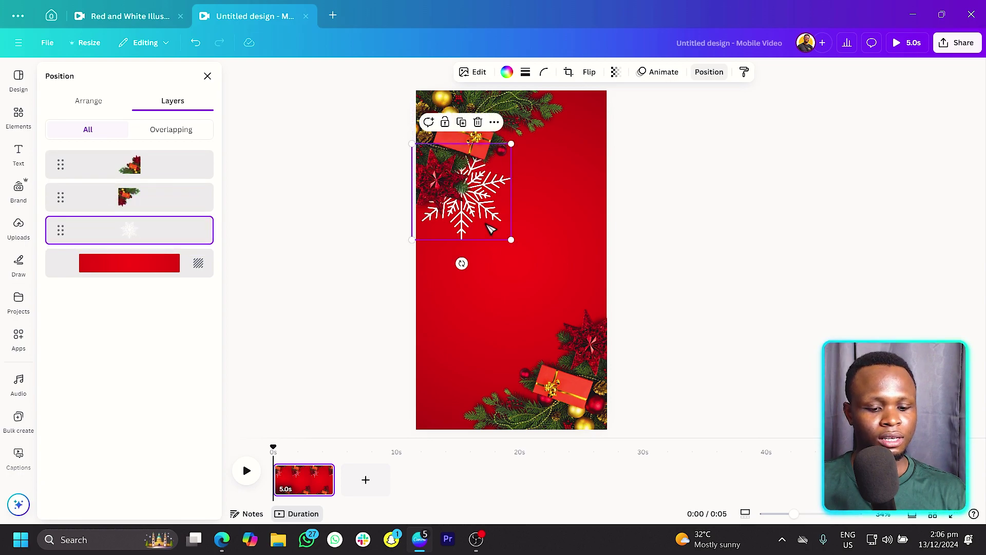
- Duplicate the large snowflake and tuck the copy behind the bottom-right gift decoration
key(ctrl+d)
drag(528, 275, 459, 388)
key(ctrl+d)
drag(473, 356, 560, 369)
drag(129, 169, 130, 272)
- Place smaller copies of the snowflake along the page's right side, at its left edge and in the lower left area
key(ctrl+v)
drag(452, 315, 438, 397)
key(ctrl+v)
key(ctrl+v)
drag(446, 388, 466, 385)
drag(442, 307, 432, 278)
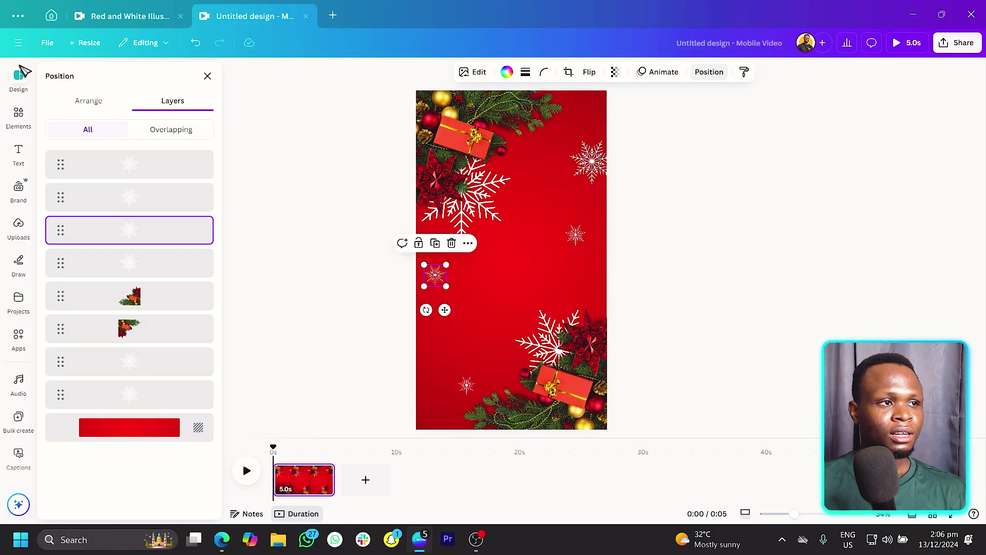
- Add the scattered snowflakes graphic from the "snow flake" results and spread copies of it across the whole page
click(18, 116)
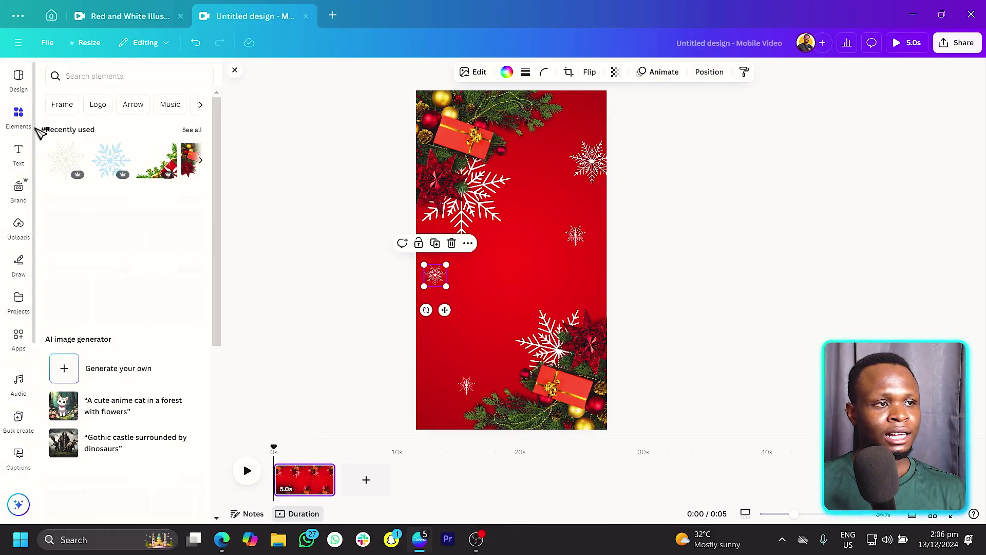
click(112, 78)
click(96, 130)
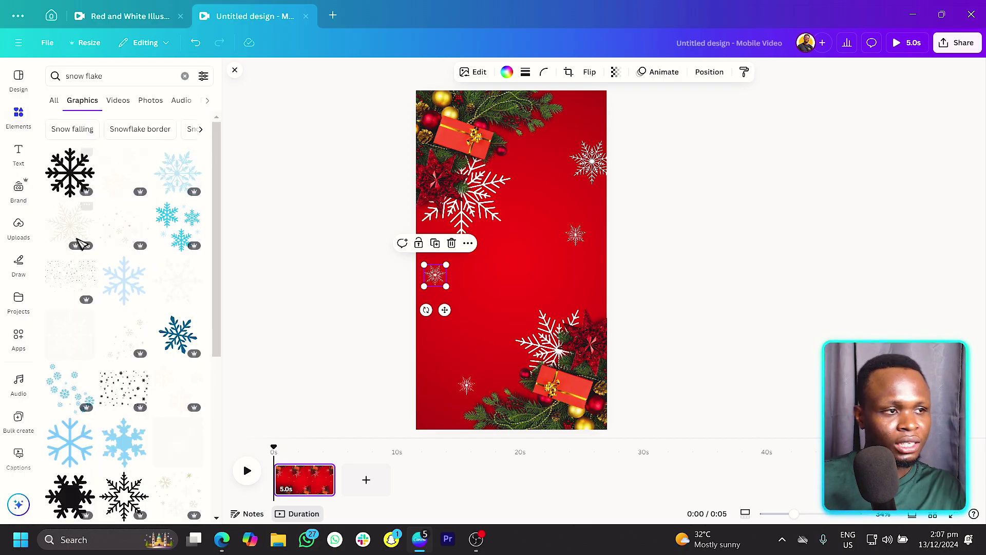
scroll(136, 346, down, 3)
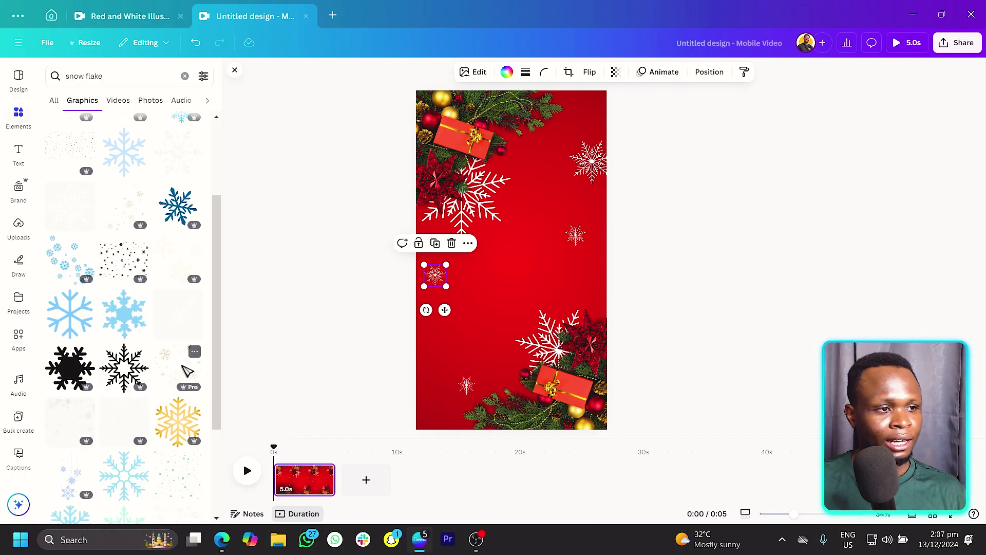
click(180, 367)
drag(532, 269, 437, 229)
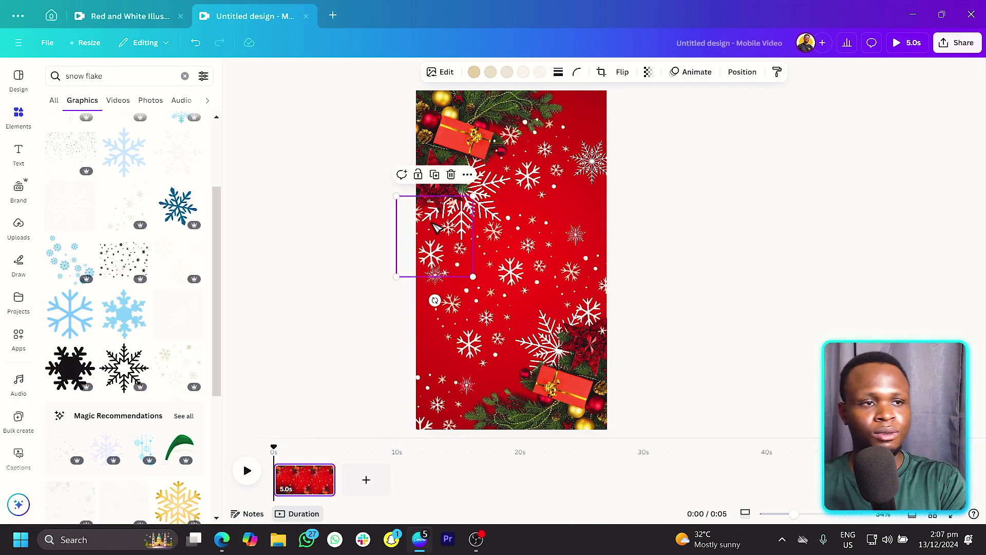
- Select every snowflake element except the two gift decorations and lower their opacity so they blend into the background
drag(662, 165, 371, 437)
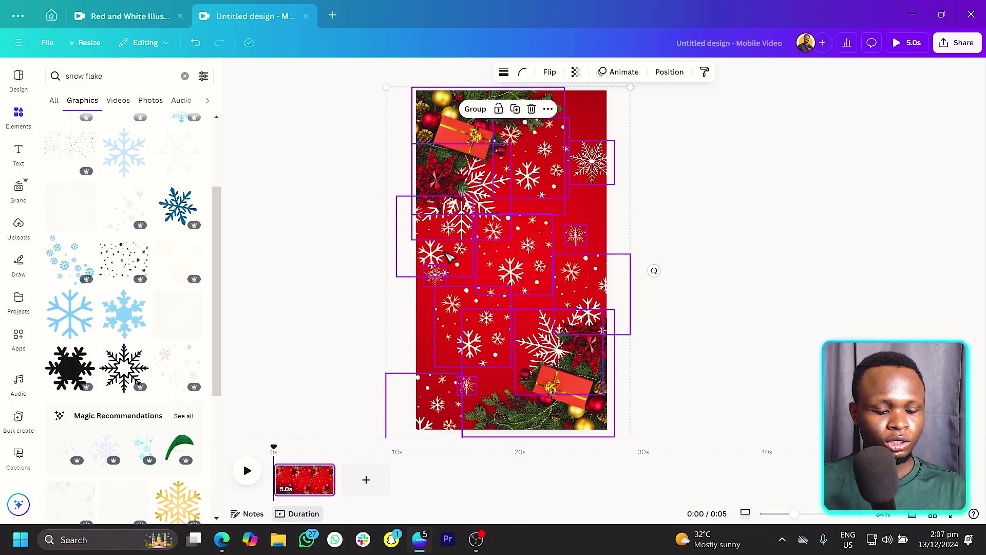
key(alt+1)
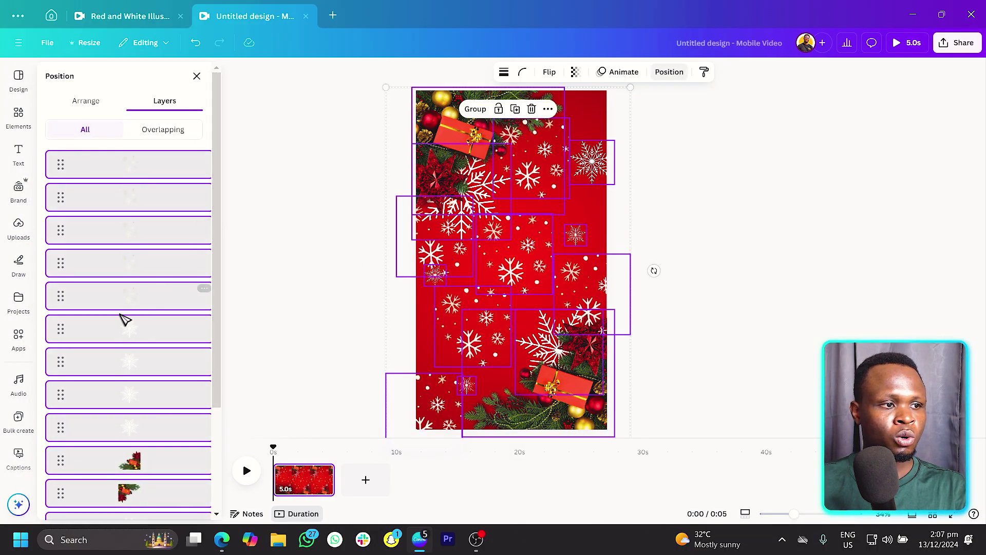
scroll(124, 324, down, 5)
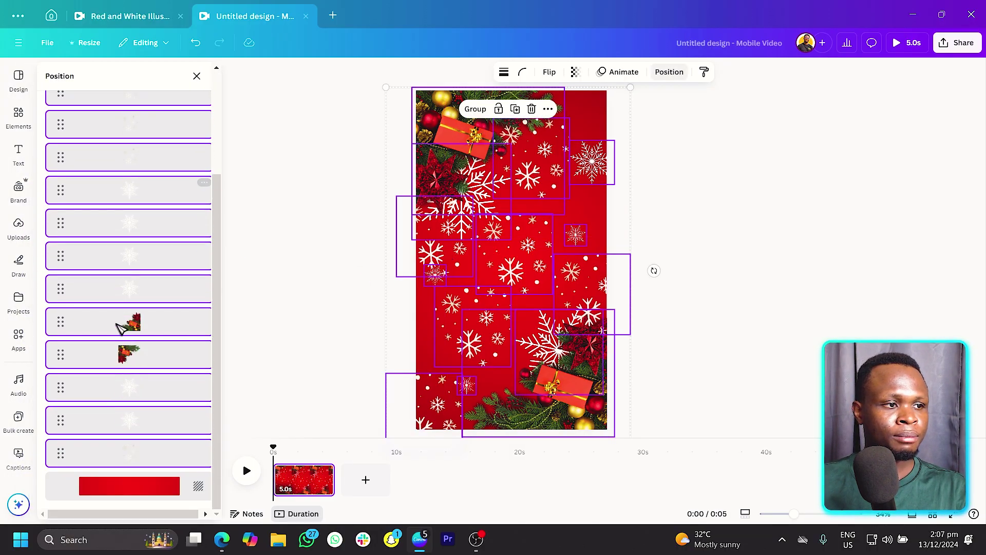
shift+click(146, 359)
shift+click(141, 323)
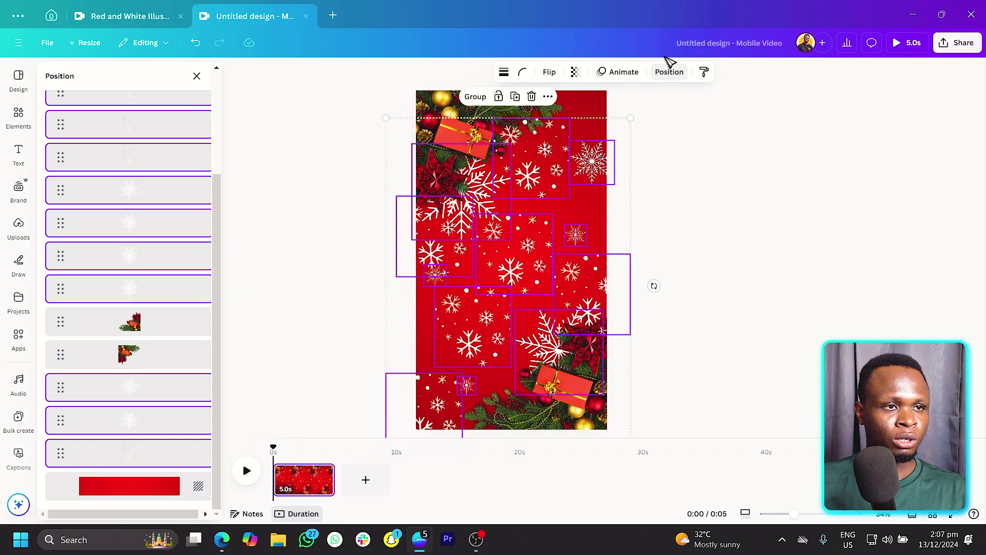
click(575, 72)
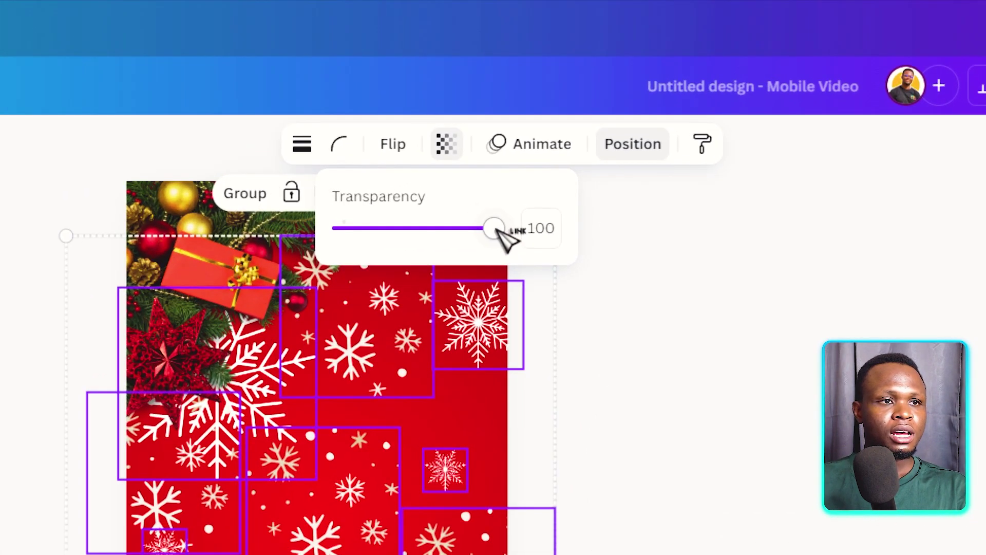
drag(604, 115, 567, 116)
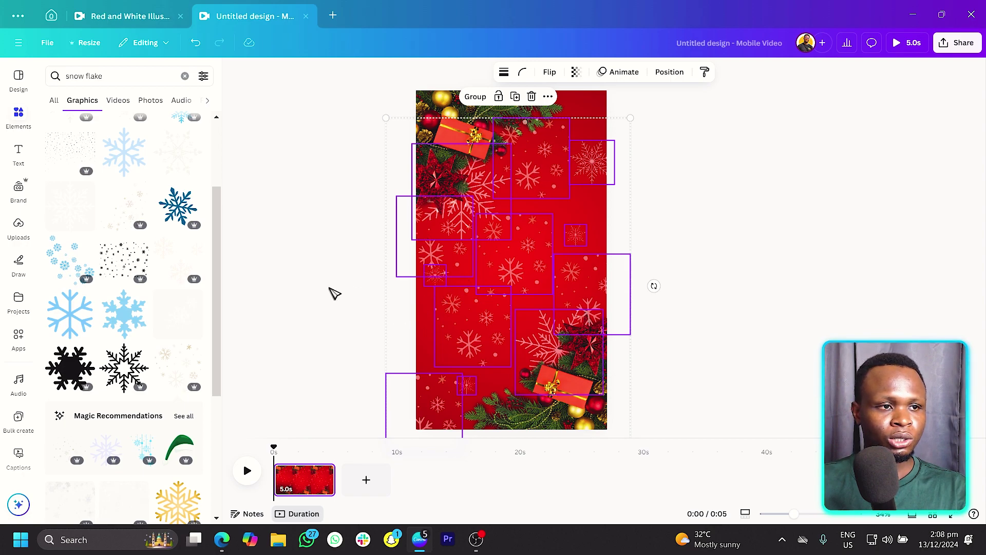
click(335, 293)
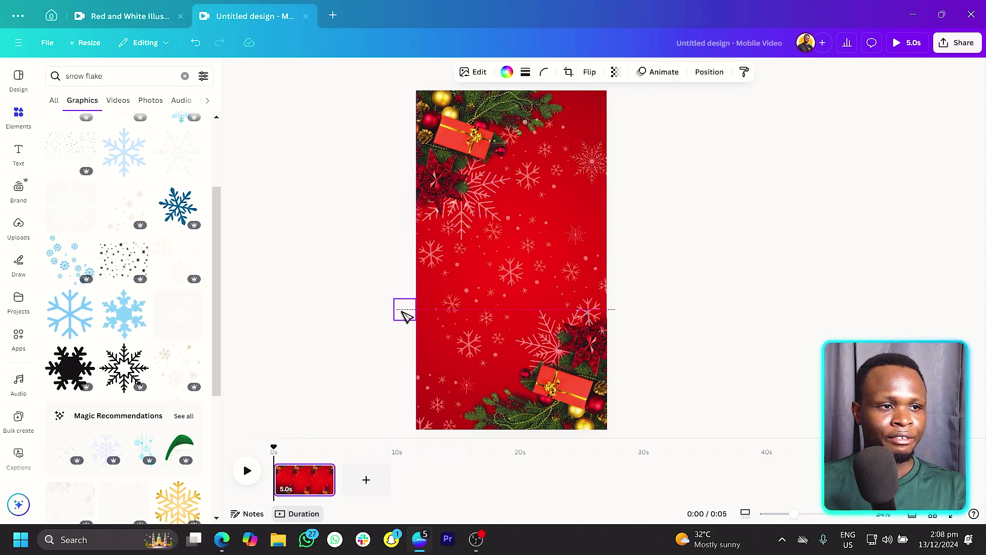
- Rearrange the small snowflakes and the scattered clusters to fill gaps at the page's edges, middle and lower left
click(426, 287)
click(585, 246)
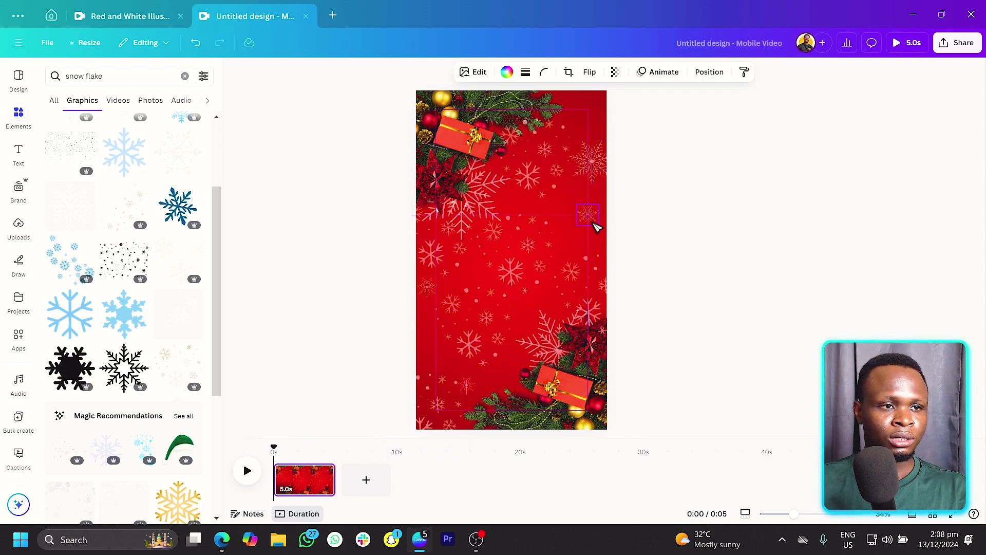
click(519, 279)
drag(519, 279, 405, 387)
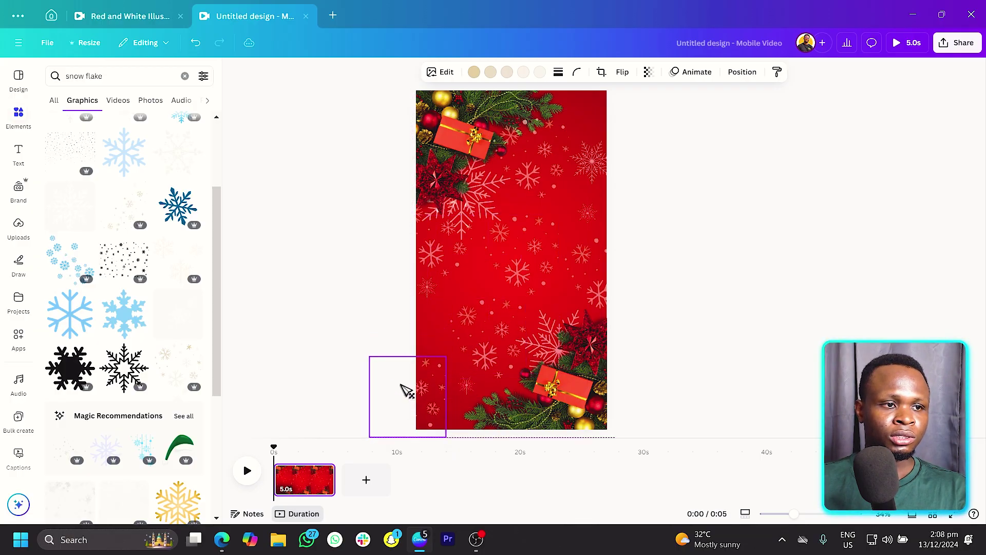
key(ctrl+z)
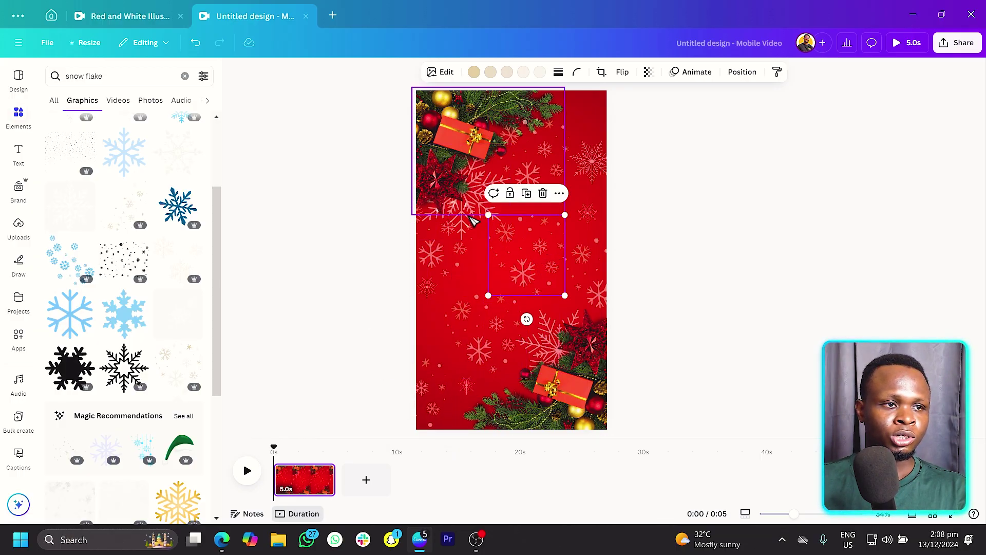
- Place faded copies of the large snowflake in the page's top-right and bottom-left corners
drag(468, 222, 576, 136)
drag(432, 400, 440, 347)
click(469, 312)
click(562, 267)
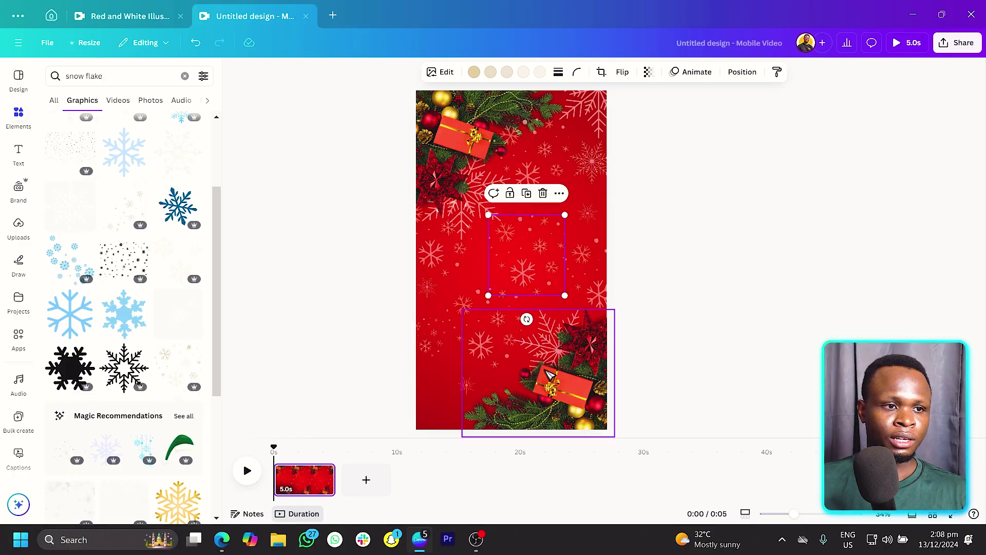
drag(446, 380, 418, 433)
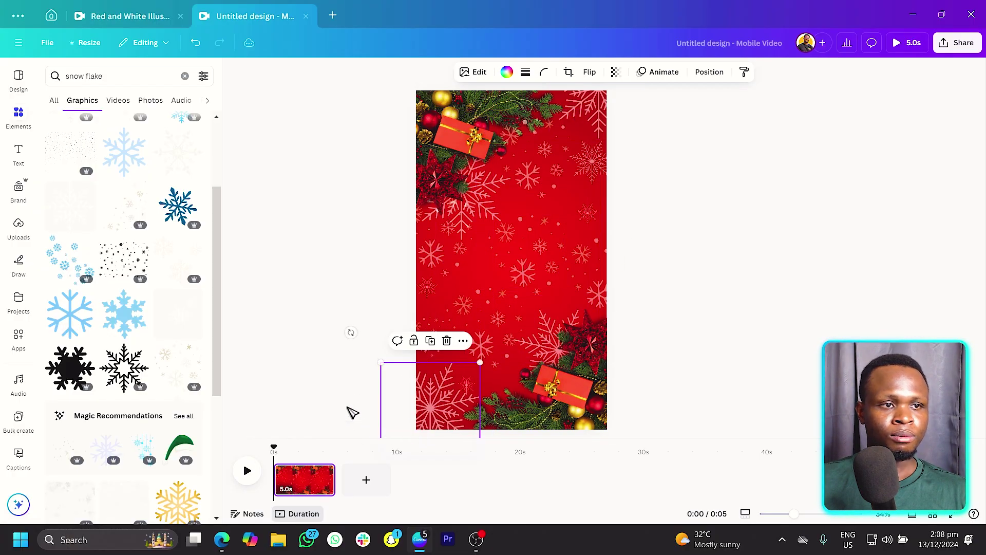
click(331, 291)
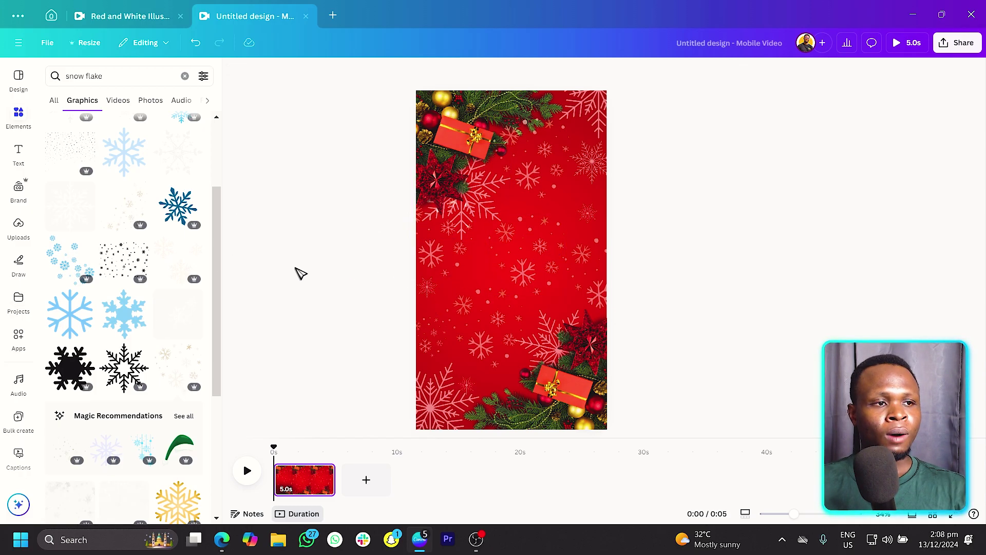
- Add a text box reading "Wishing you a happy" above the middle of the page
key(t)
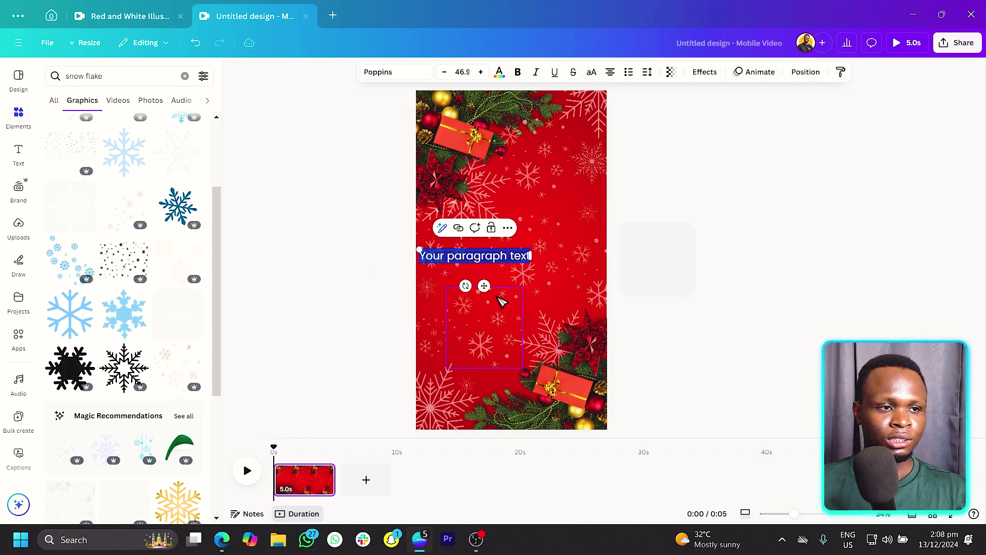
drag(493, 291, 536, 272)
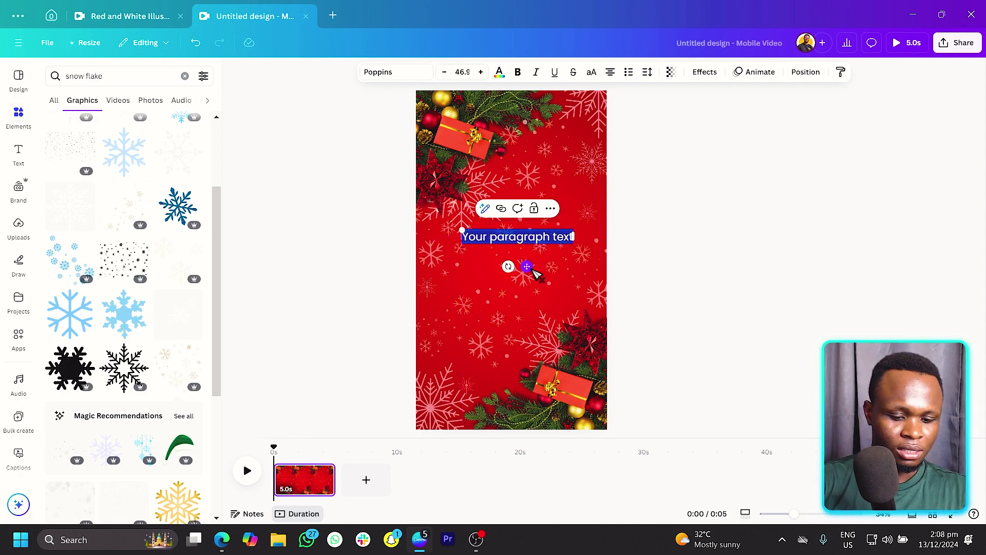
text(Wishing you a)
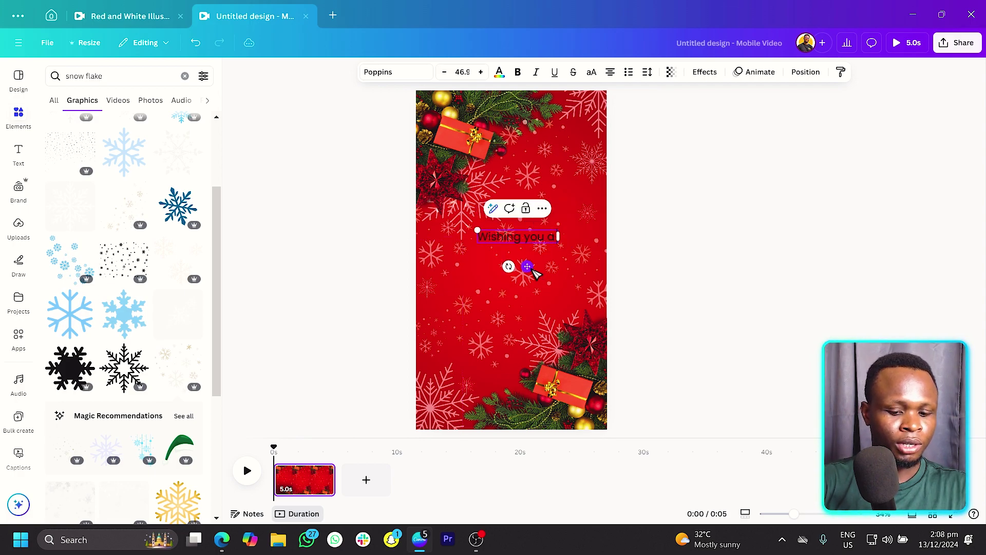
text( happy)
key(ctrl+a)
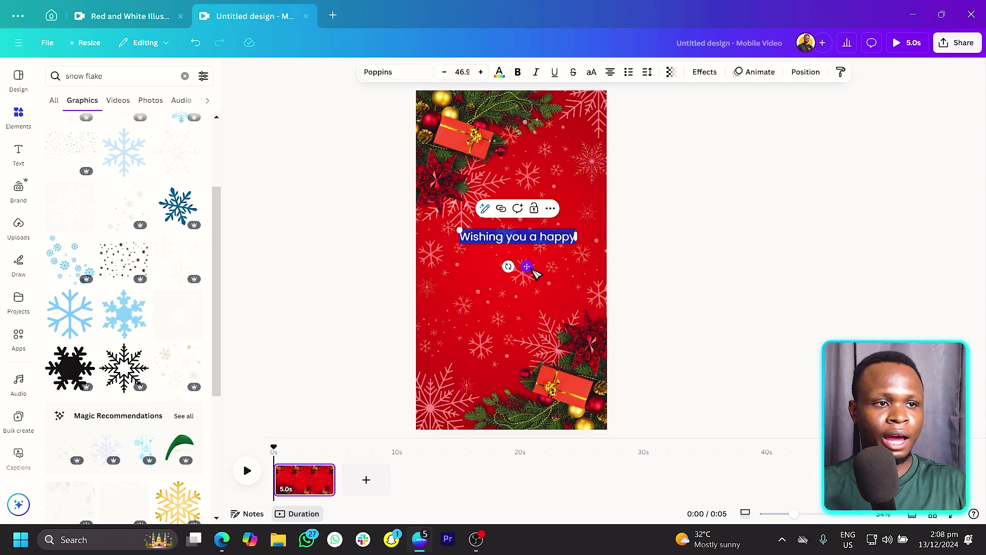
- Centre the "Wishing you a happy" text horizontally on the page and reduce it to font size 39.9
drag(529, 271, 522, 263)
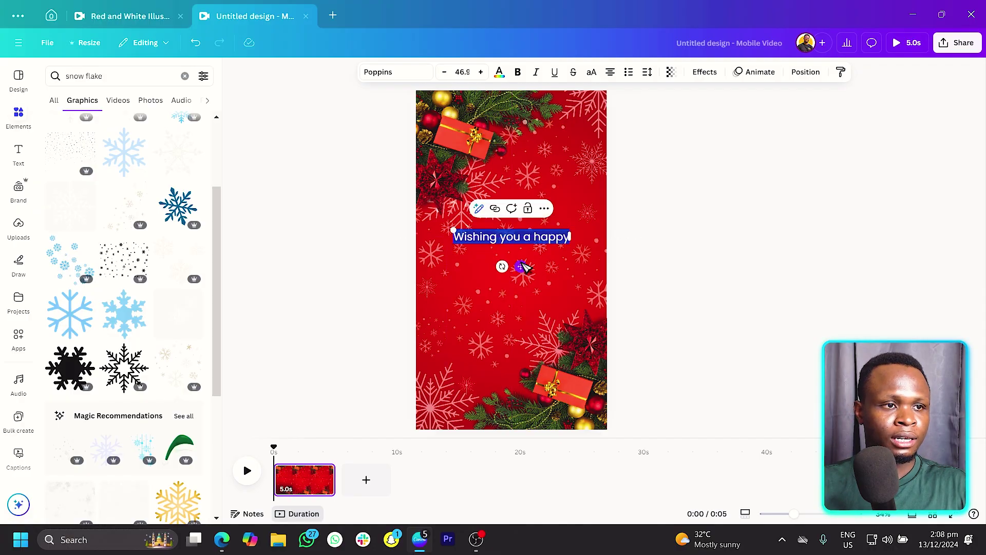
click(500, 73)
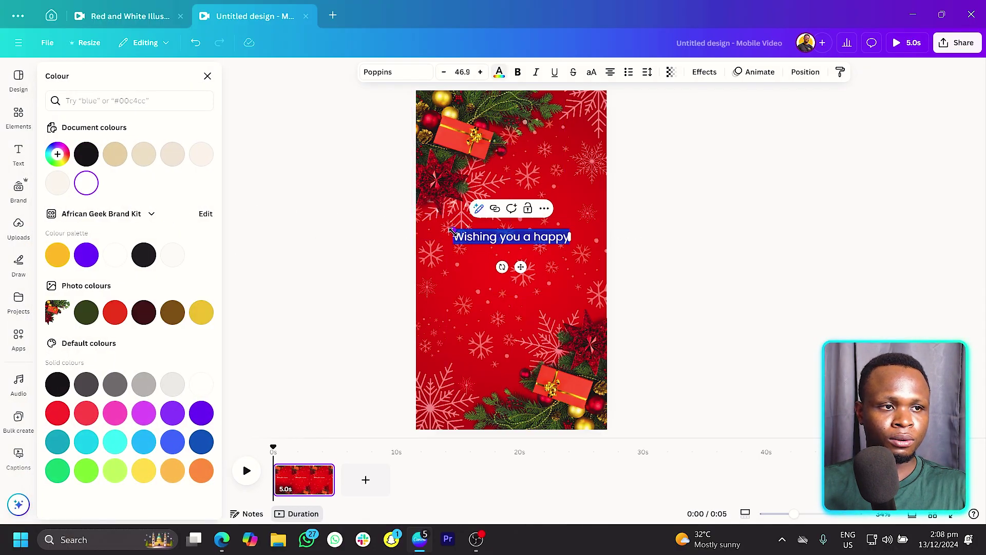
drag(452, 231, 461, 230)
click(731, 266)
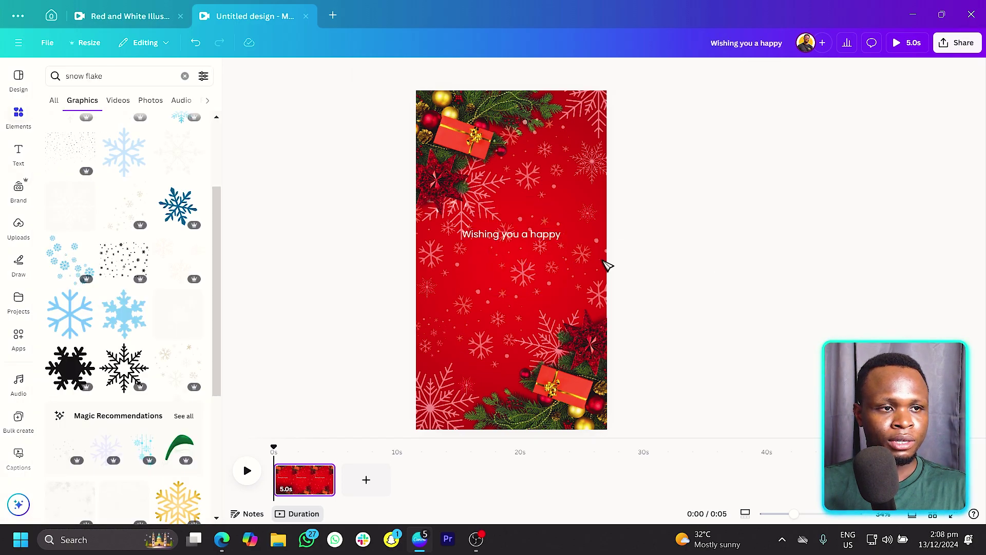
- Duplicate the greeting text, change the copy to "Christmas", and enlarge it to size 128 just below the greeting line
click(534, 237)
key(ctrl+d)
text(Chr)
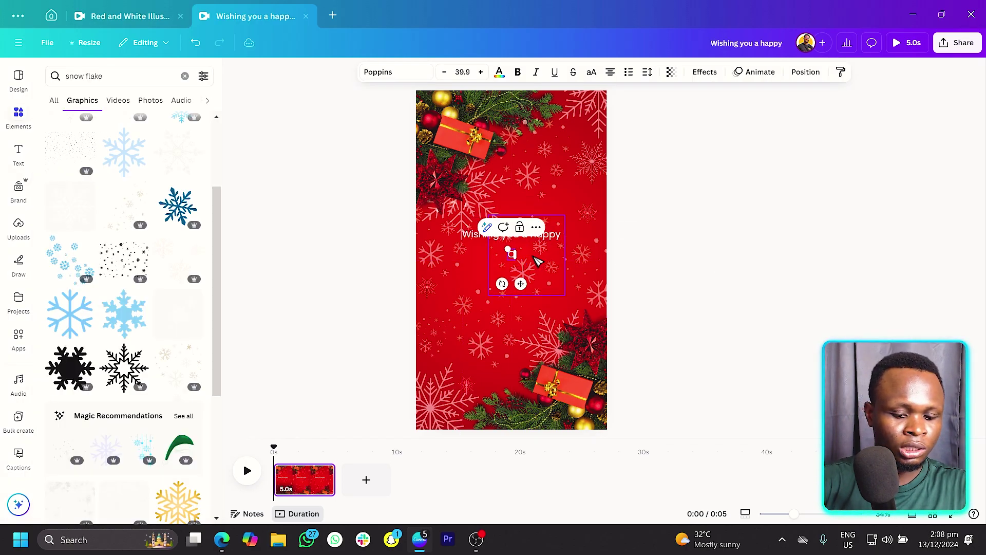
text(istmas)
drag(488, 250, 432, 240)
click(392, 257)
click(532, 237)
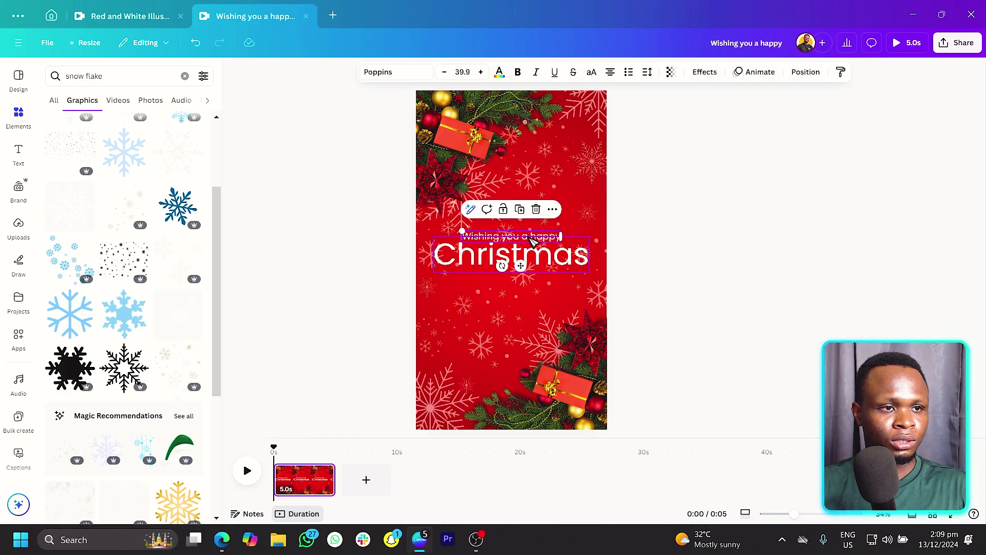
click(676, 286)
- Add a short thick horizontal line below "Christmas" and place a duplicate beside it, leaving a gap between the two
key(l)
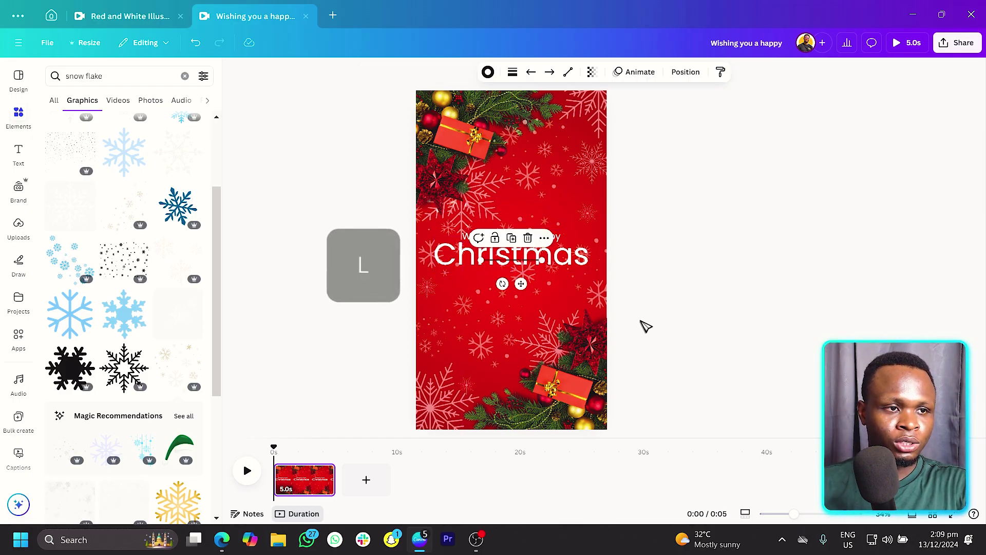
drag(521, 283, 472, 322)
click(512, 75)
drag(449, 164, 472, 165)
key(ctrl+d)
drag(521, 325, 561, 330)
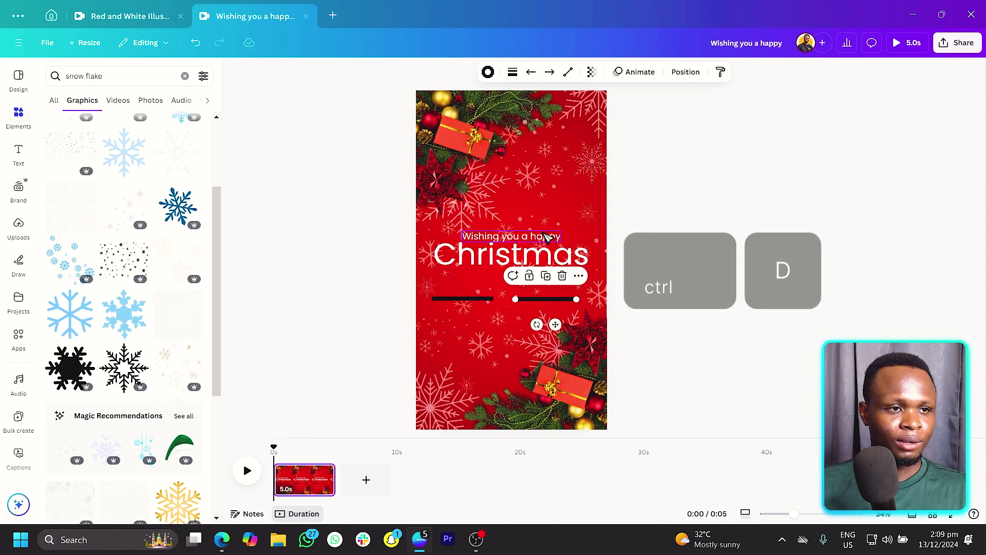
- Duplicate the small greeting text below "Christmas" into two more centred text lines reading "and" and "a happy new year"
click(547, 237)
drag(554, 245, 502, 319)
double_click(539, 295)
key(ctrl+a)
text(and  )
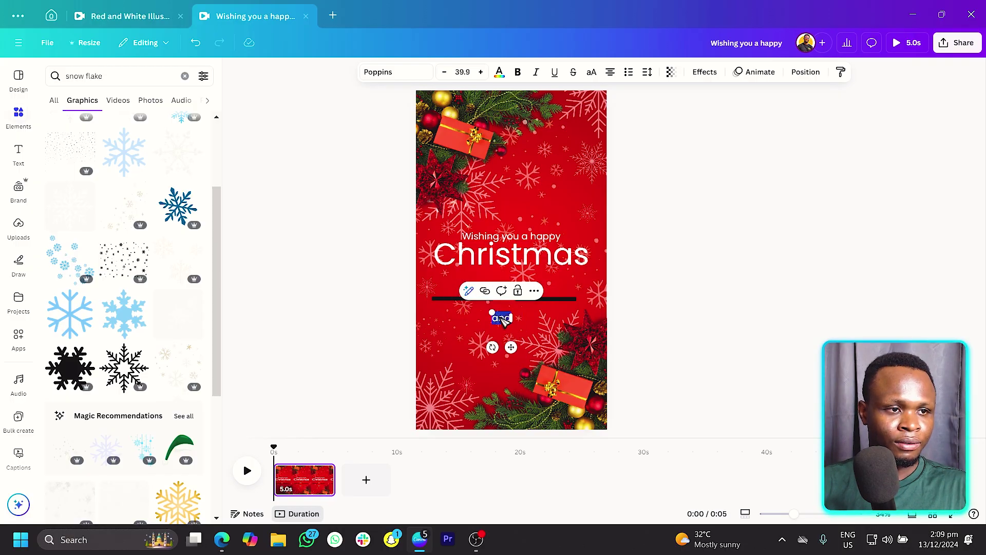
text(a happy new)
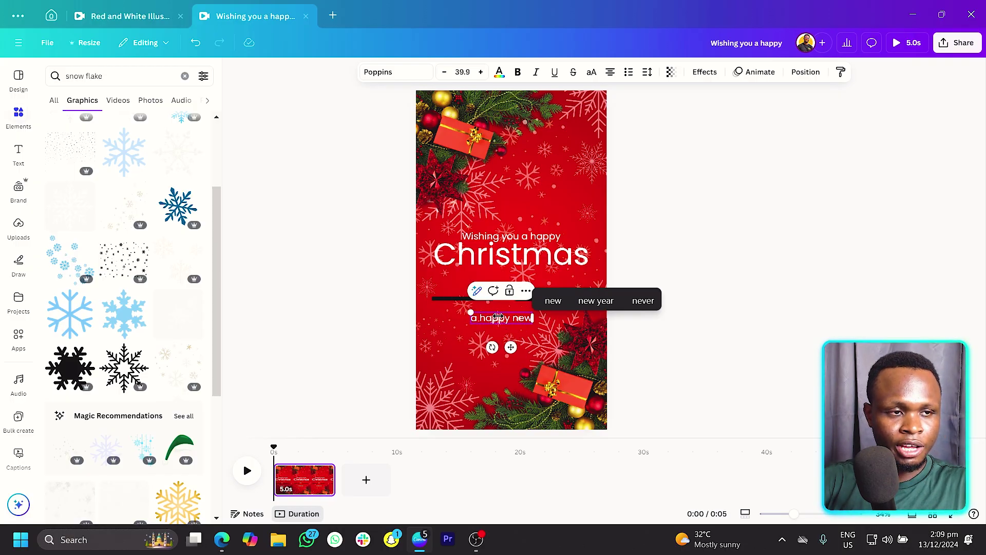
text( year)
- Select both horizontal lines and change their colour to white
click(440, 298)
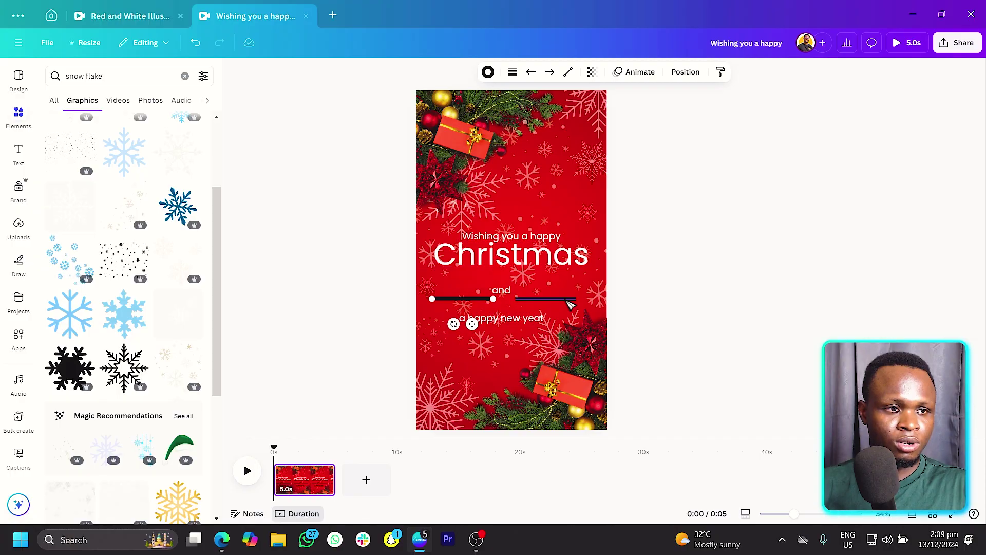
click(488, 72)
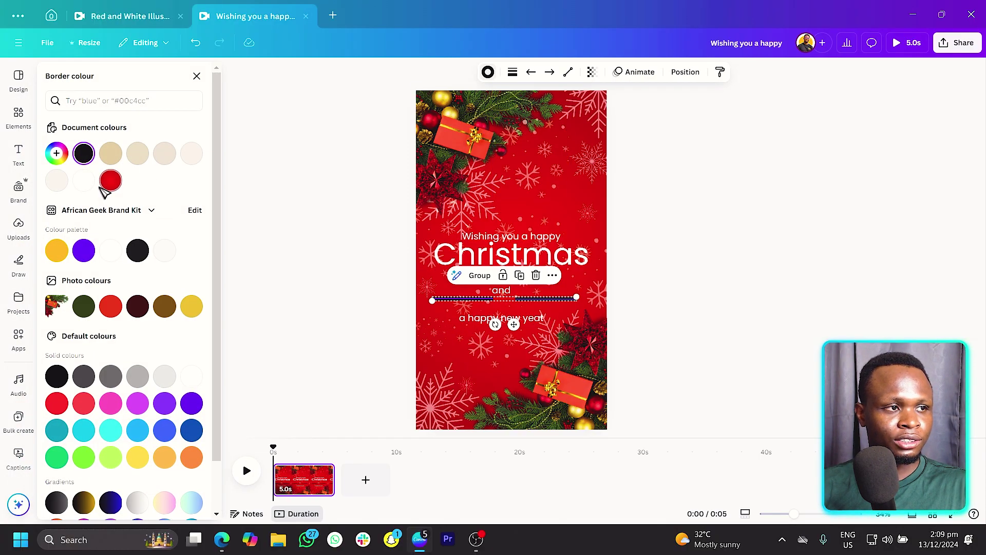
click(85, 180)
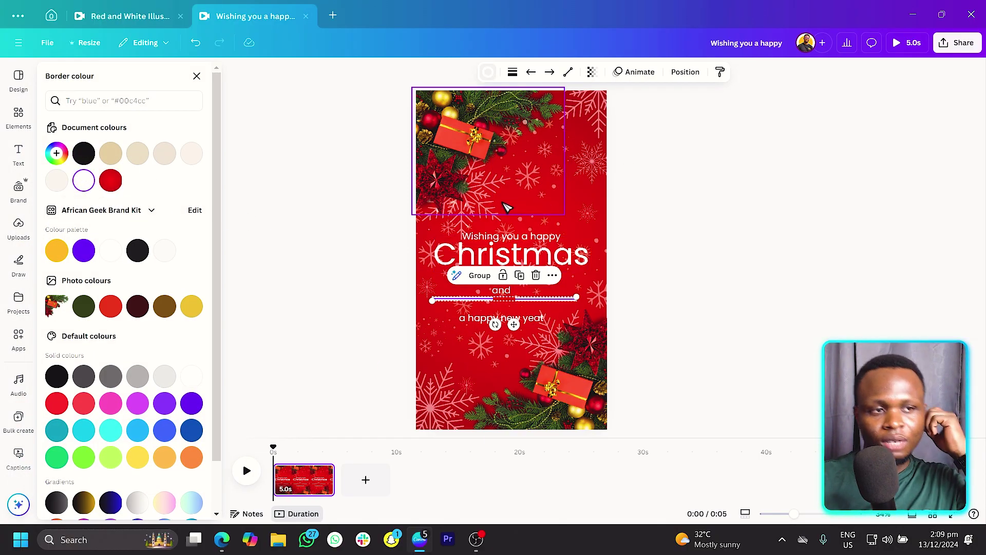
key(Escape)
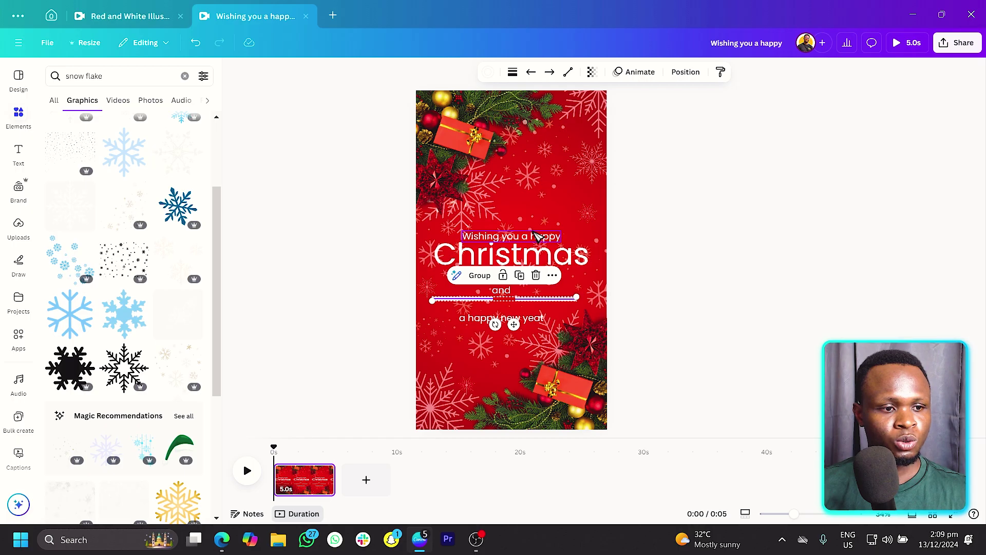
- Set the "Wishing you a happy" text to the Le Jour Serif font and move it slightly up from "Christmas"
click(538, 238)
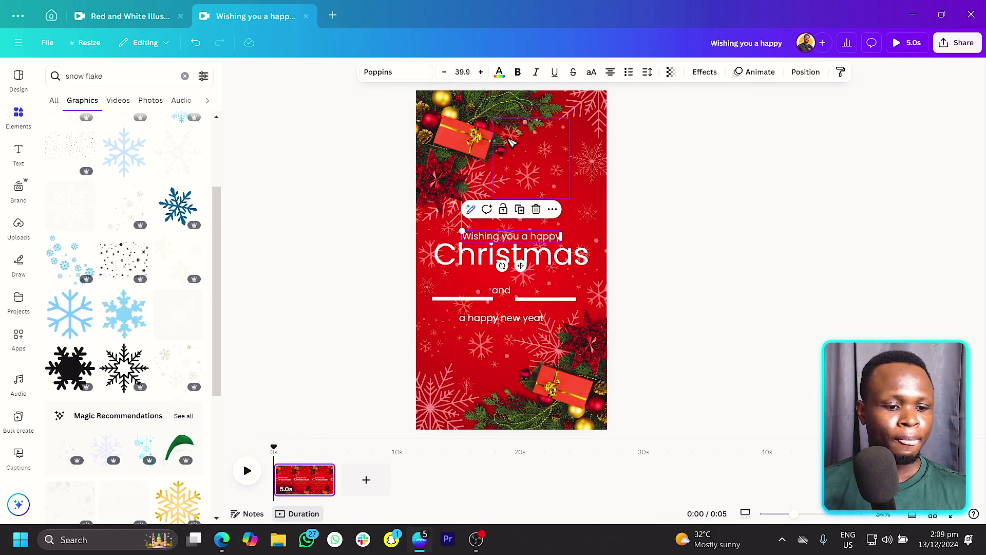
click(406, 75)
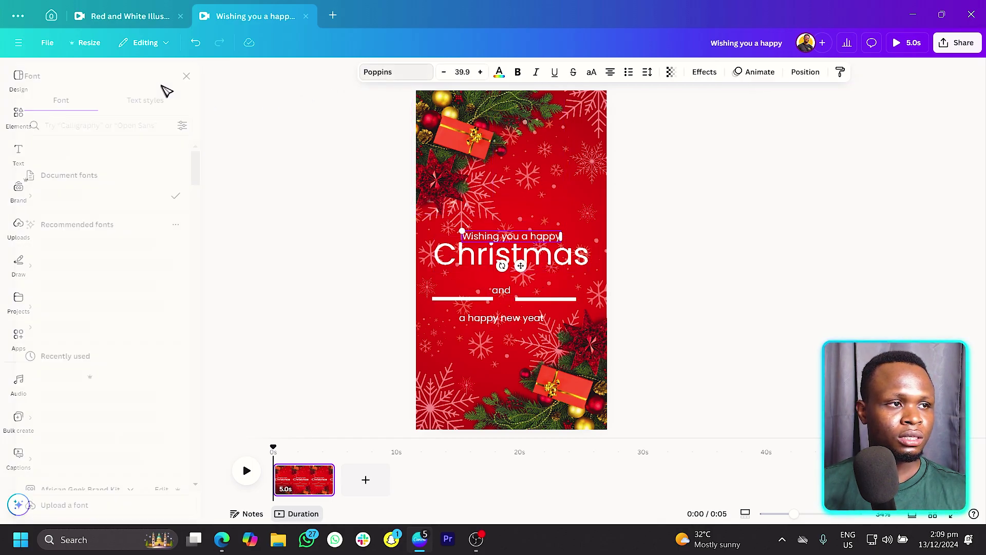
click(149, 128)
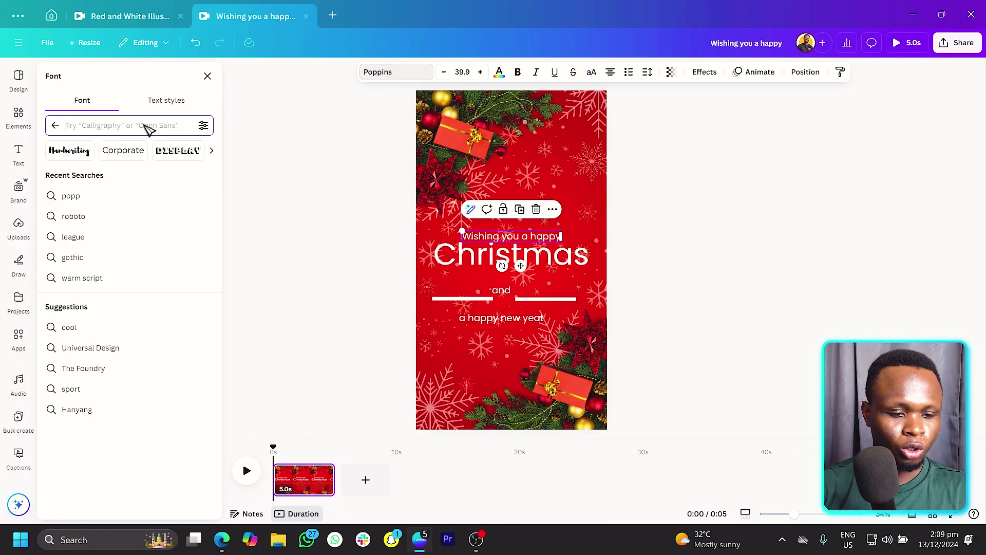
text(le jour)
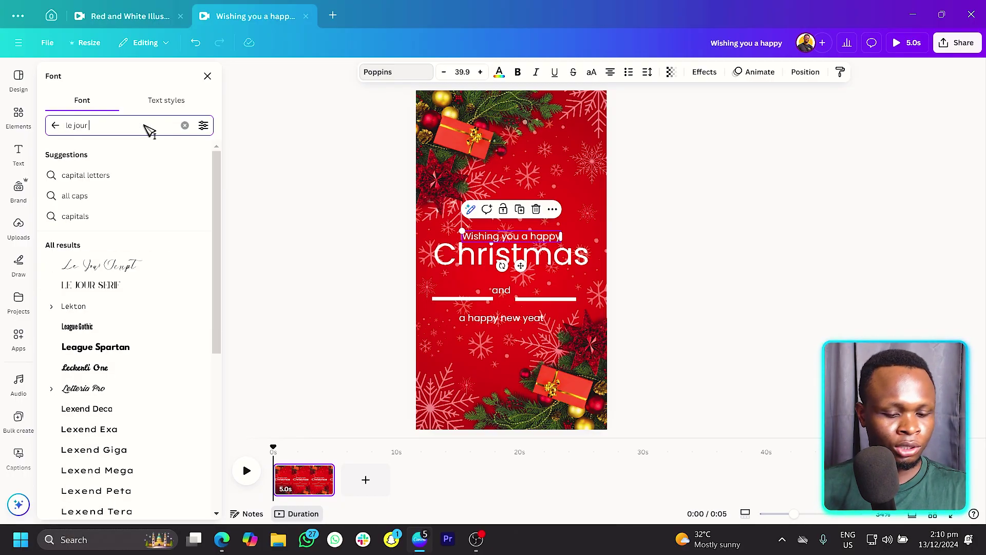
text( scrif)
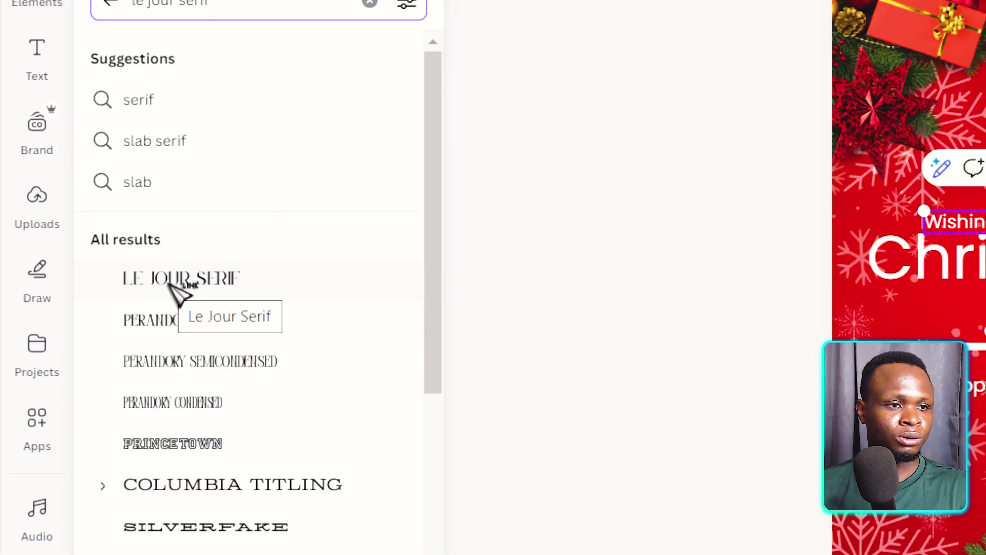
click(175, 288)
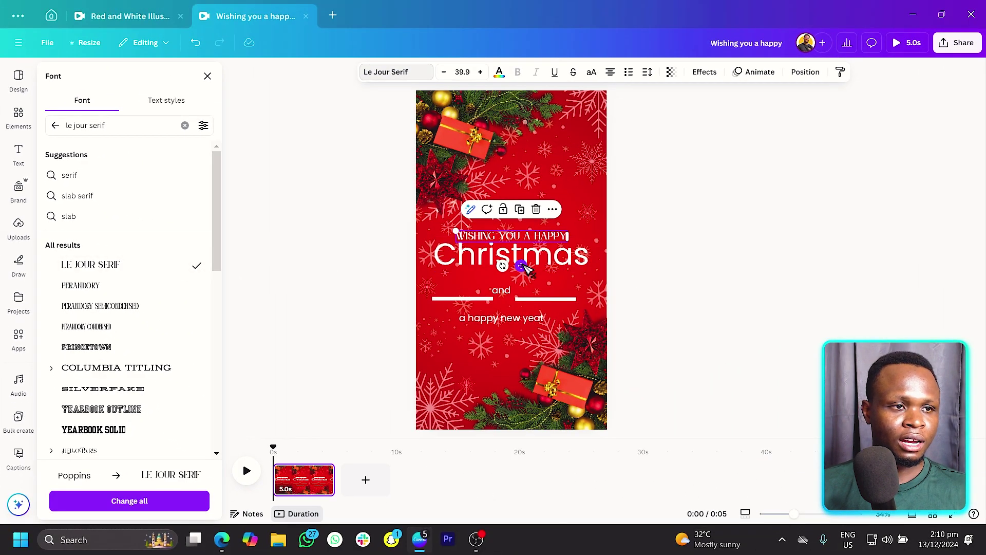
click(523, 265)
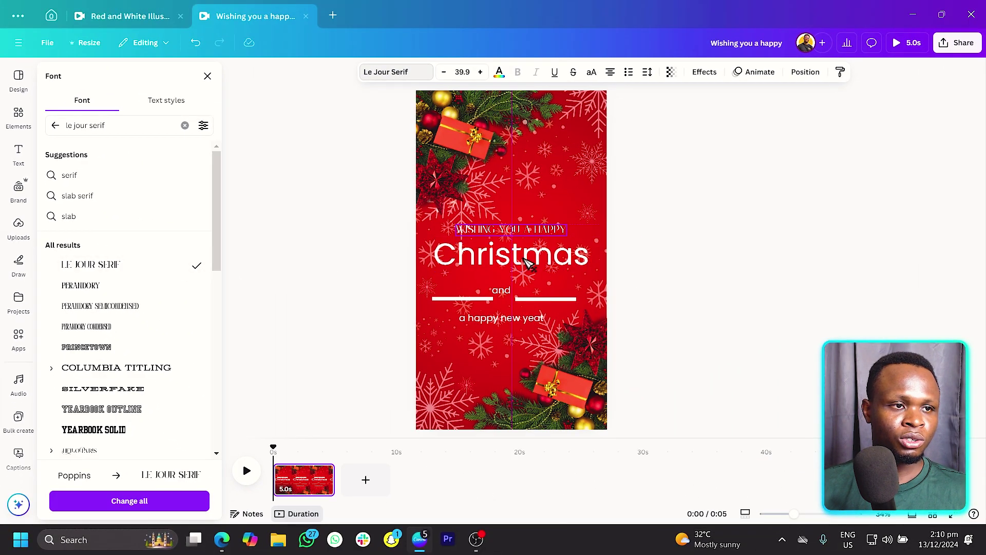
- Set the "Christmas" text to the Great Vibes font, enlarge it to size 226, and centre it under the greeting
click(144, 128)
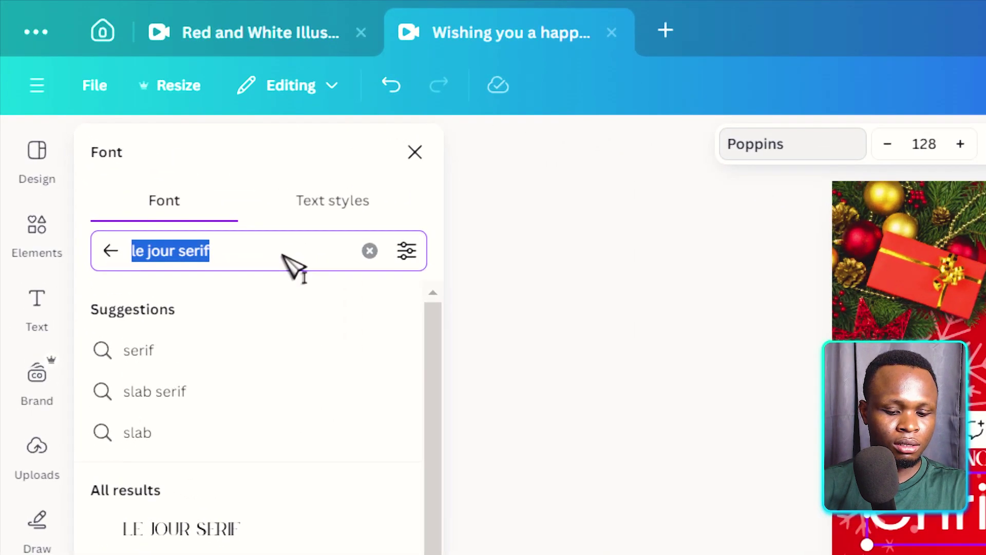
text(great vibes)
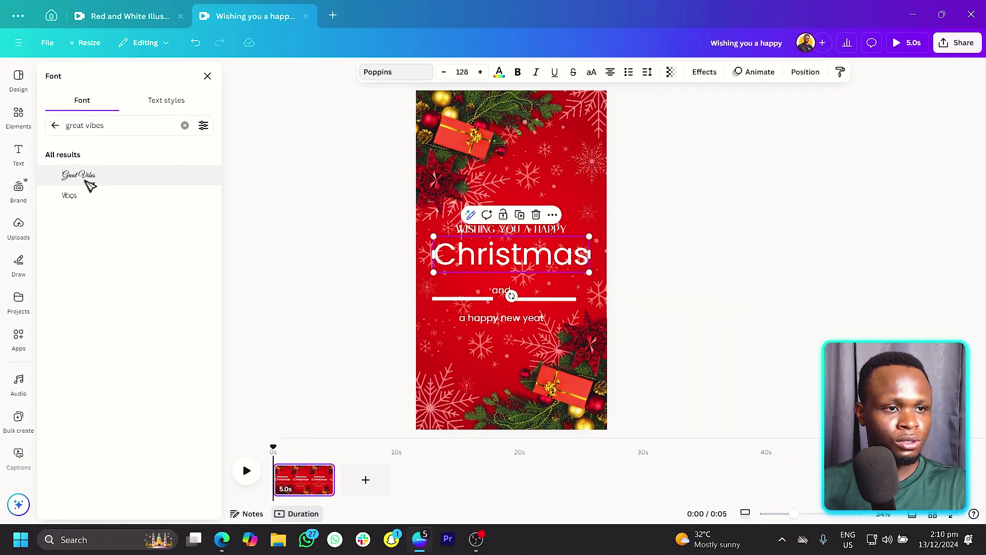
click(82, 176)
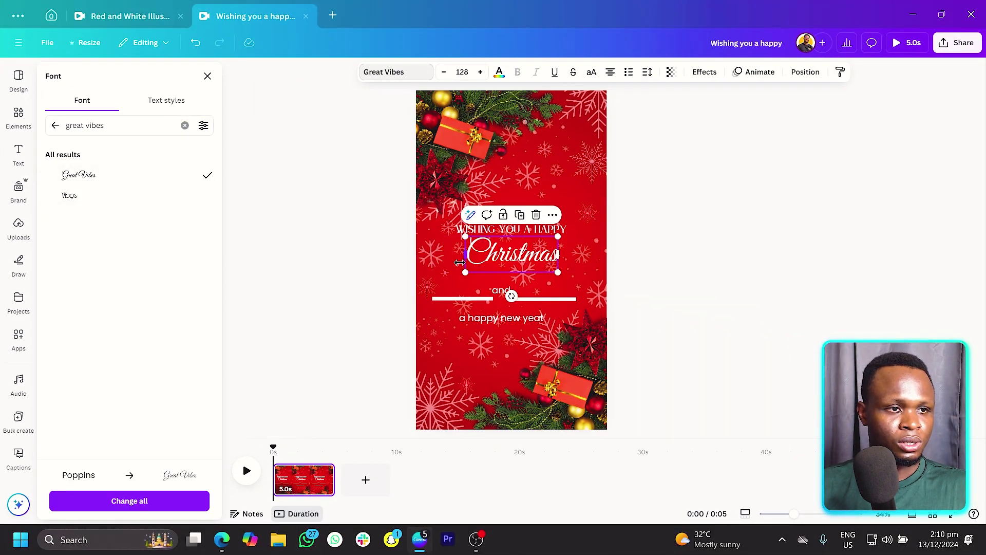
drag(461, 273, 440, 283)
drag(492, 263, 488, 274)
- Move the "and" text down to sit in the gap between the two white lines
click(501, 290)
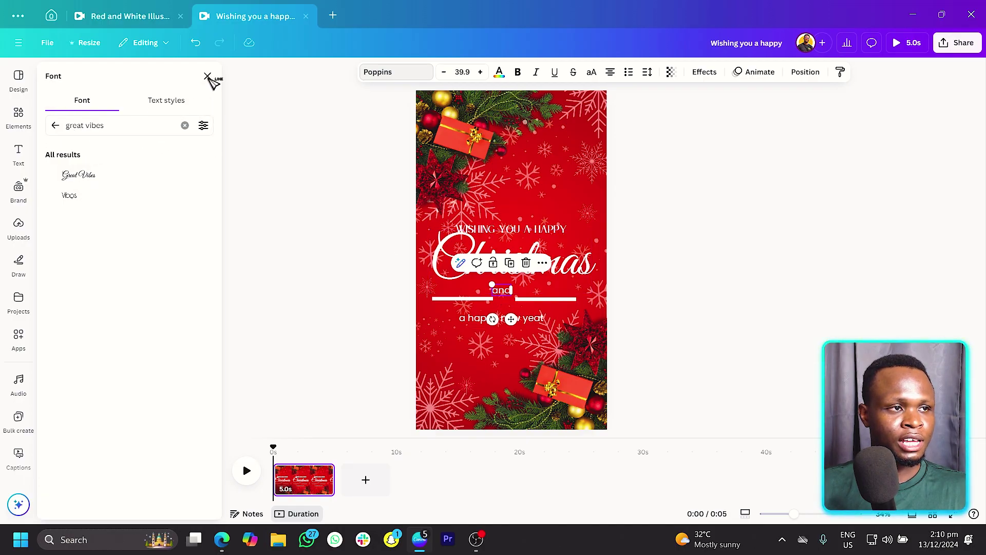
click(506, 297)
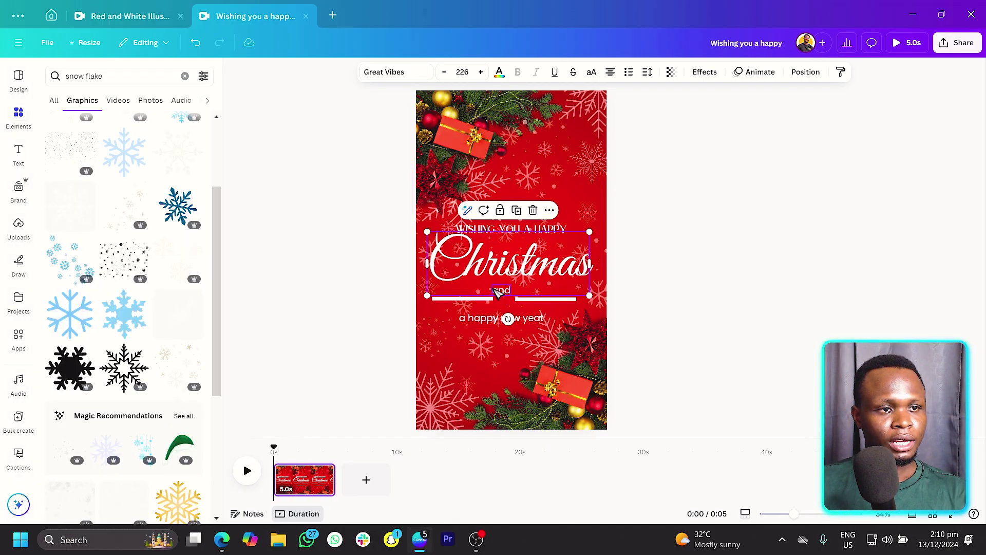
drag(506, 297, 507, 310)
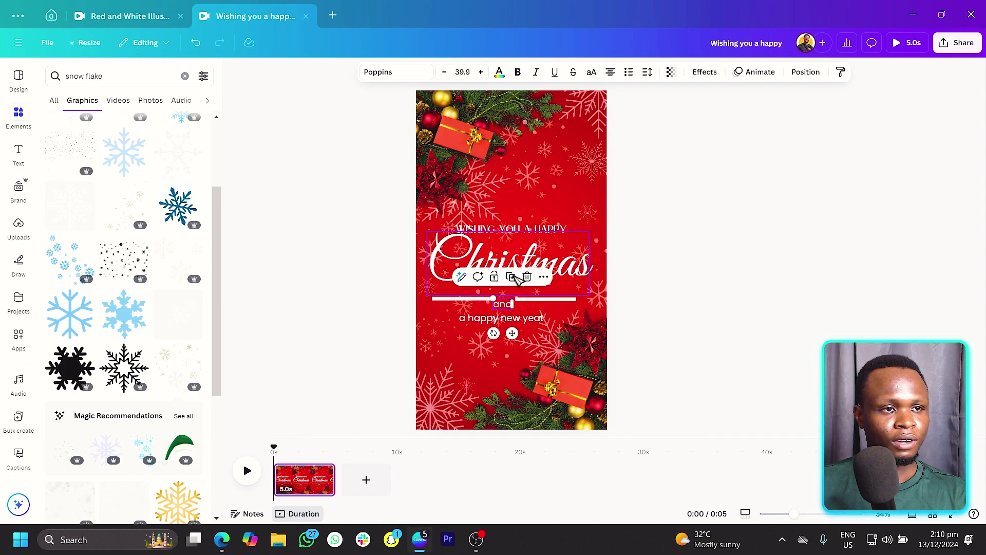
- Copy the "Wishing you a happy" text style onto "and" and "a happy new year", then place the greeting line just above "Christmas"
click(534, 226)
drag(534, 226, 557, 197)
right_click(557, 198)
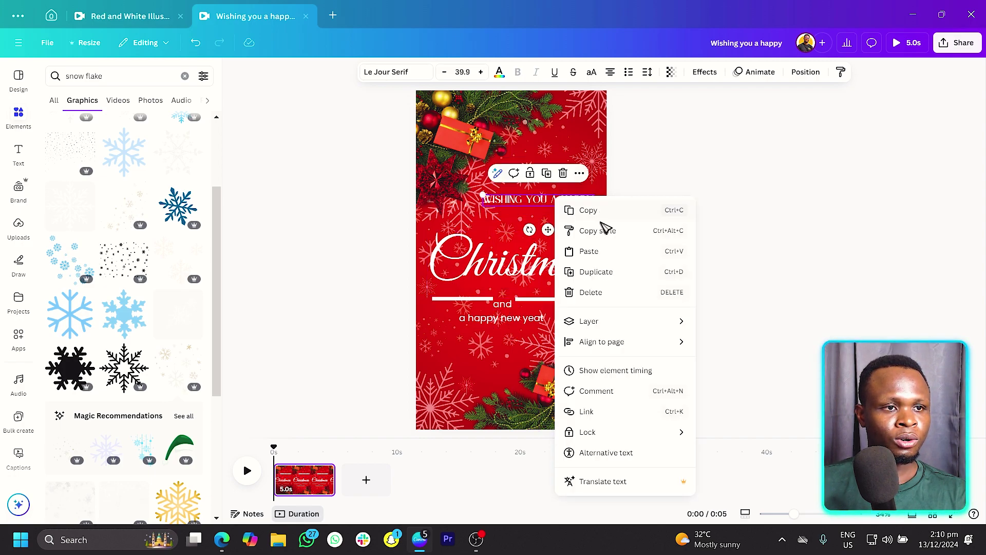
click(598, 232)
click(506, 307)
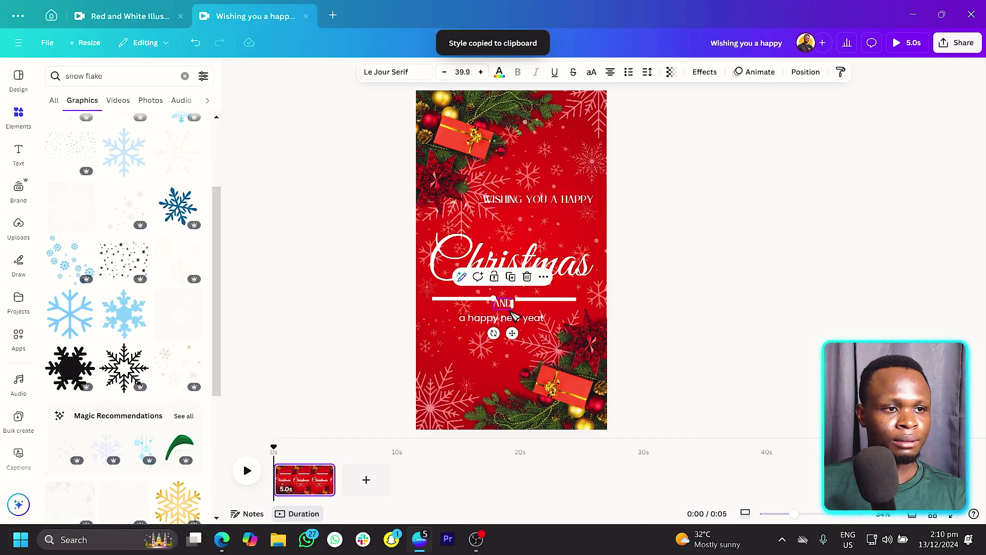
right_click(506, 306)
click(529, 254)
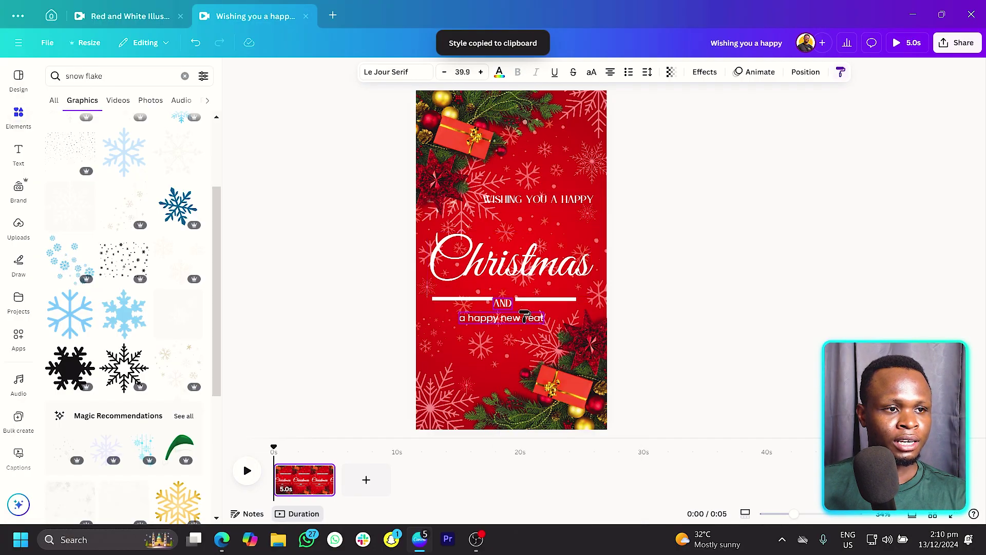
click(505, 320)
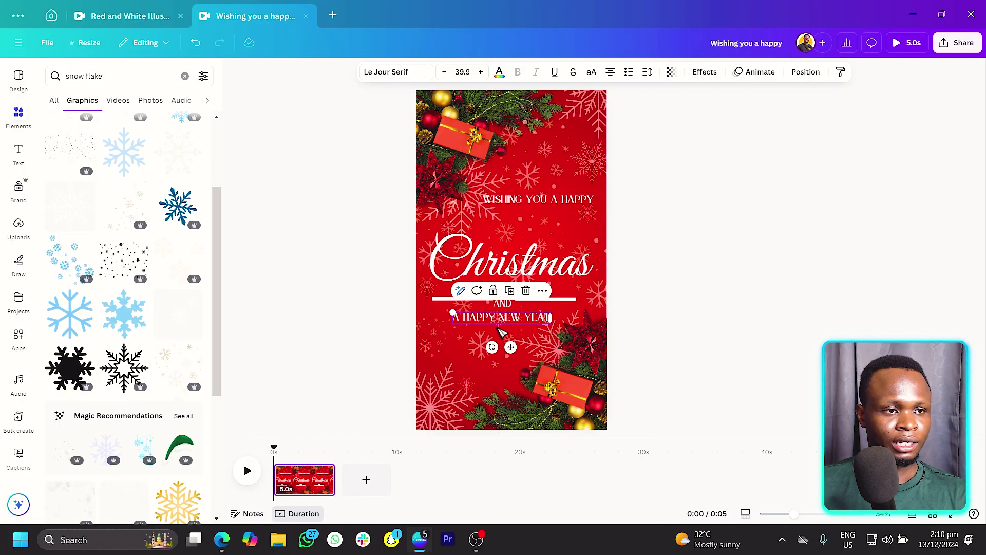
click(380, 286)
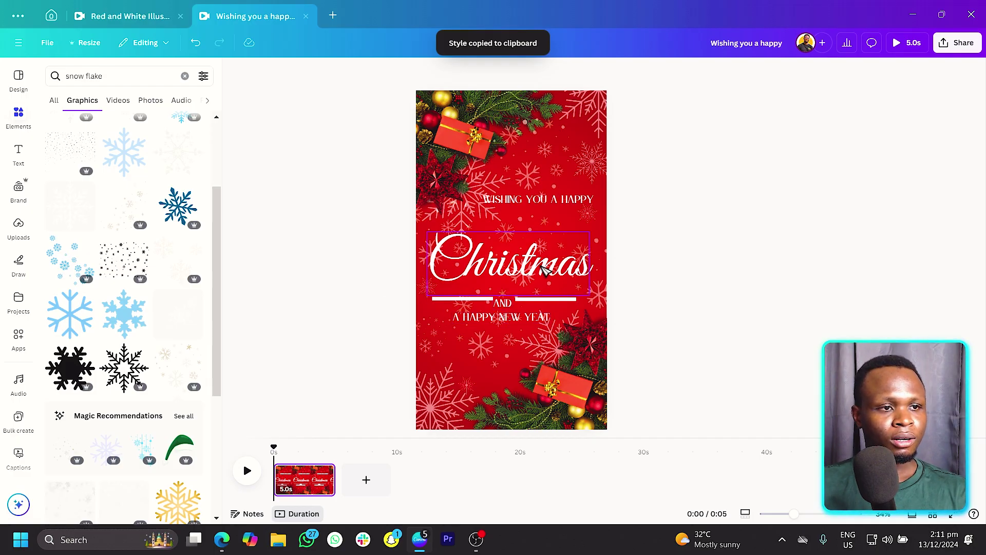
drag(532, 202, 508, 229)
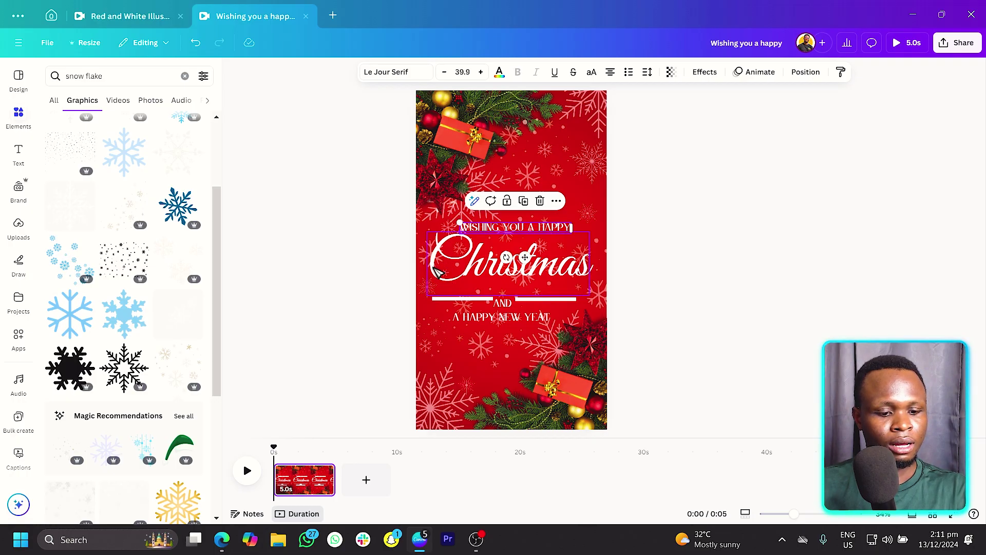
- Select every snowflake layer, leaving out the two gift decorations and the background, and set the snowflakes' transparency to 28
key(alt+1)
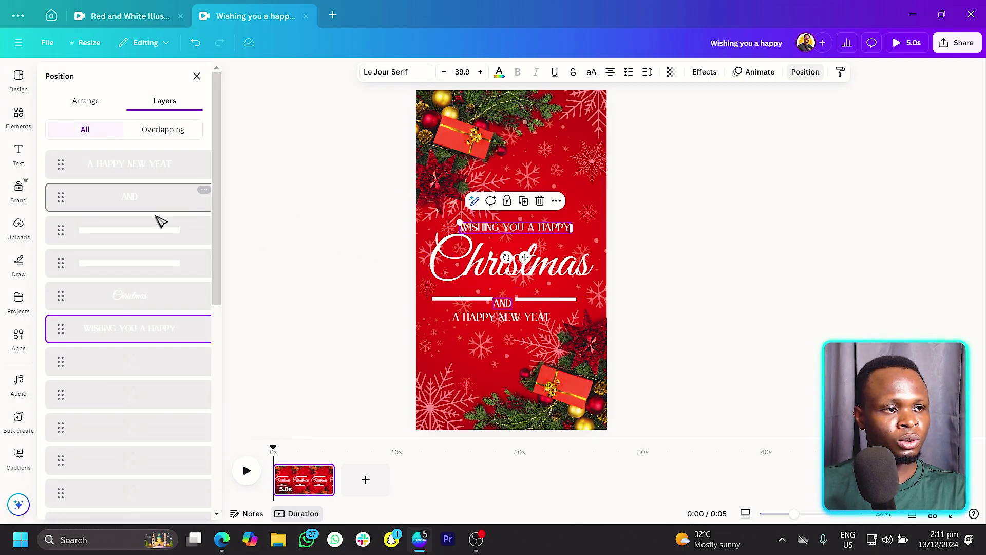
scroll(154, 308, down, 2)
click(193, 299)
scroll(192, 299, down, 2)
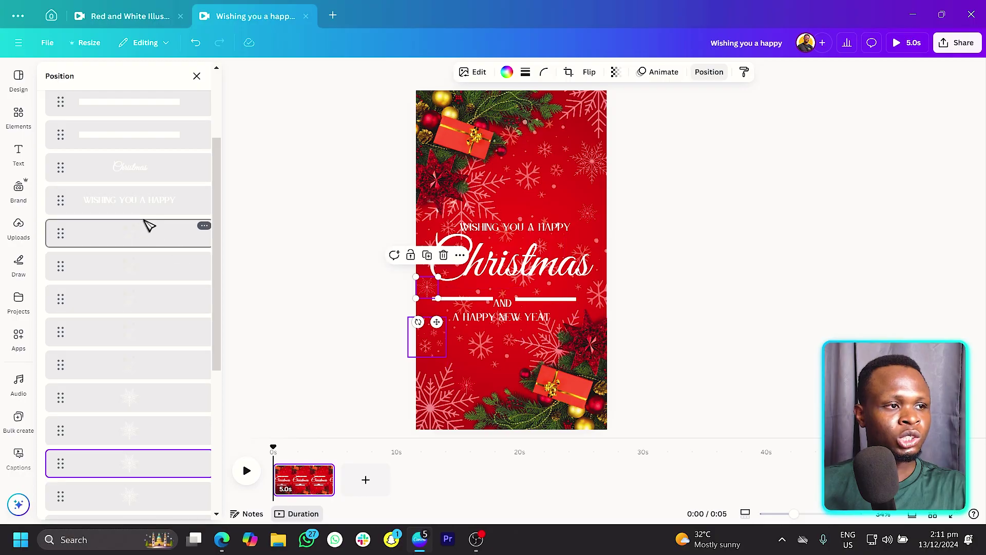
click(137, 239)
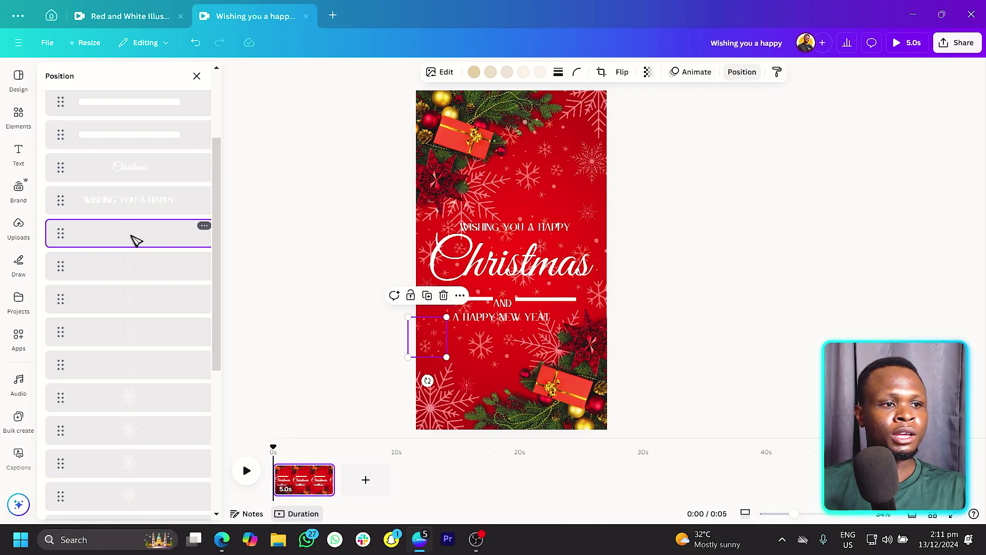
scroll(136, 238, down, 5)
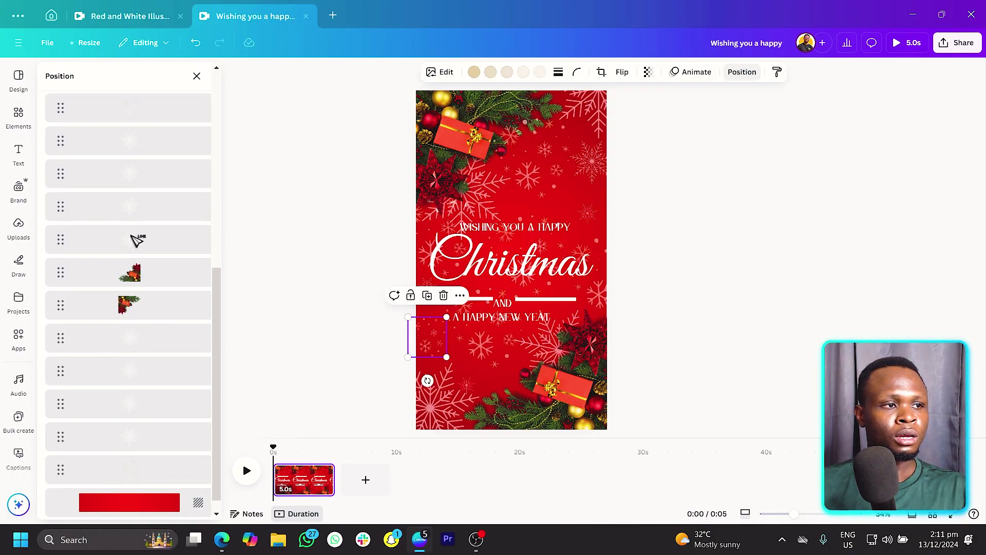
shift+click(144, 454)
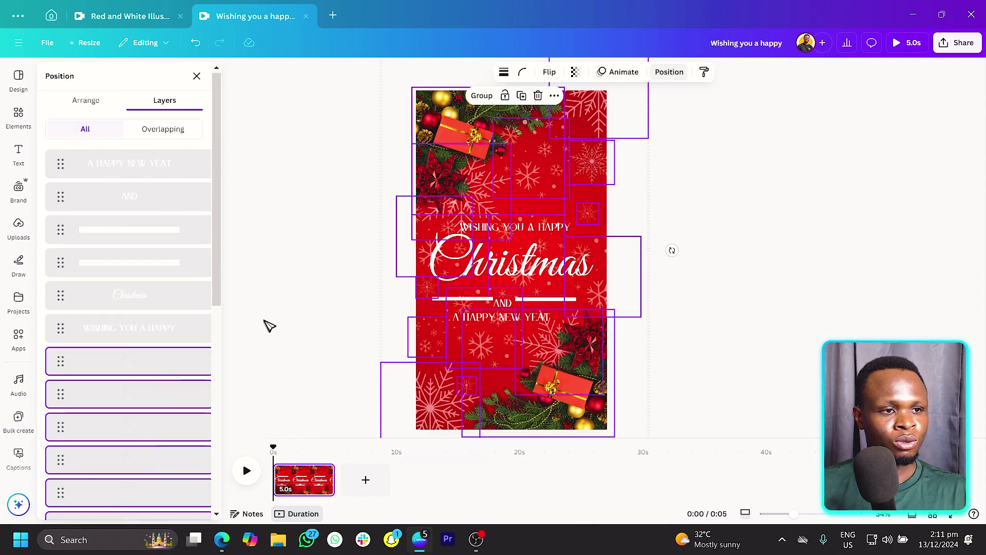
scroll(132, 329, down, 5)
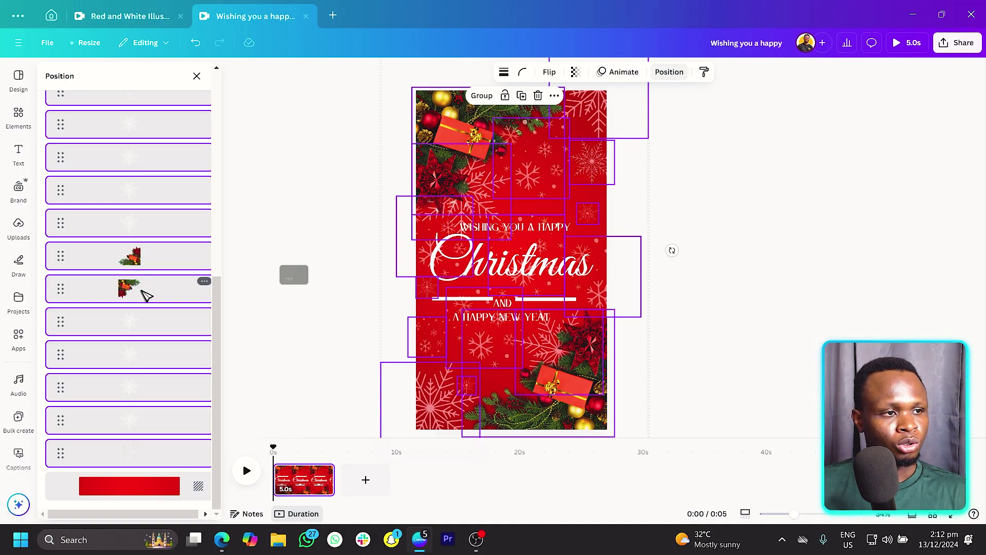
ctrl+click(143, 291)
ctrl+click(143, 259)
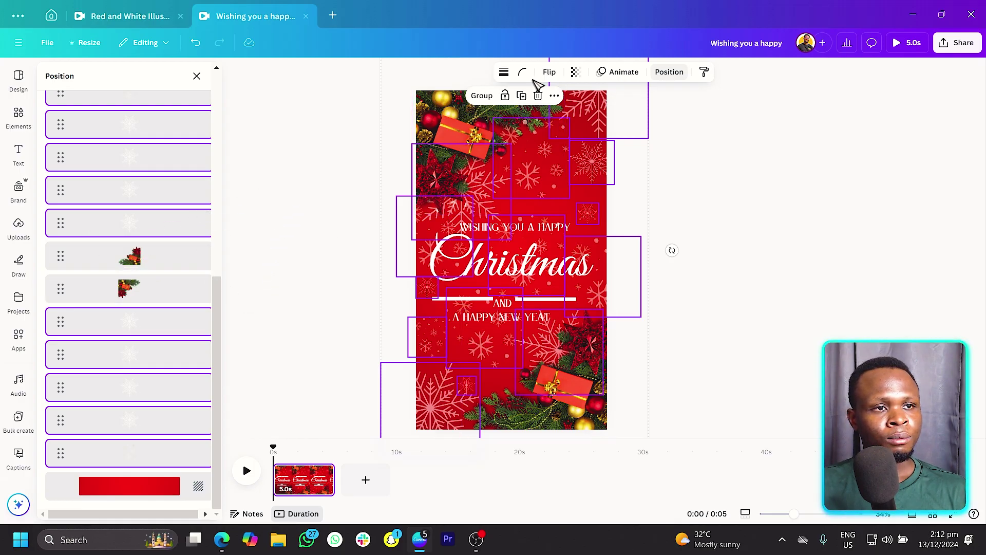
click(576, 72)
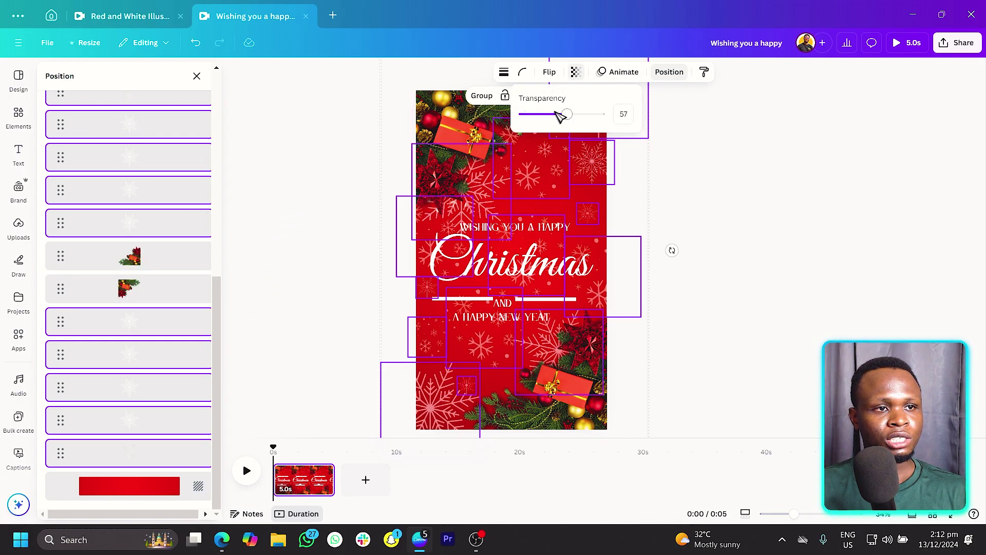
drag(557, 115, 547, 114)
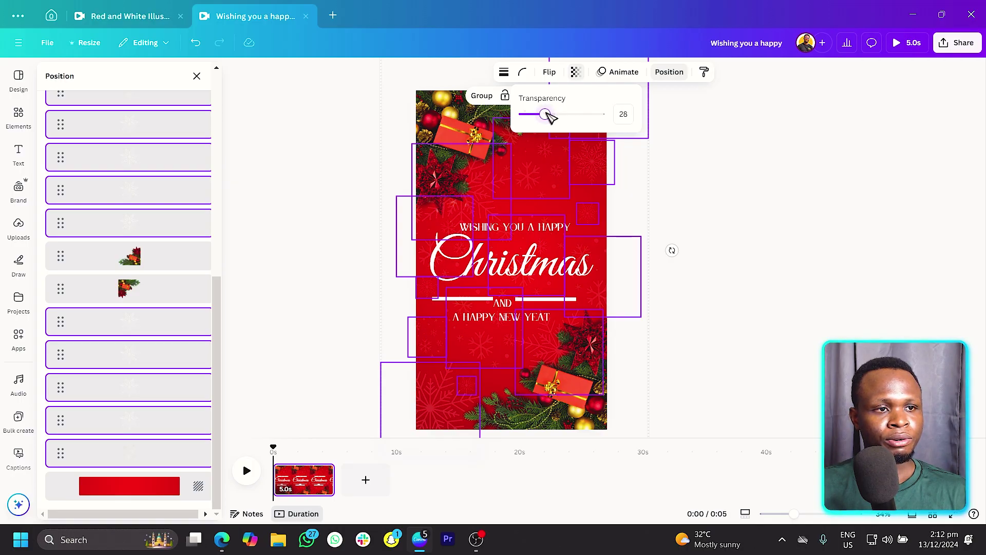
key(Escape)
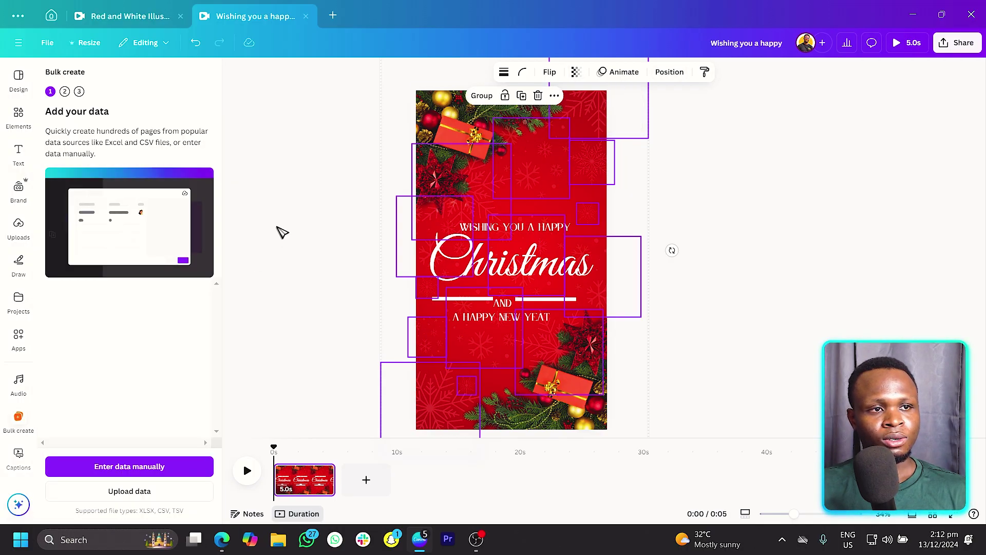
click(386, 217)
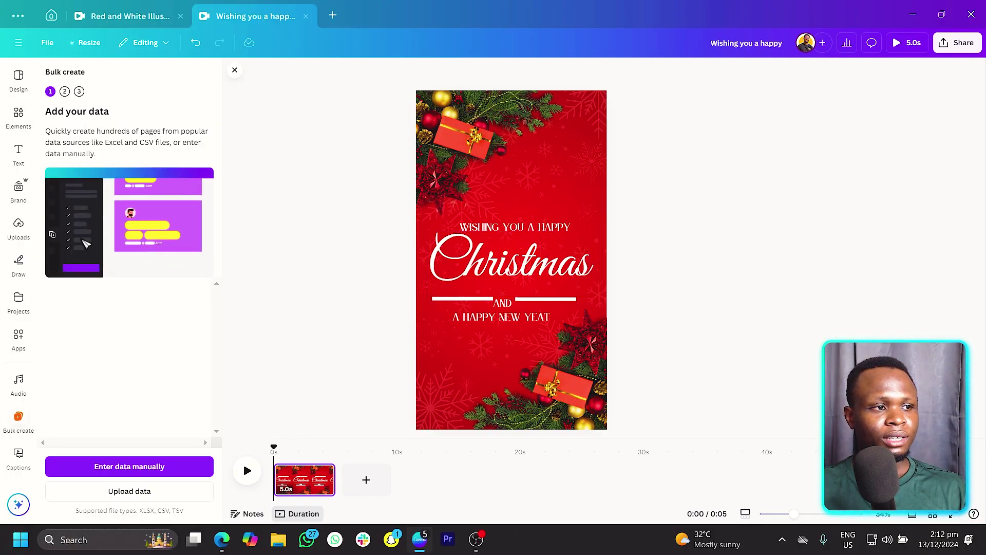
click(234, 69)
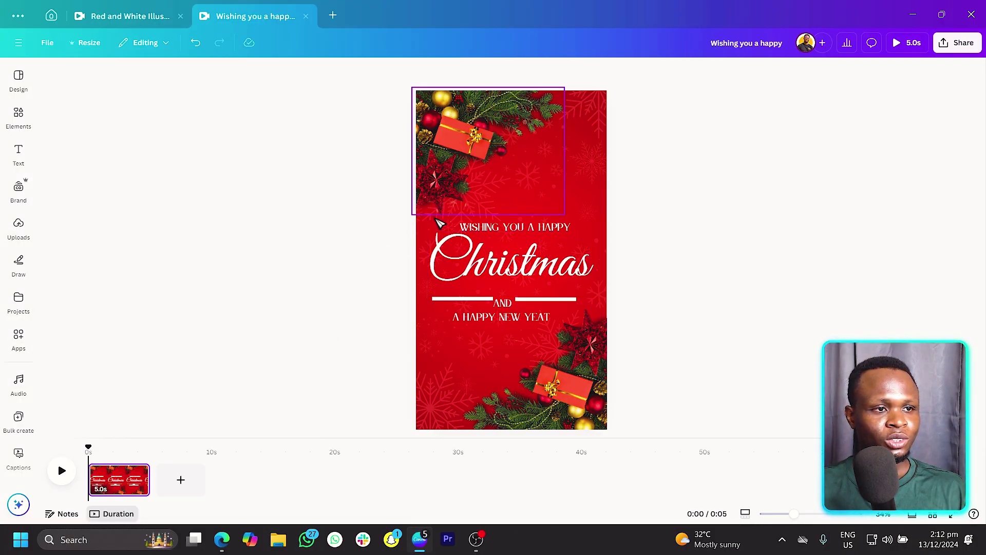
- Move "Wishing you a happy" slightly up, and bring the two white lines, "and" and "a happy new year" up closer beneath "Christmas"
click(545, 229)
mouse_move(545, 228)
mouse_down()
mouse_move(562, 231)
mouse_move(553, 224)
mouse_up()
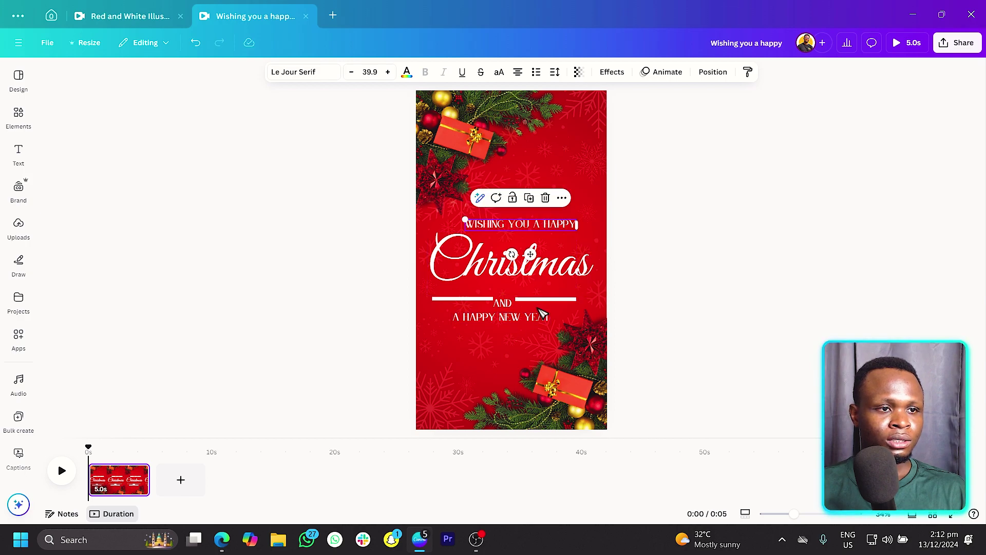
drag(539, 300, 555, 291)
drag(439, 301, 447, 293)
drag(515, 311, 563, 311)
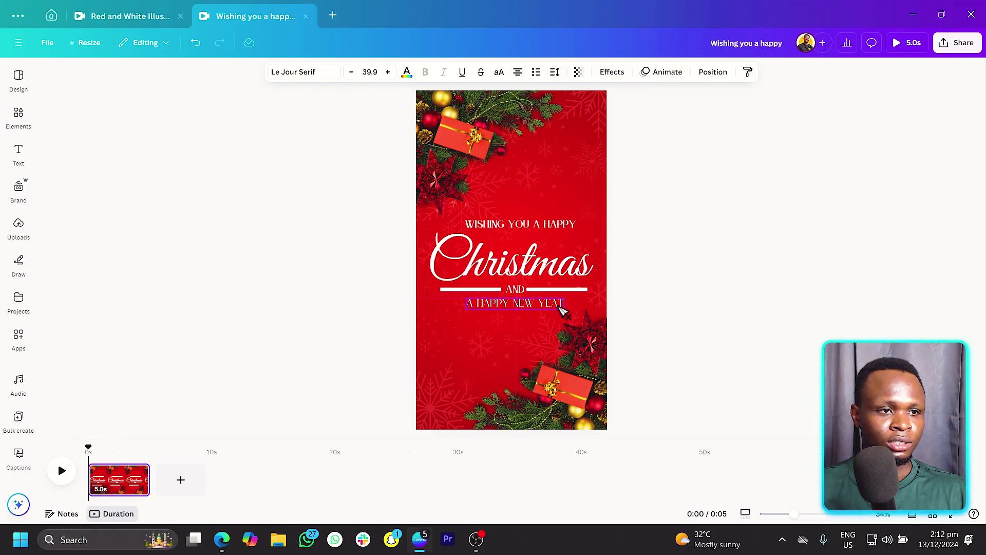
- Centre "a happy new year", "and", "Christmas" and "Wishing you a happy" horizontally on the page, one after another
click(719, 73)
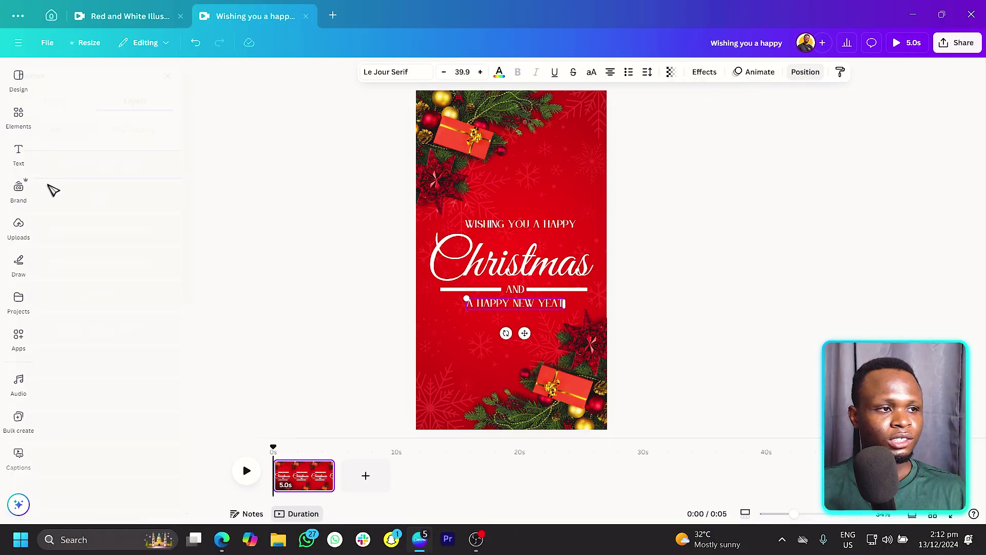
click(83, 100)
click(159, 231)
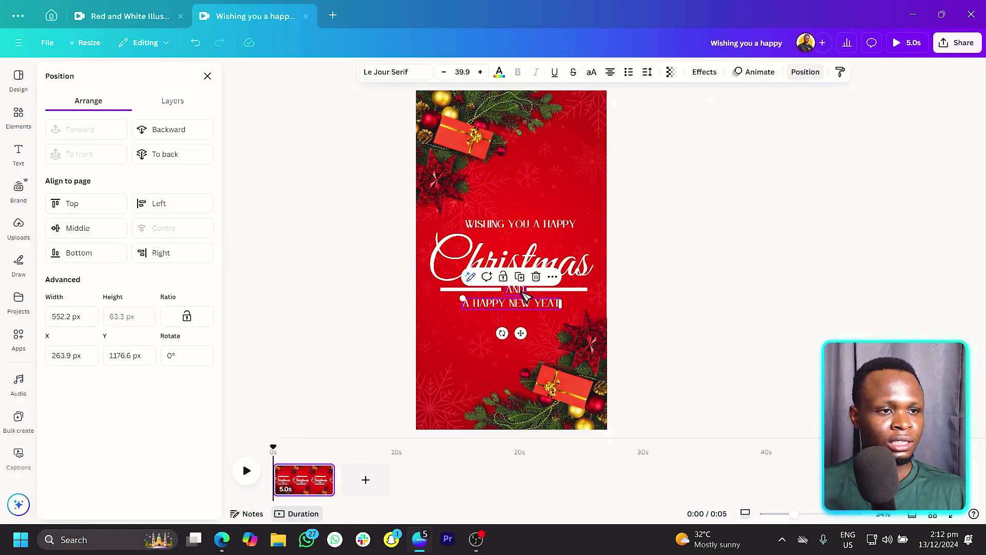
click(525, 296)
click(170, 228)
click(450, 258)
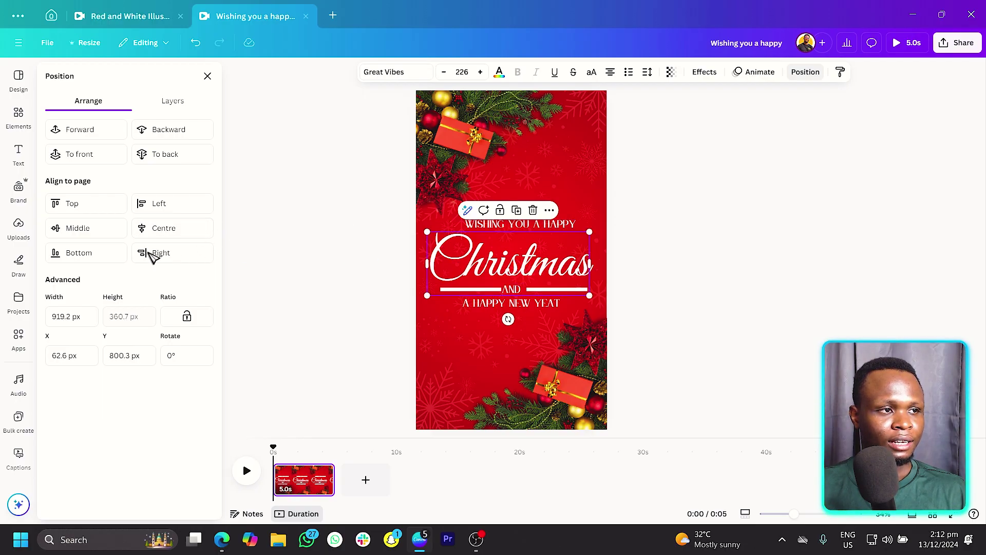
click(154, 228)
click(485, 229)
click(199, 235)
click(310, 267)
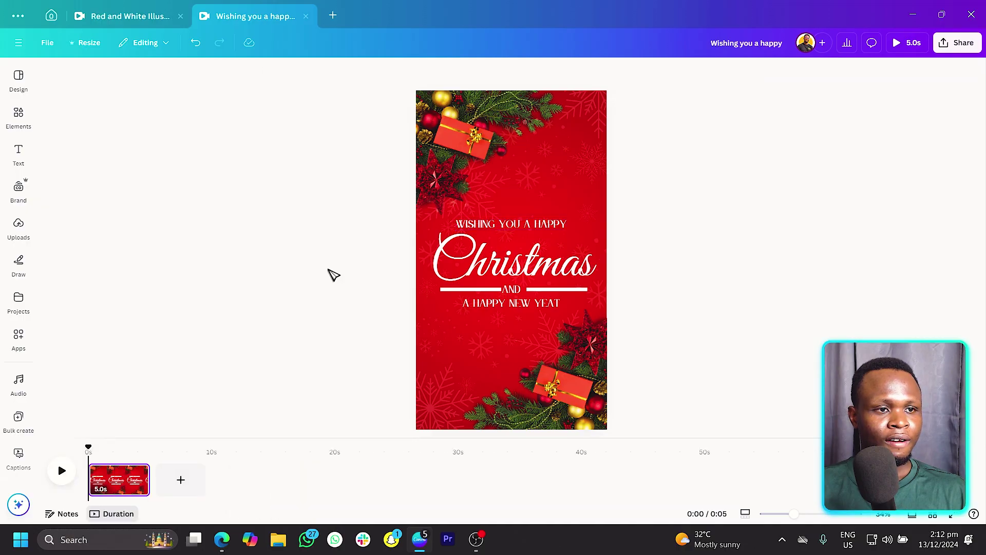
- Reduce the line weight of both white lines beside "and" to make them thinner
click(568, 290)
shift+click(465, 289)
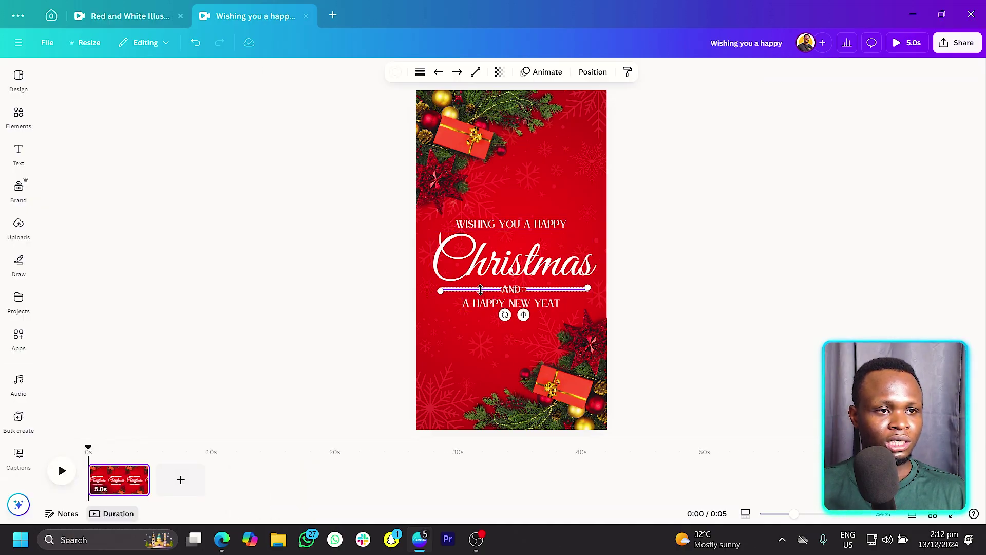
click(420, 73)
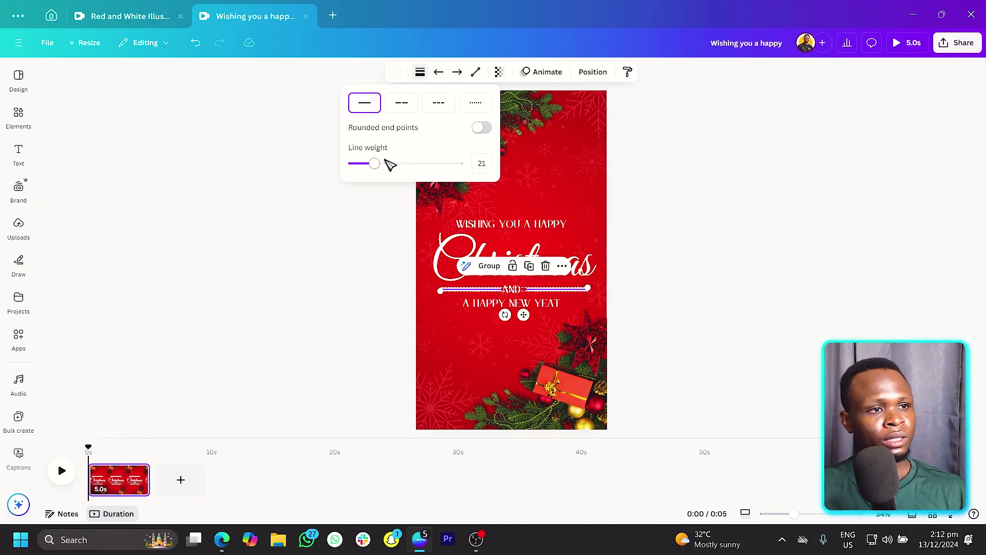
drag(377, 162, 369, 163)
click(218, 302)
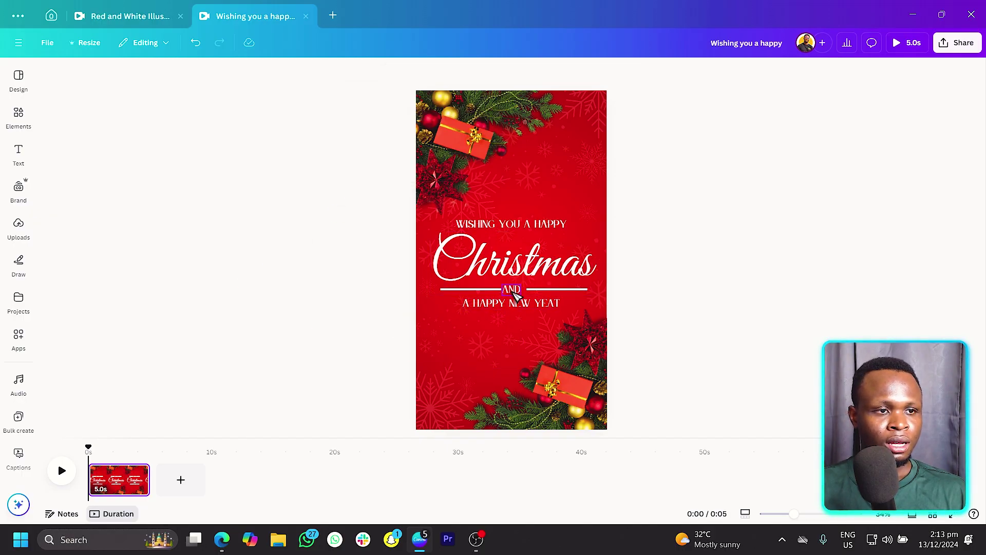
- Shift both white lines together slightly left so "and" sits evenly in the gap between them
click(534, 290)
shift+click(450, 290)
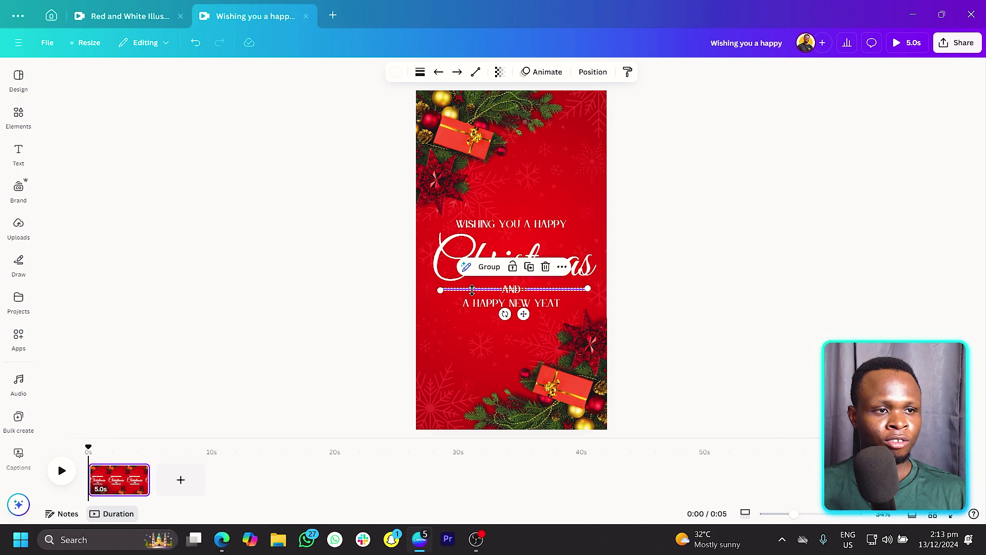
drag(524, 314, 521, 314)
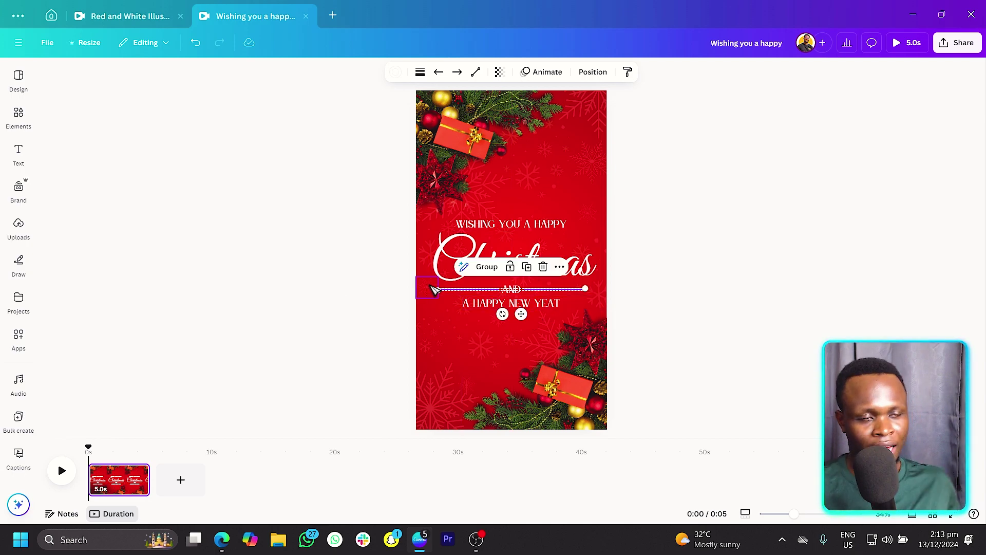
click(307, 316)
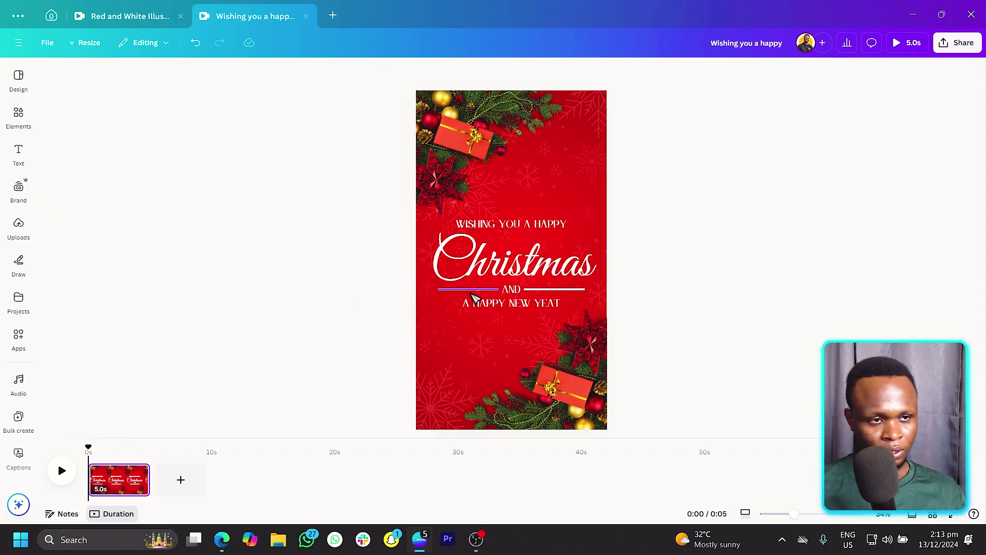
click(512, 227)
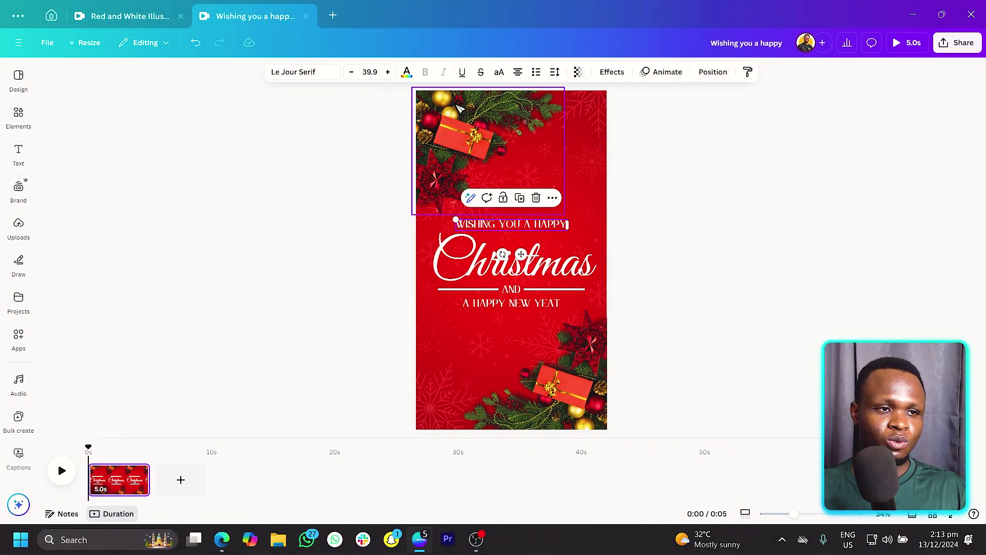
click(474, 133)
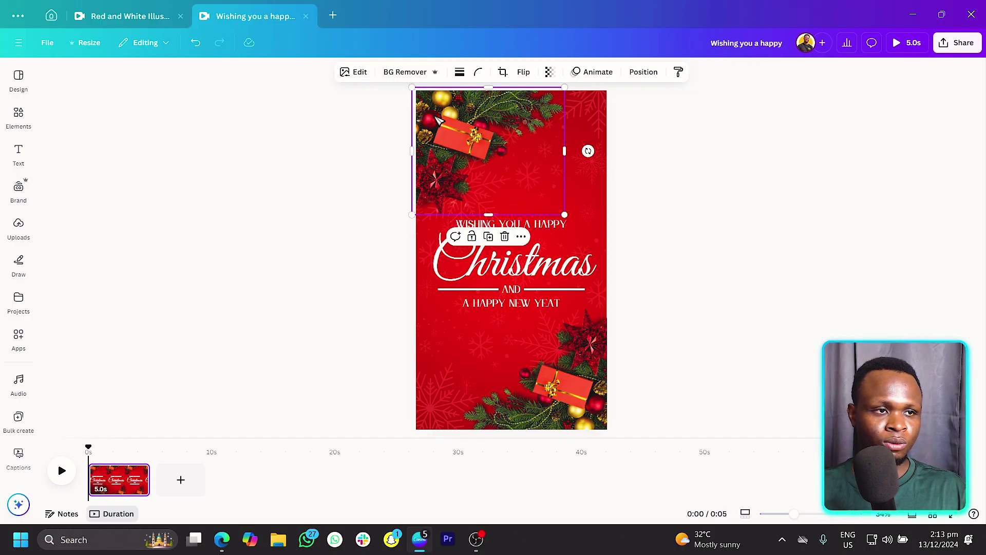
shift+click(583, 413)
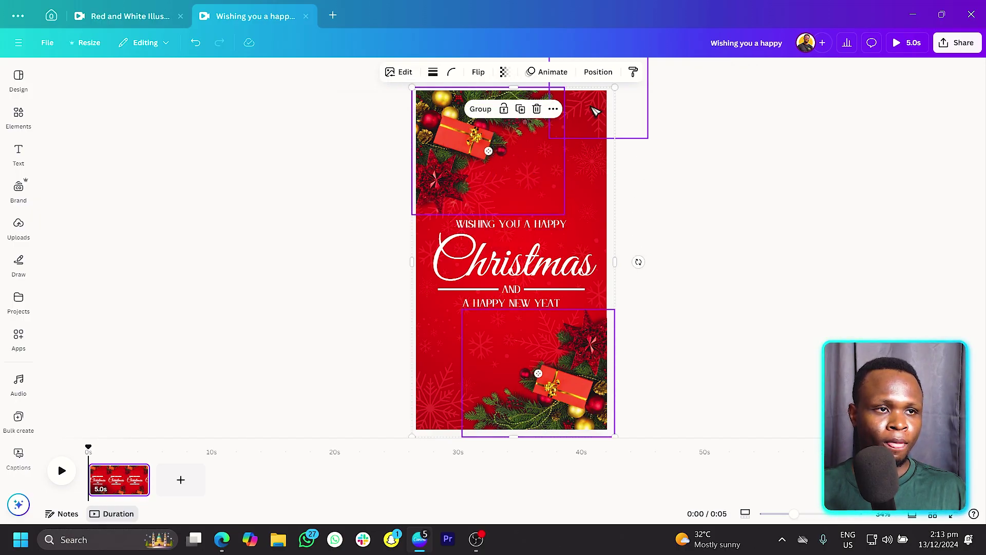
click(533, 76)
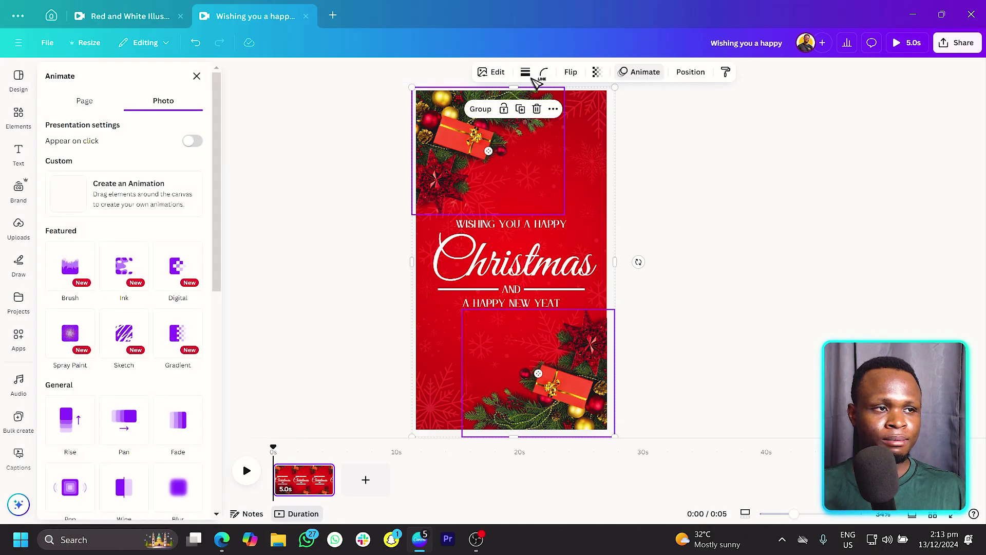
scroll(143, 265, down, 1)
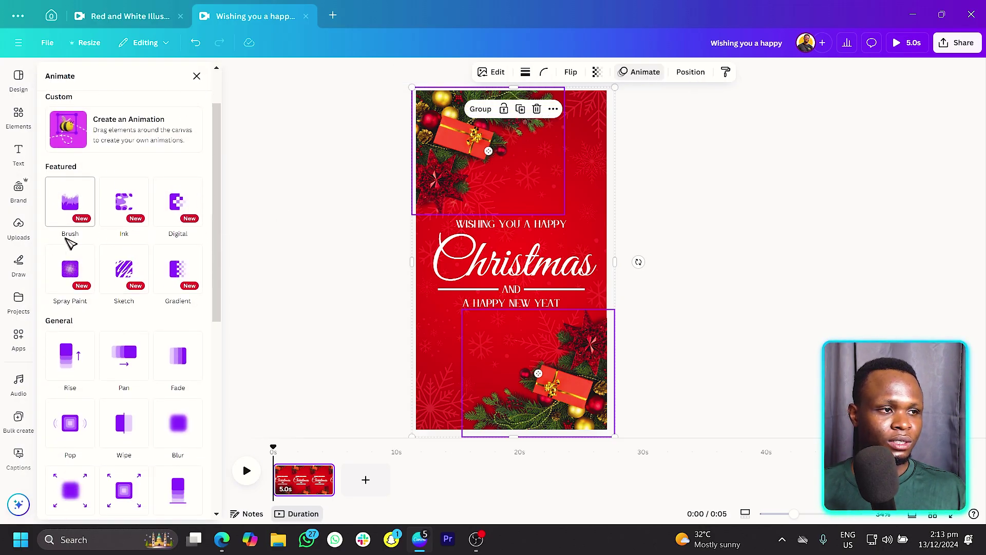
scroll(98, 257, down, 3)
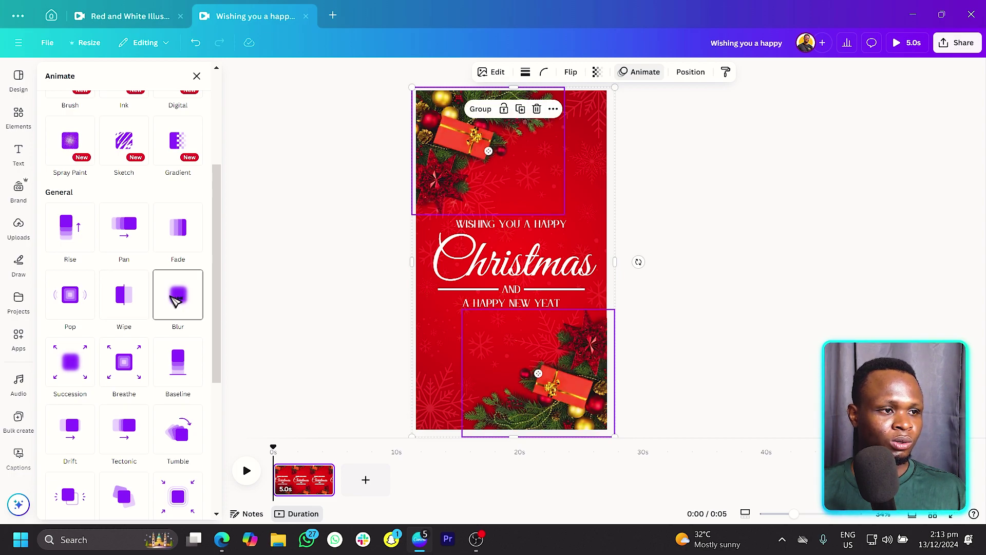
scroll(178, 292, down, 2)
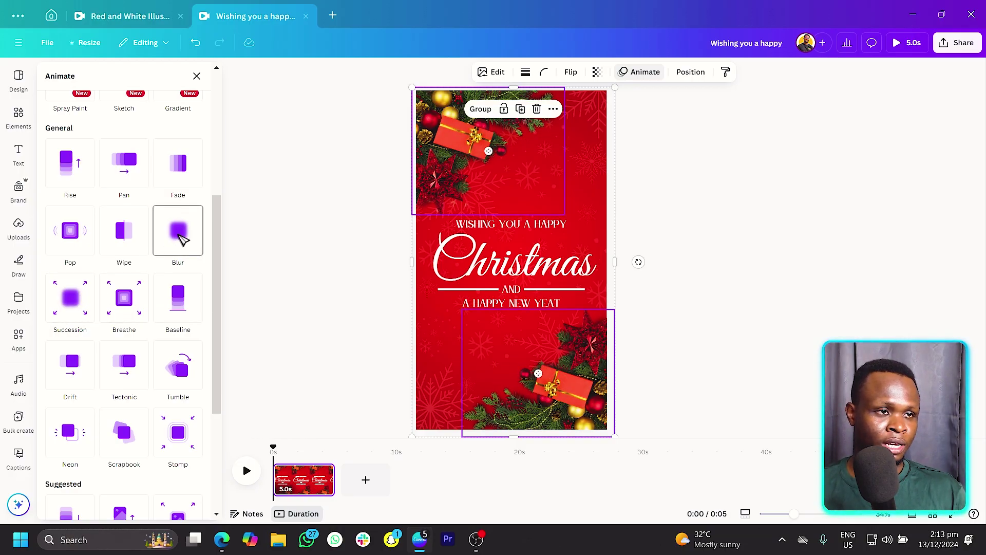
click(392, 146)
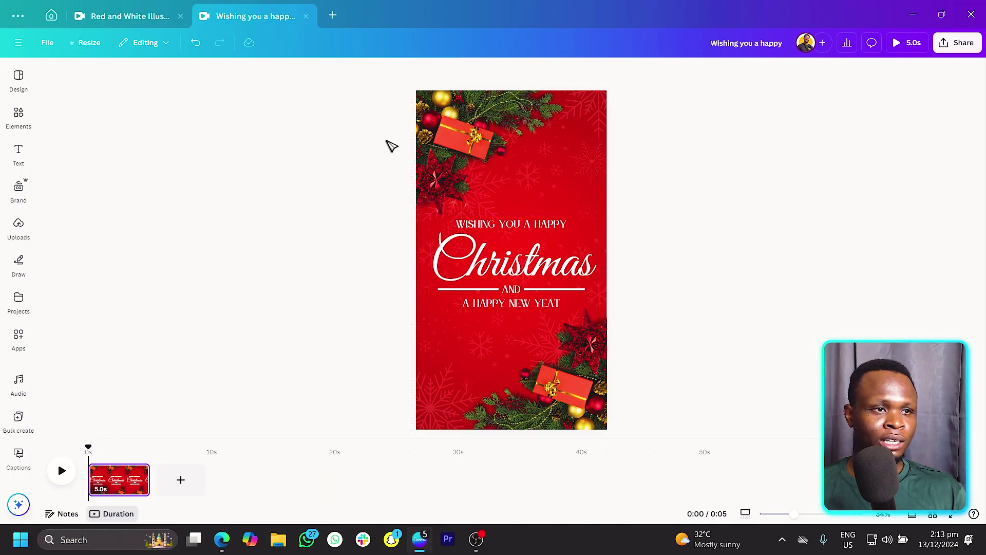
- Apply the Rise animation with a downward direction to the gift decoration in the design's upper-left corner
click(493, 144)
click(596, 73)
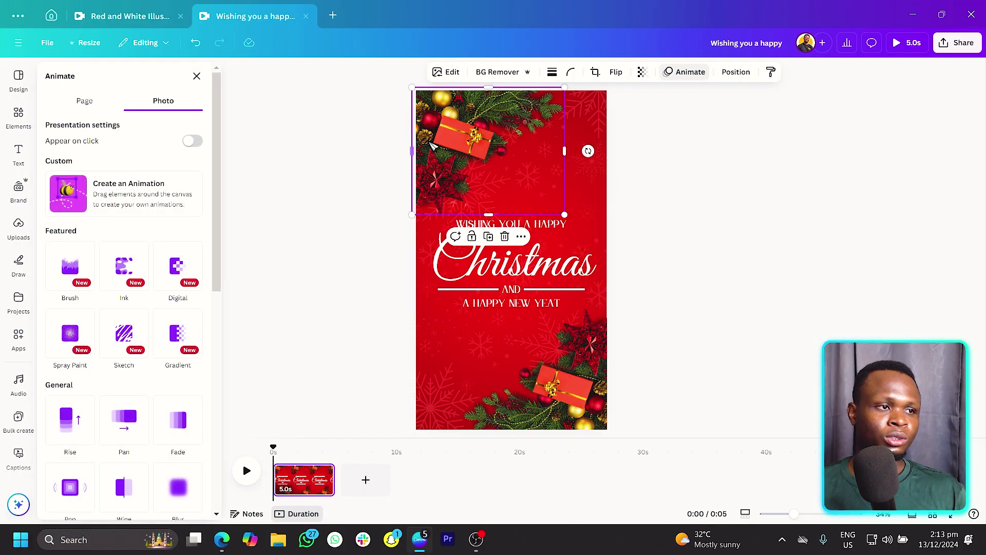
scroll(102, 272, down, 5)
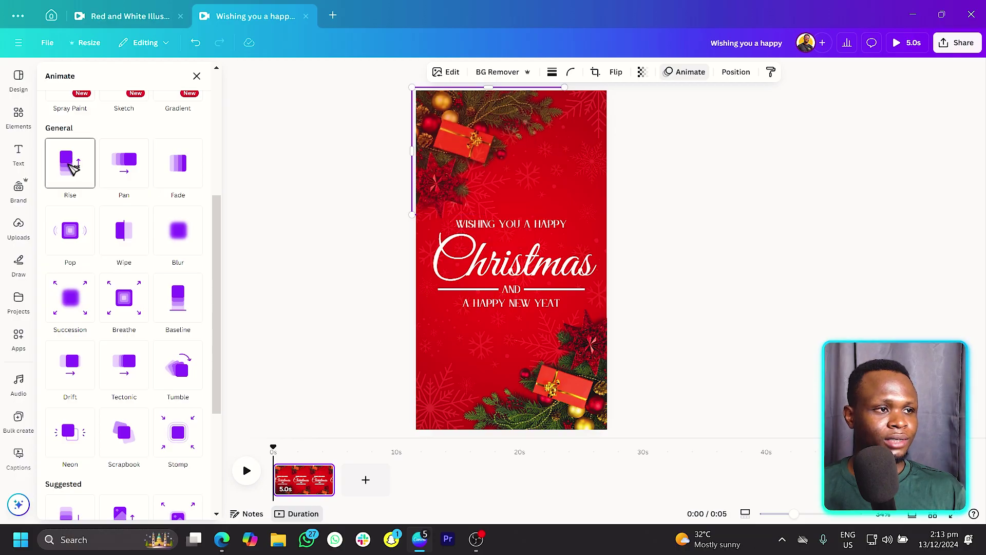
click(72, 167)
click(103, 335)
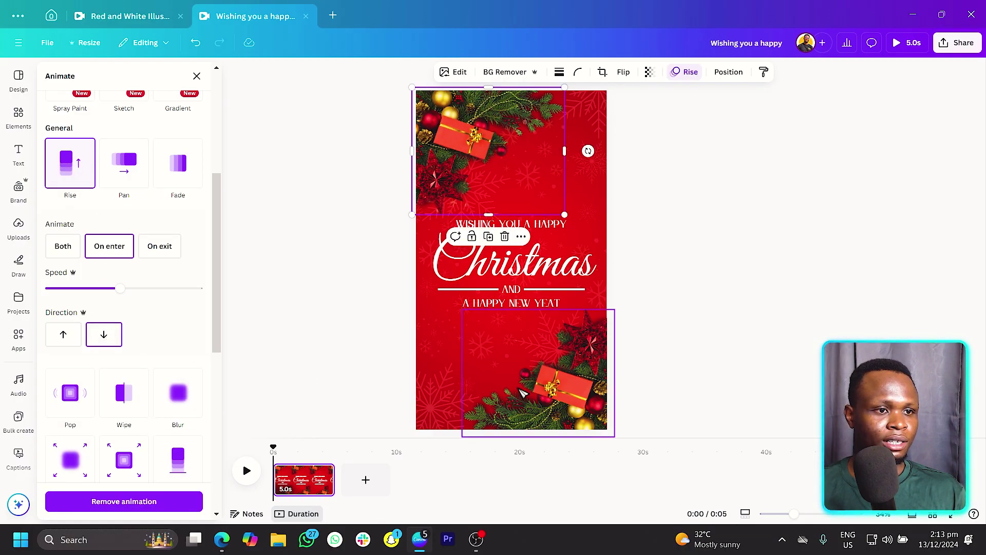
- Apply the Rise animation with an upward direction, on enter, to the gift decoration in the design's lower-right corner
click(531, 392)
click(76, 162)
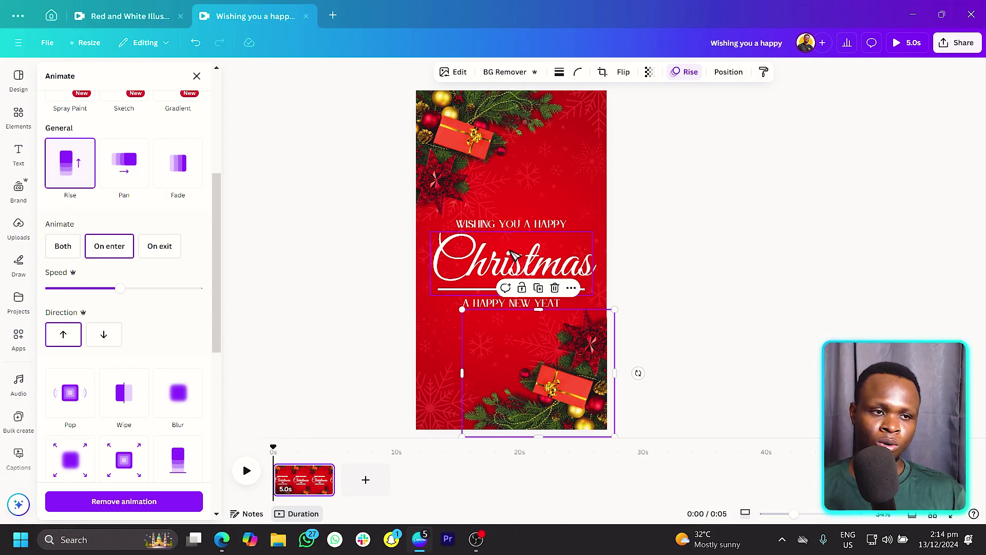
click(357, 494)
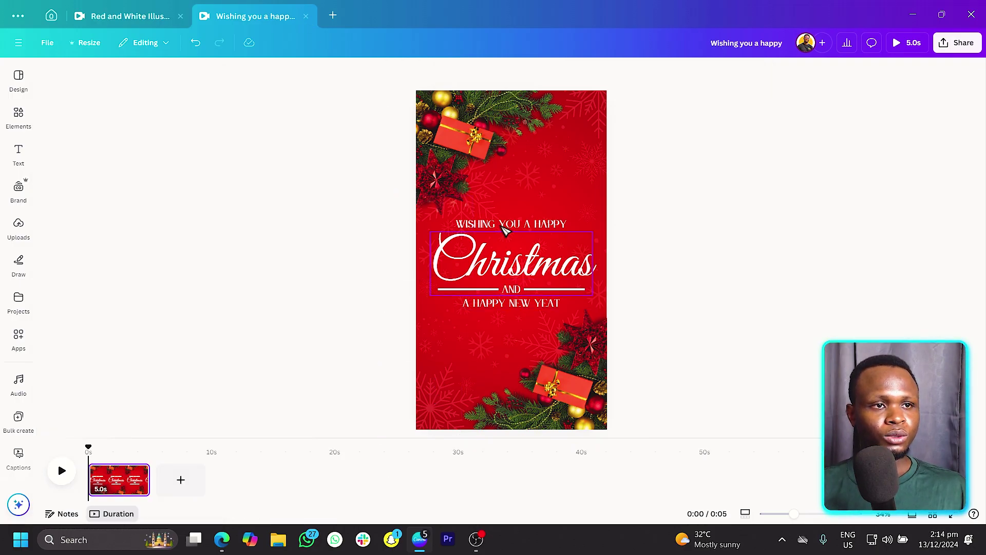
- Apply the Rotate effect at a reduced speed to the large snowflake in the design's upper-right corner
click(588, 118)
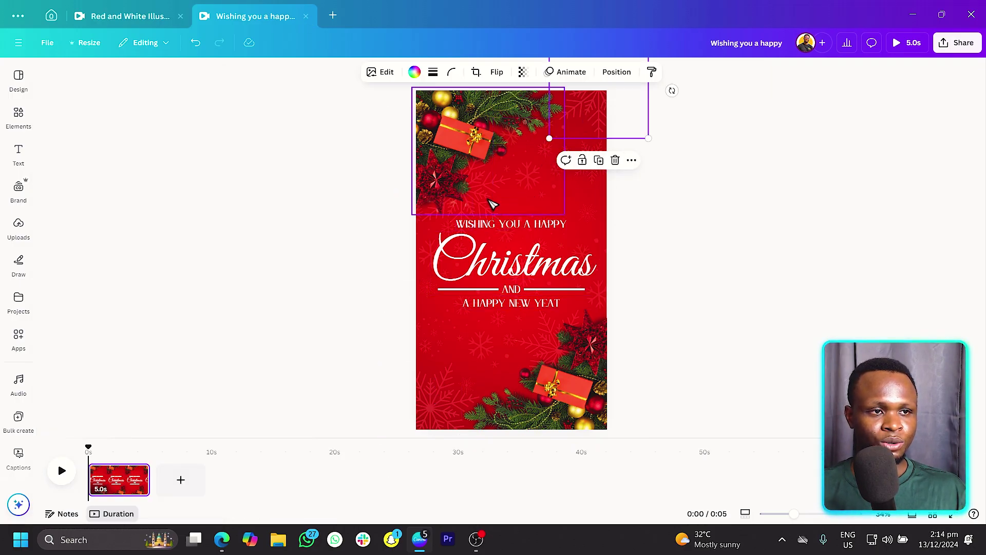
click(436, 230)
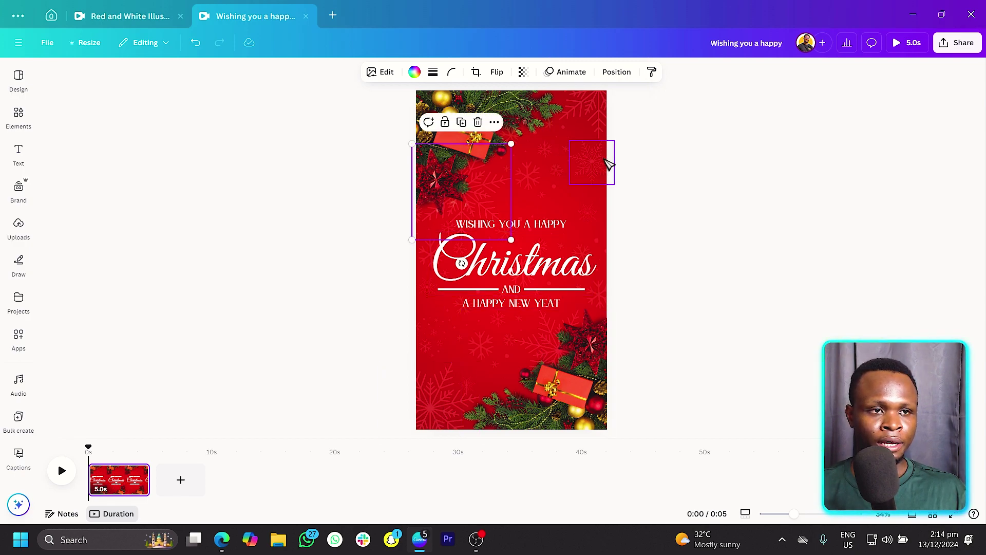
click(601, 102)
click(583, 74)
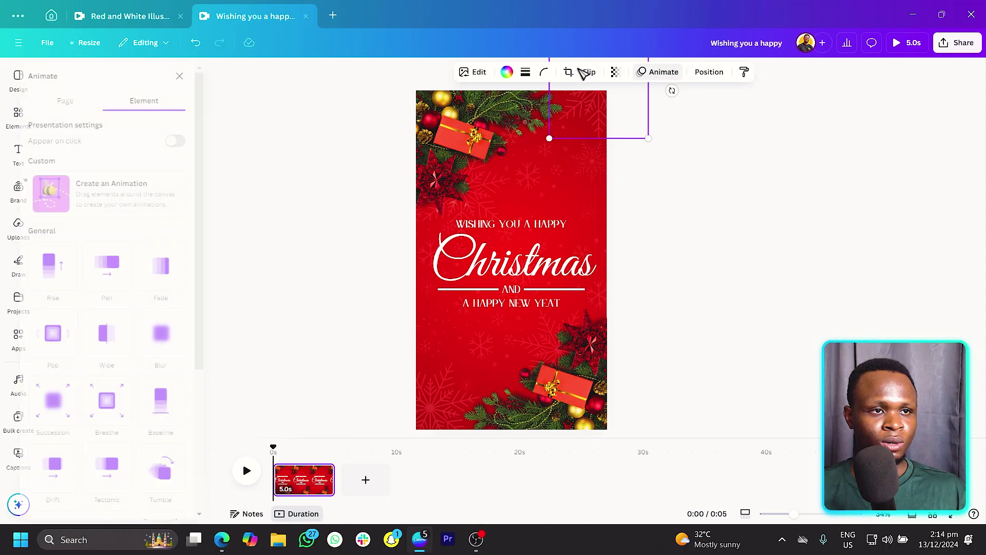
scroll(82, 373, down, 5)
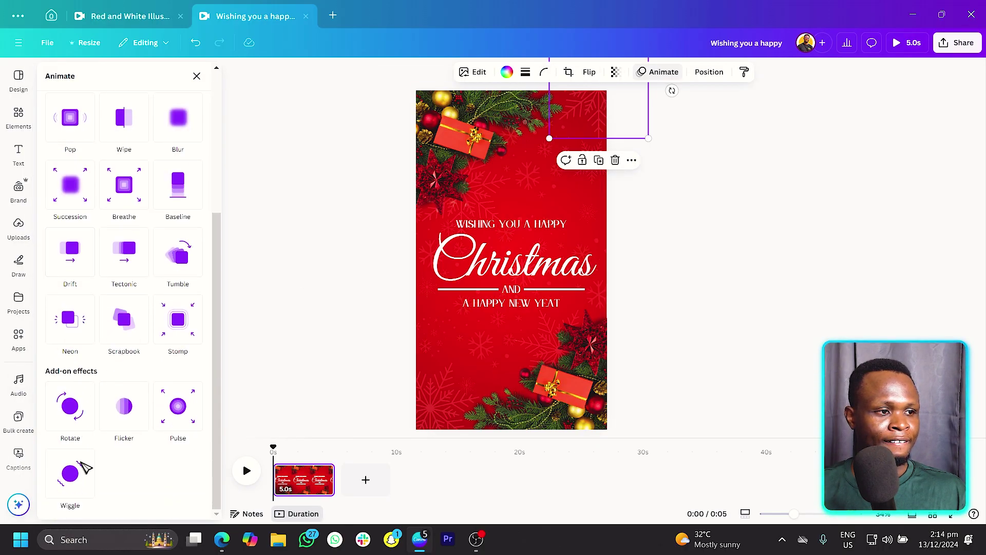
click(76, 415)
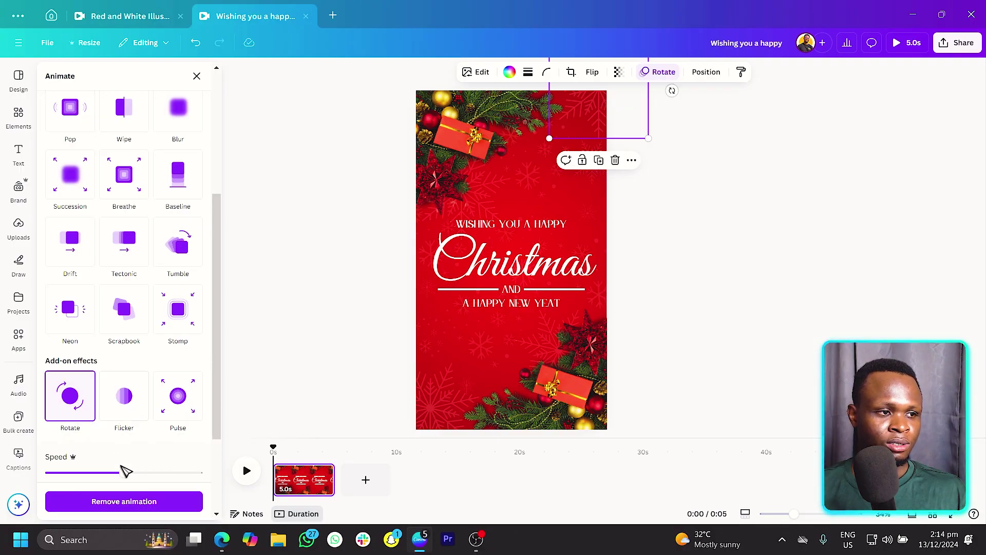
drag(112, 473, 78, 472)
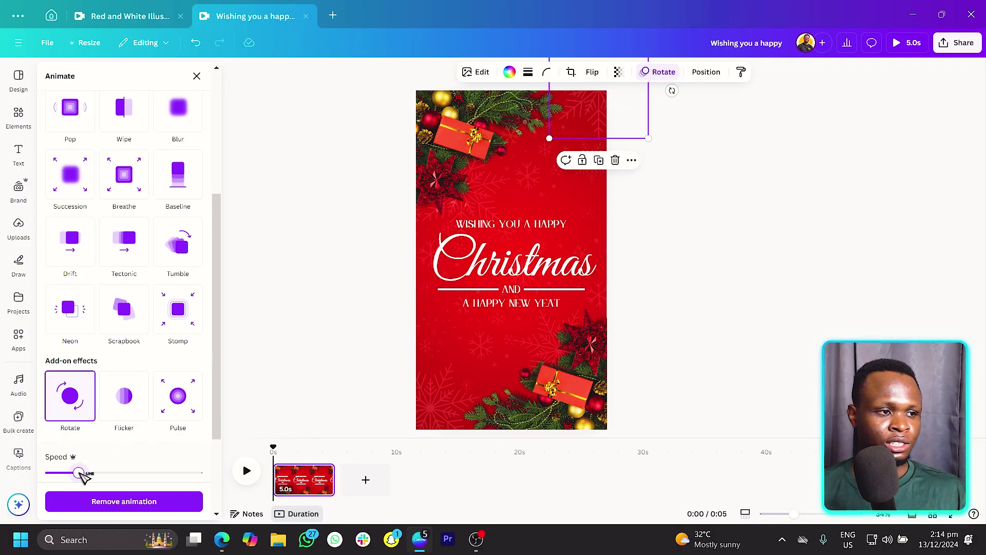
- Apply the Rotate effect to the large snowflake in the design's lower-left corner, turning counter-clockwise at a slightly higher speed
click(441, 393)
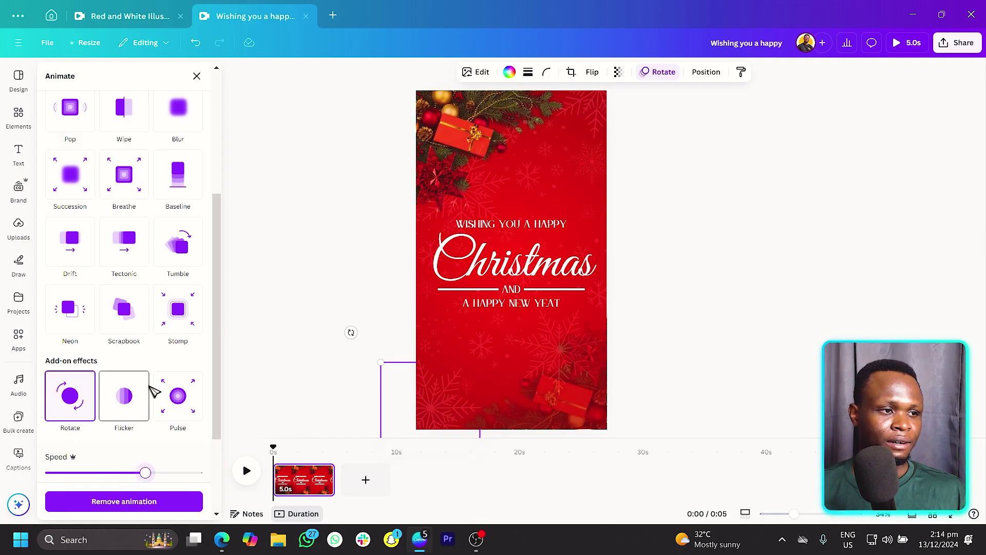
scroll(103, 401, down, 3)
click(108, 384)
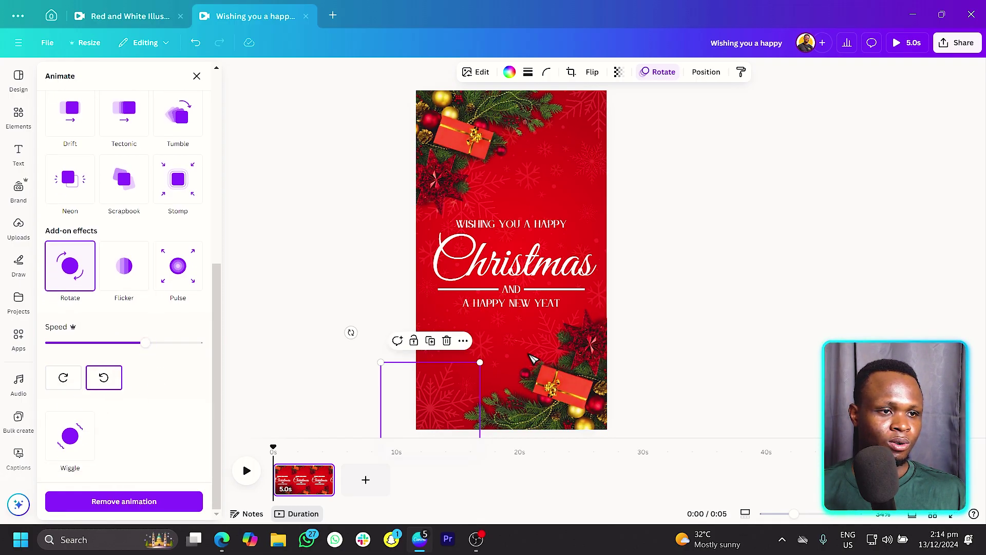
click(542, 335)
click(542, 335)
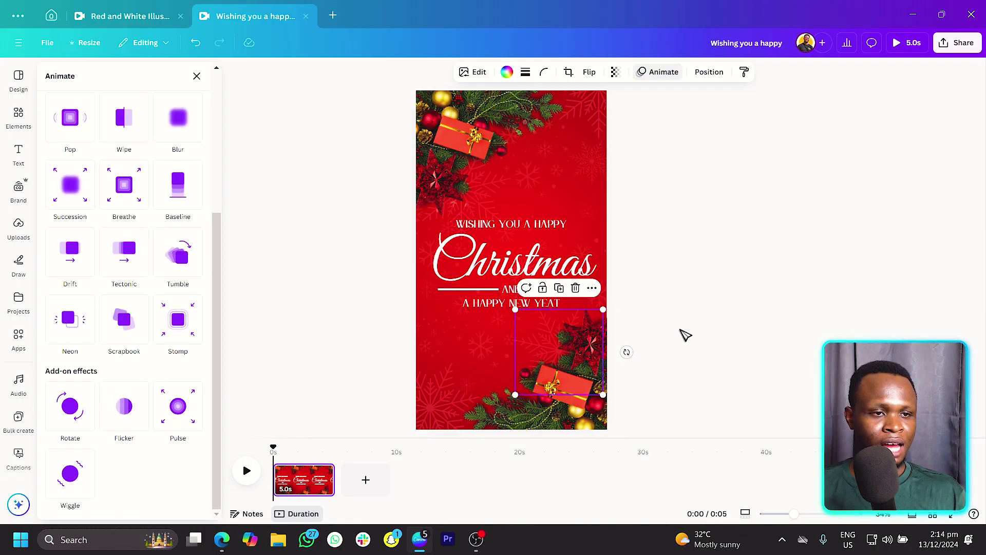
click(628, 353)
click(712, 327)
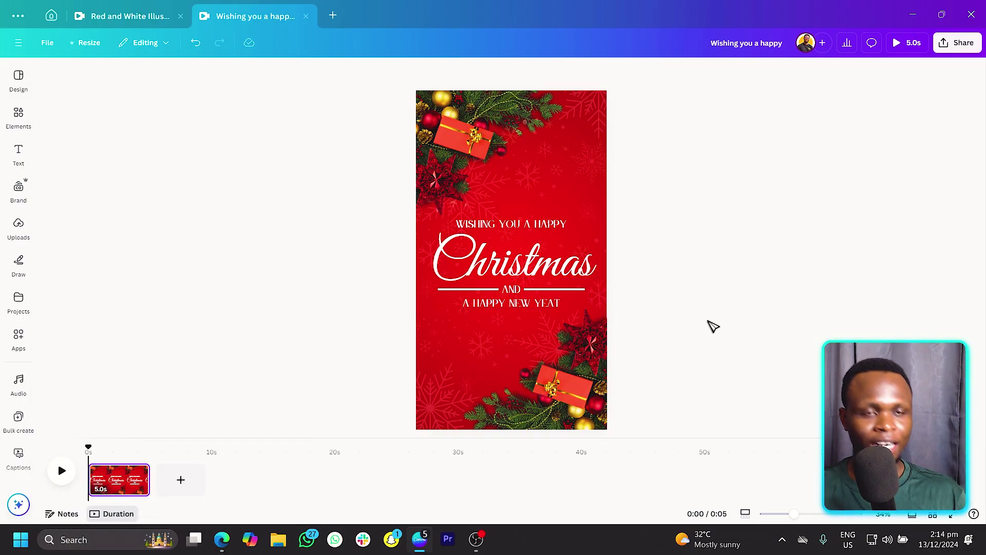
- Apply the Rotate effect at a very slow speed to the snowflake behind the lower-right gift decoration
ctrl+click(550, 351)
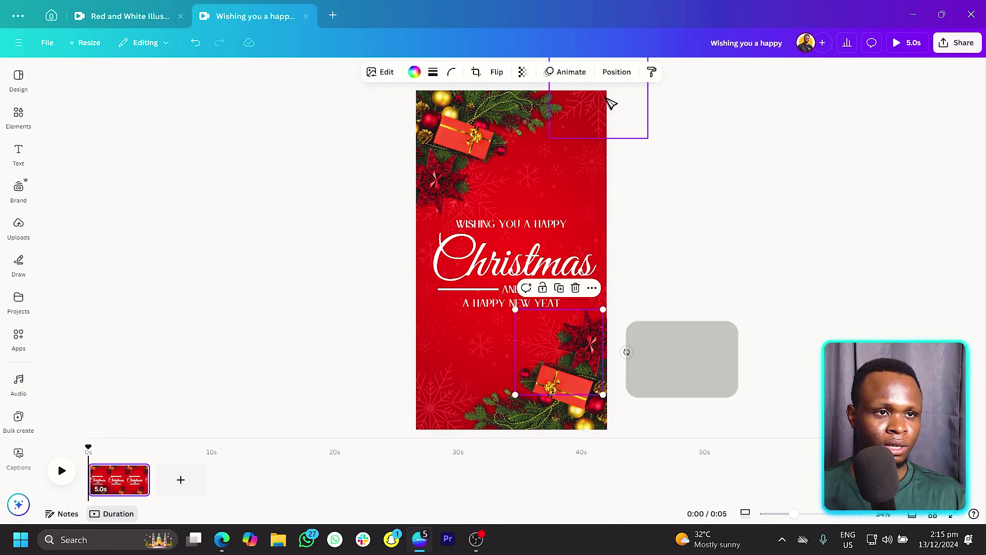
click(571, 72)
scroll(155, 334, down, 2)
scroll(146, 366, down, 3)
click(76, 417)
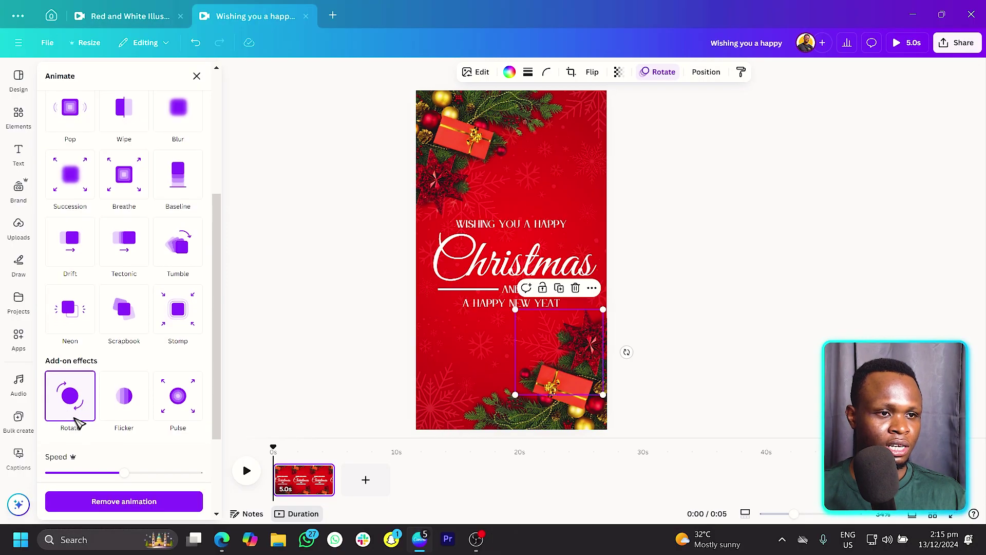
drag(121, 473, 55, 473)
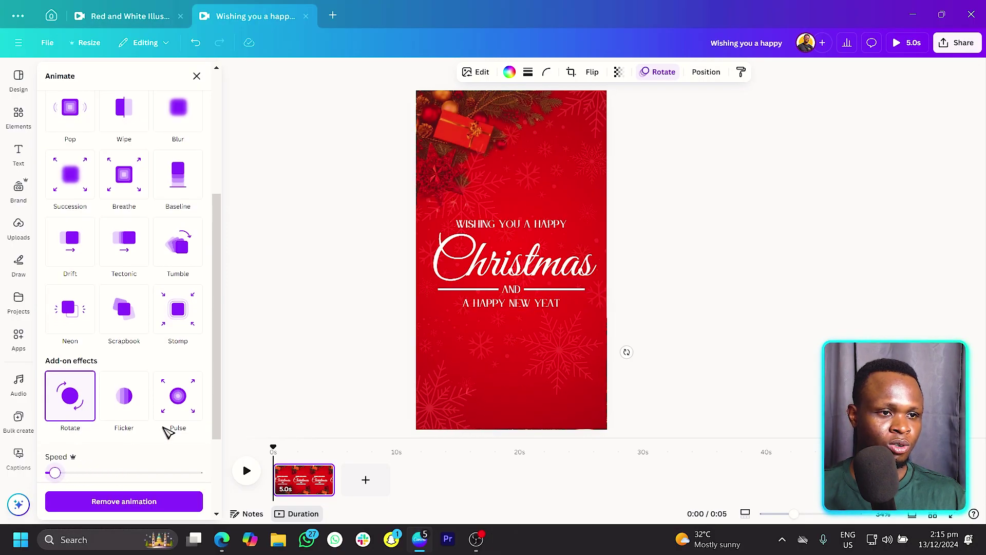
- Apply the Rotate effect at a reduced speed to the snowflake behind the upper-left gift and the smaller one near the design's right edge
click(440, 230)
click(69, 398)
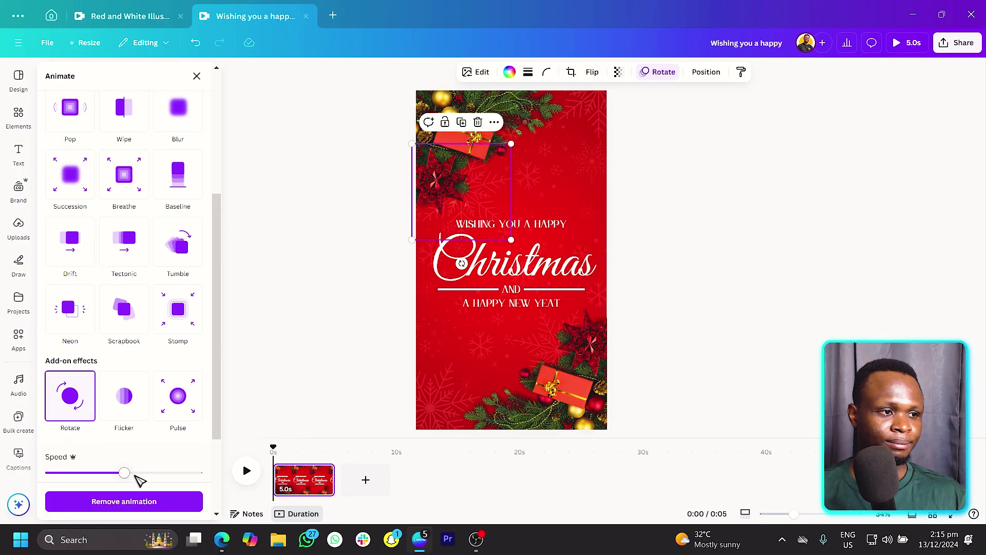
drag(124, 473, 82, 472)
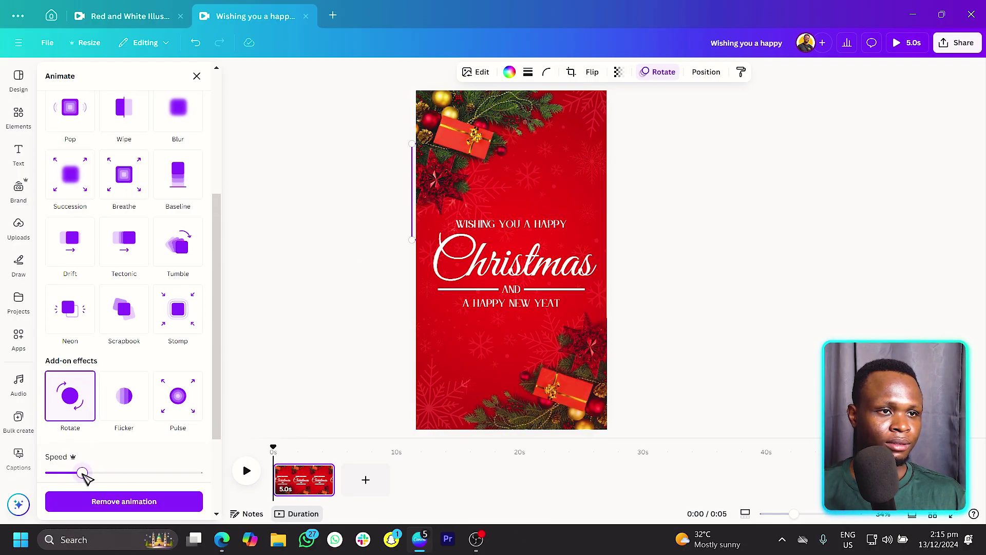
click(592, 170)
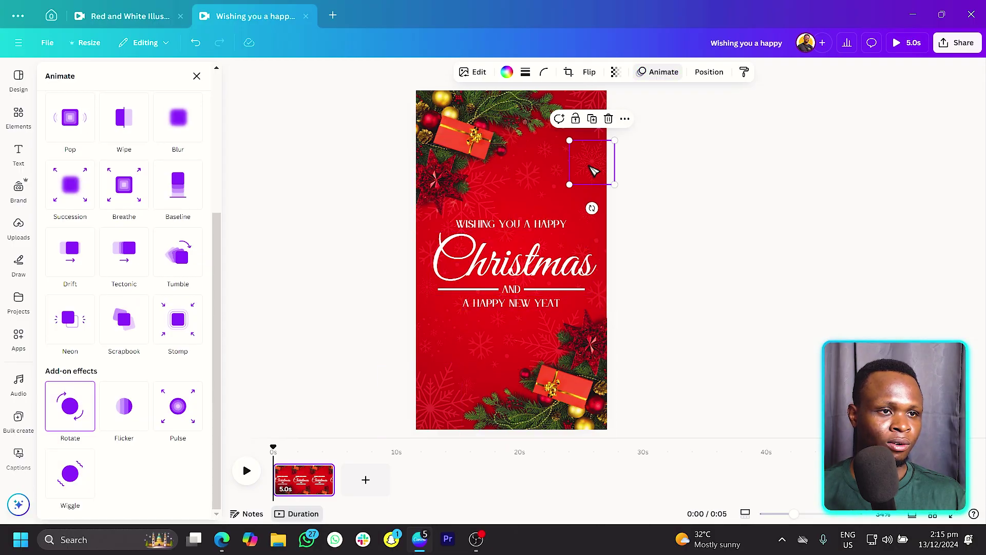
click(94, 429)
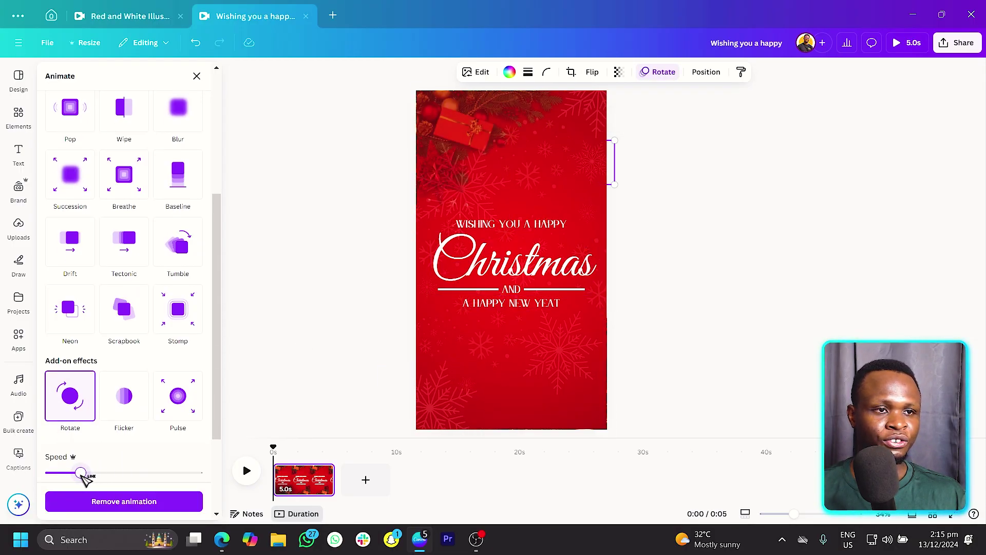
- Apply the Blur animation to the small snowflakes above "Wishing you a happy" and to those at the left edge below the greeting
click(533, 185)
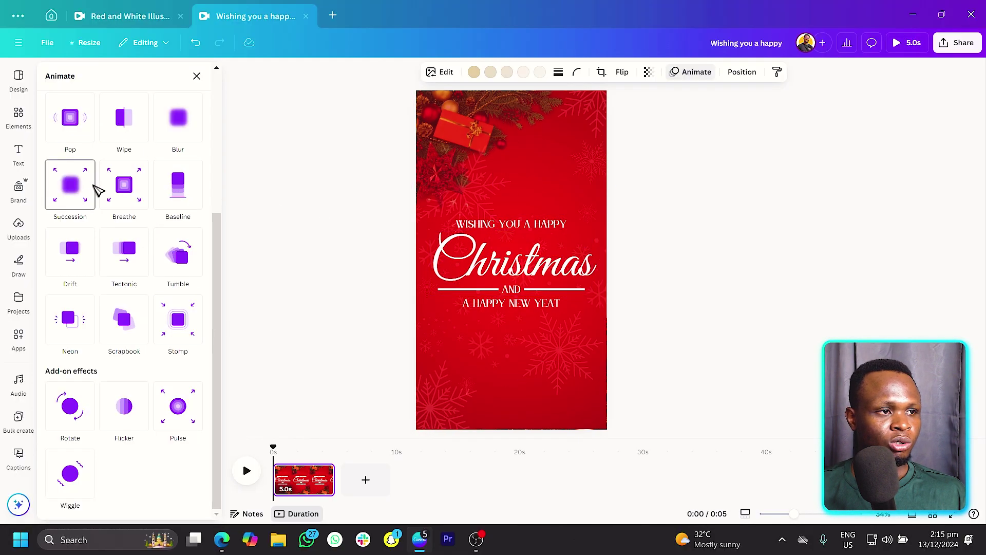
click(185, 126)
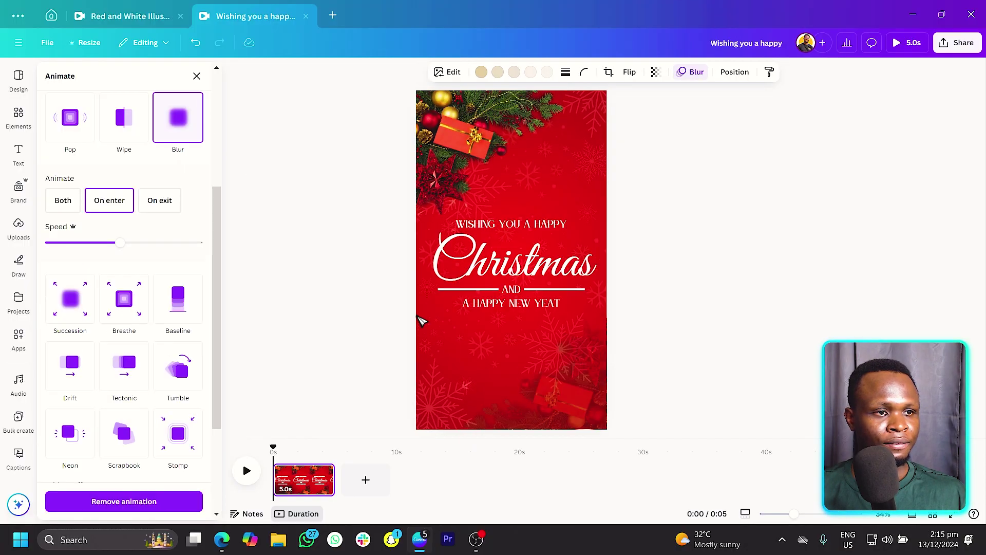
click(439, 328)
click(178, 117)
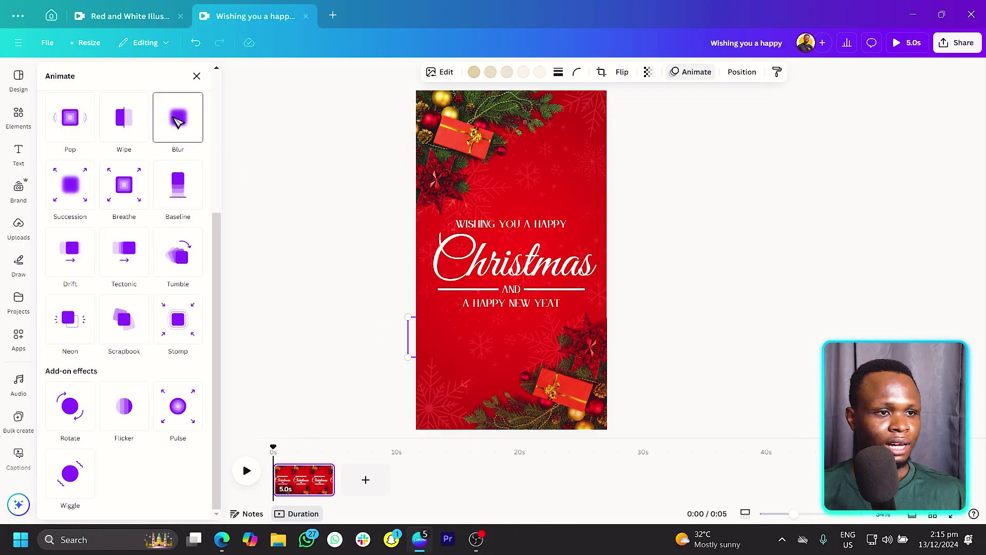
- Apply the Blur animation to the tiny snowflake beside "Wishing you a happy" and the snowflakes at the left edge near "Christmas"
click(596, 215)
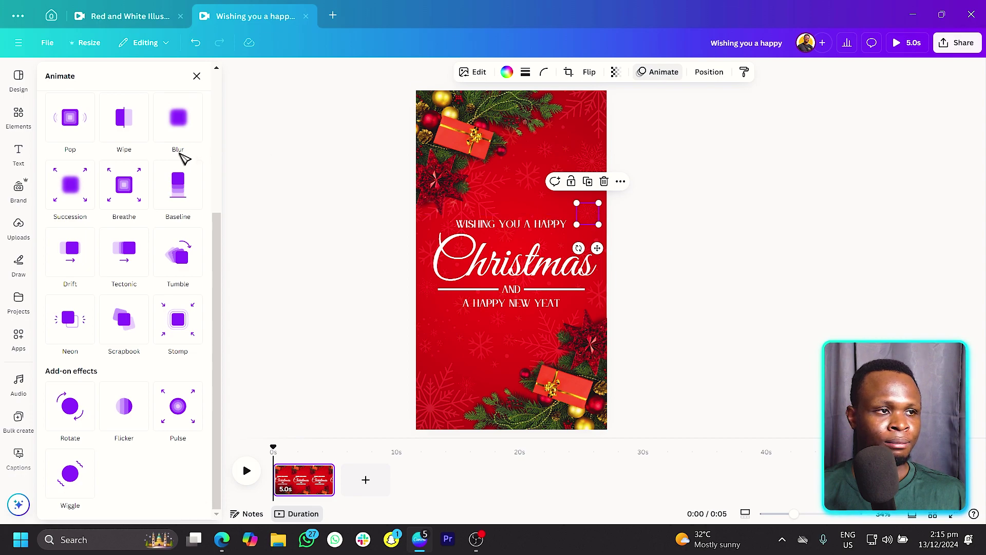
click(126, 119)
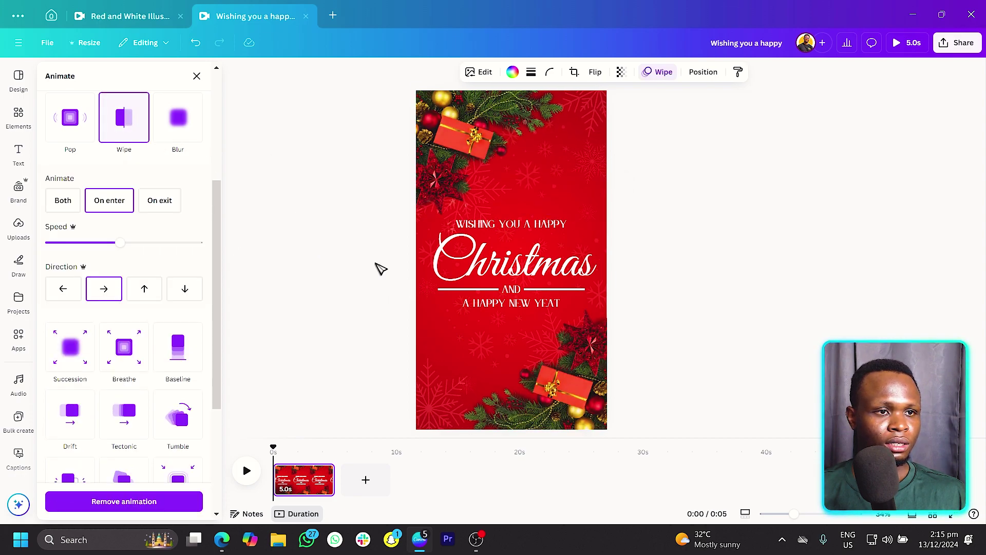
click(181, 123)
click(428, 264)
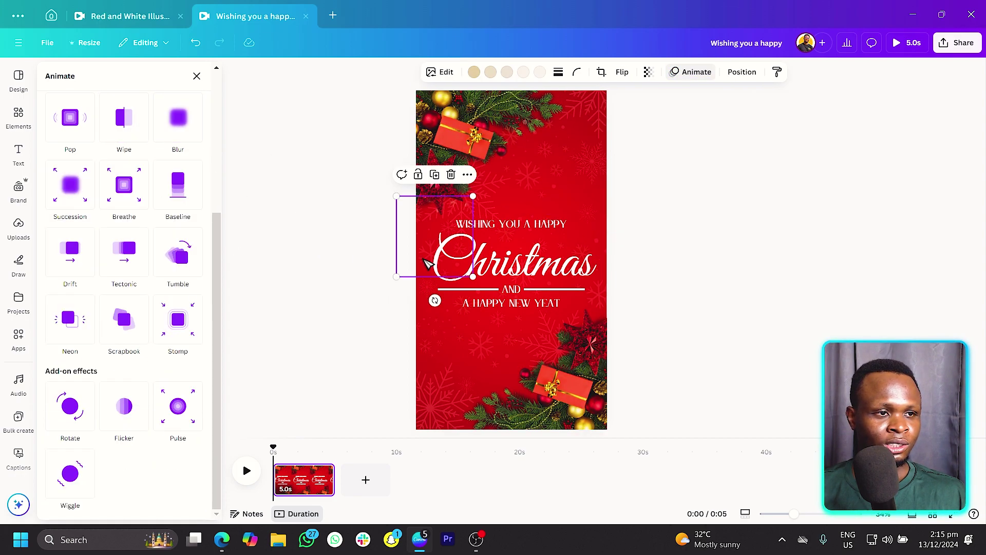
click(176, 126)
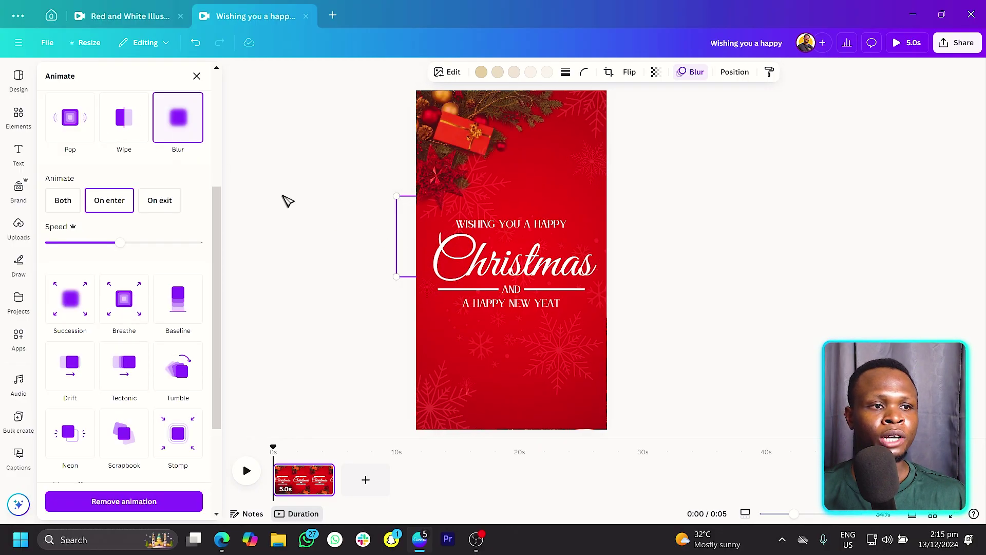
- Apply the Blur animation, on enter at a reduced speed, to the snowflakes just below "a happy new year"
click(484, 337)
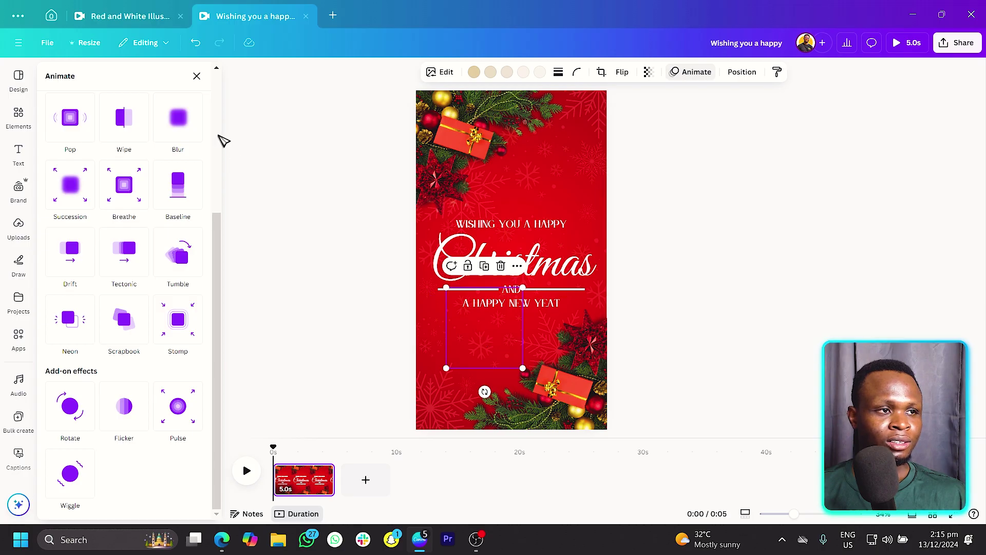
click(184, 124)
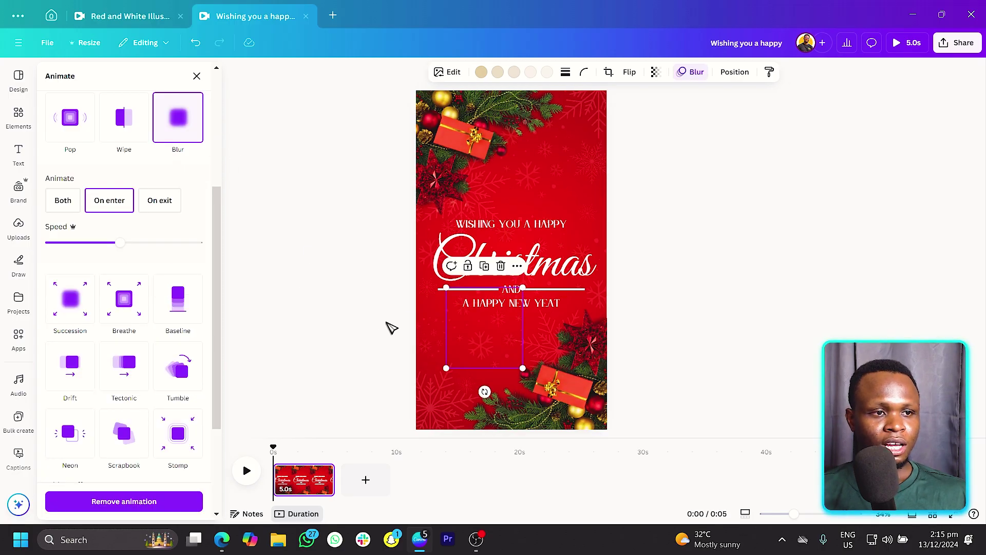
drag(87, 244, 68, 242)
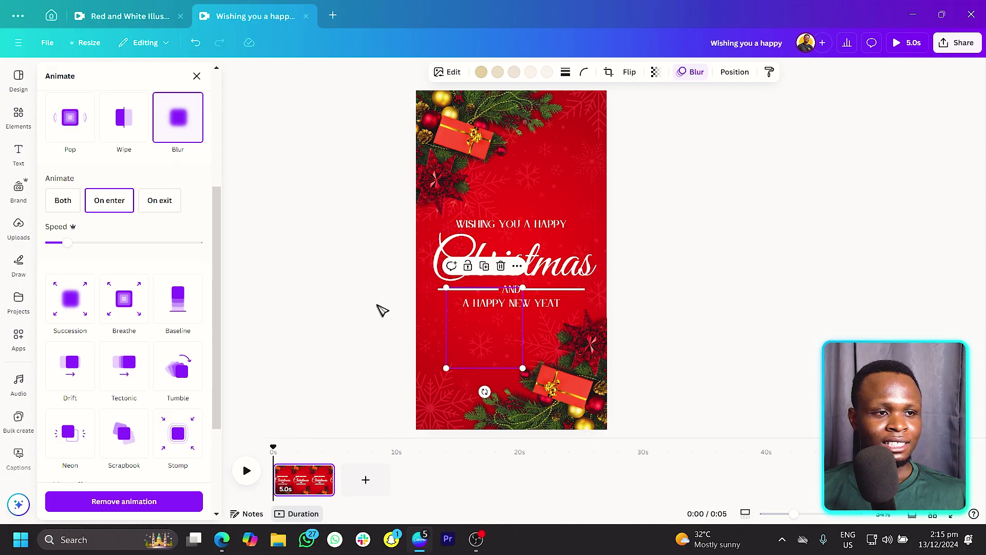
key(Escape)
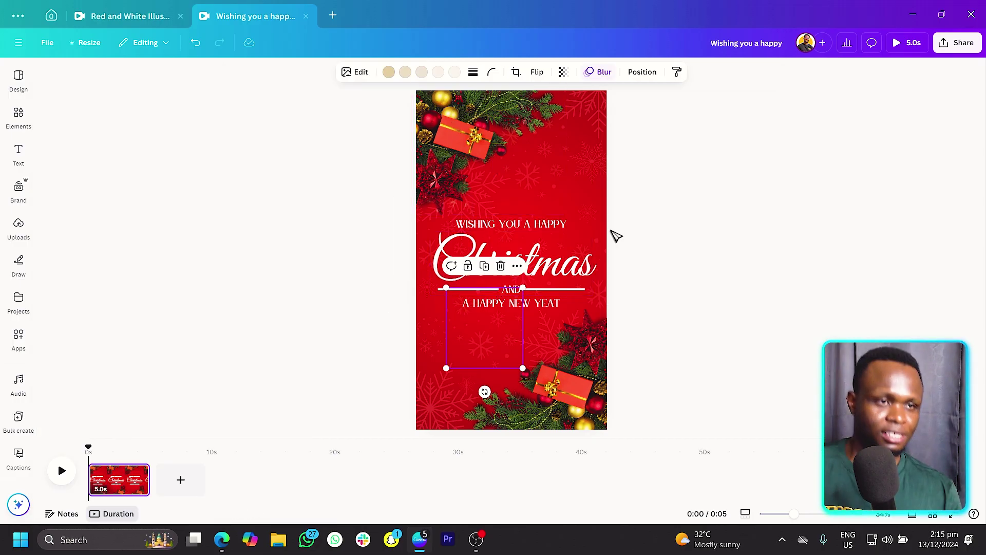
click(664, 225)
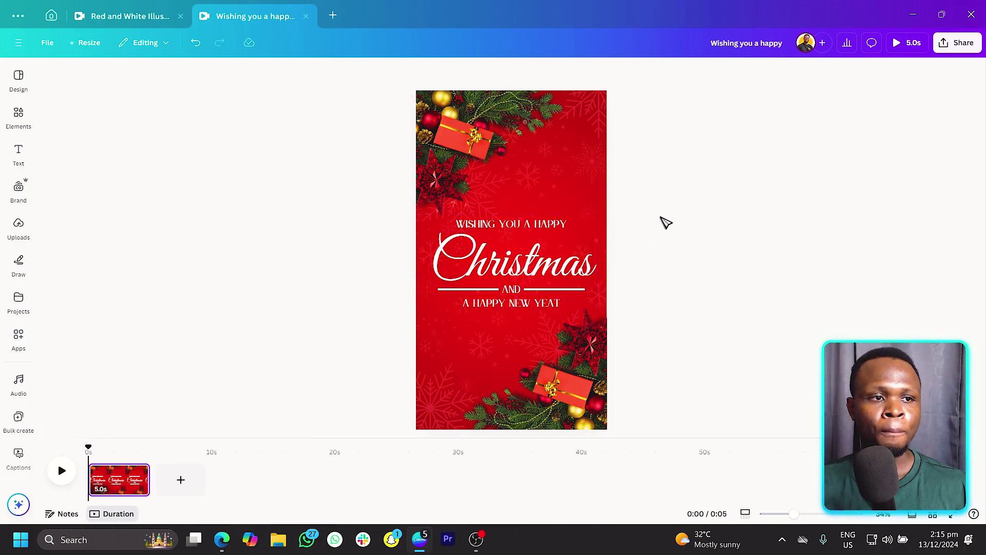
- Apply the Ascend text animation to "Wishing you a happy", on enter, word by word in an upward direction
click(531, 231)
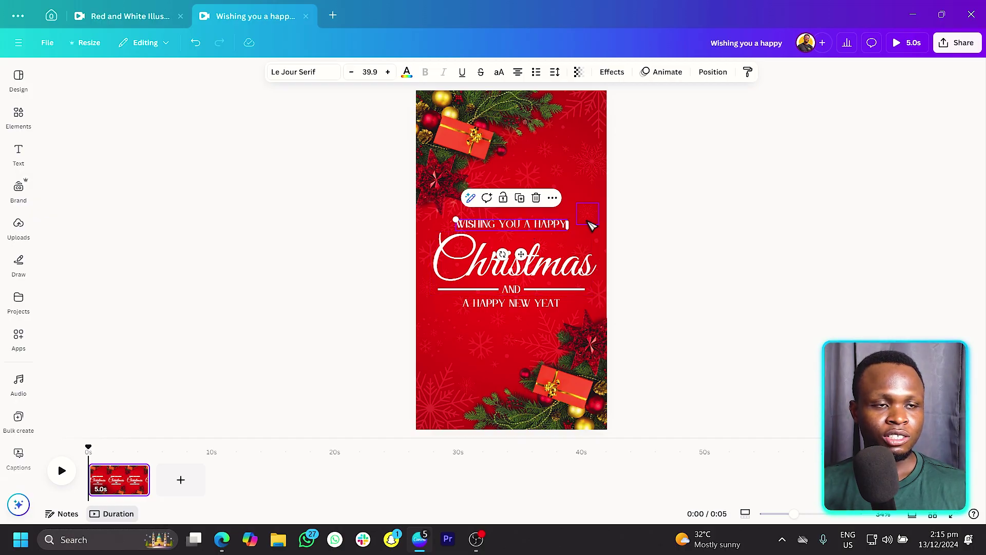
click(670, 73)
scroll(119, 290, down, 3)
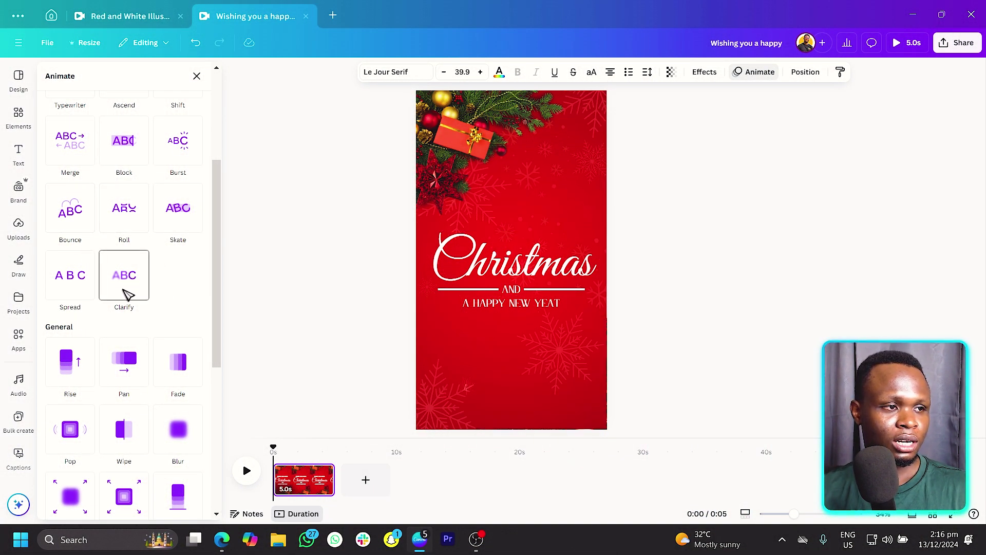
scroll(129, 277, up, 1)
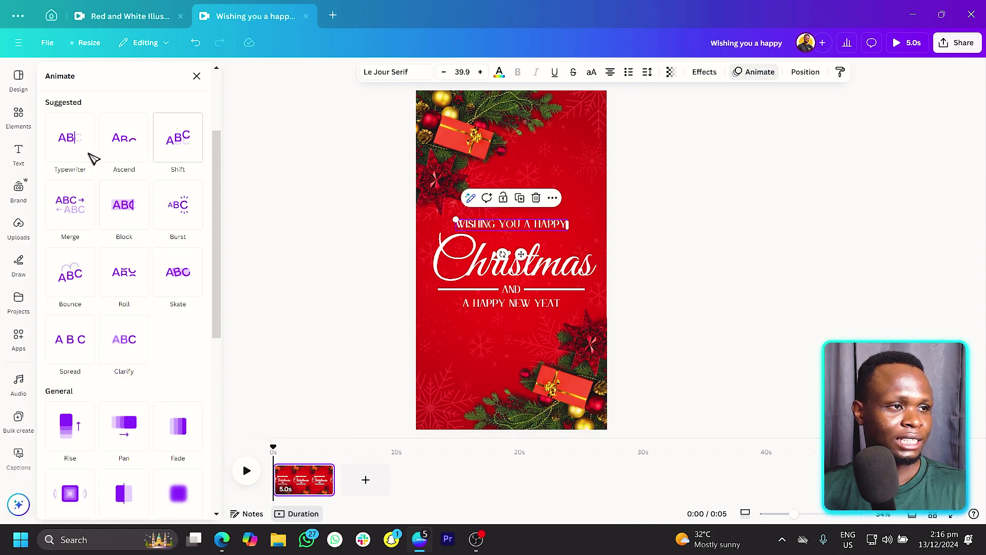
click(129, 147)
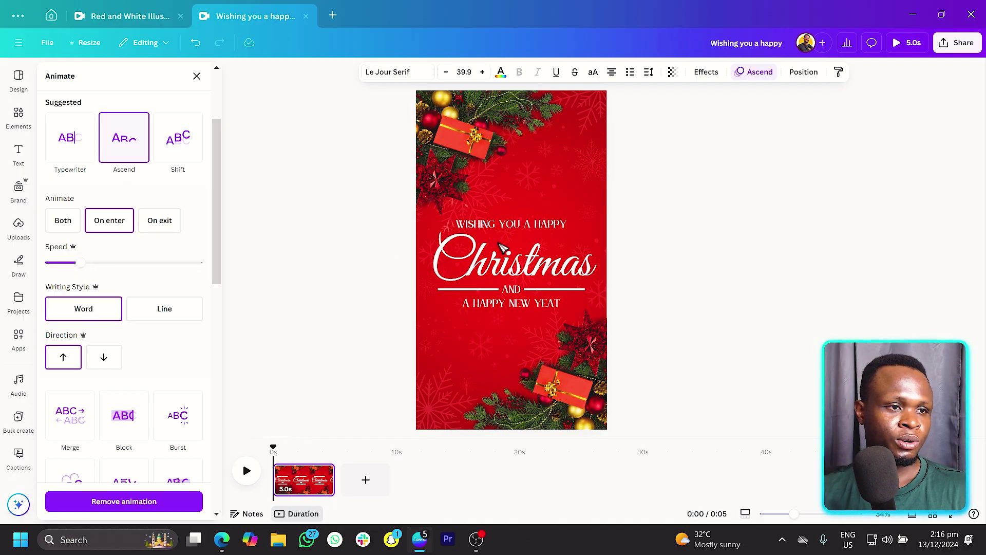
- Apply the Clarify text animation to "Christmas", on enter, at a slightly reduced speed
click(479, 269)
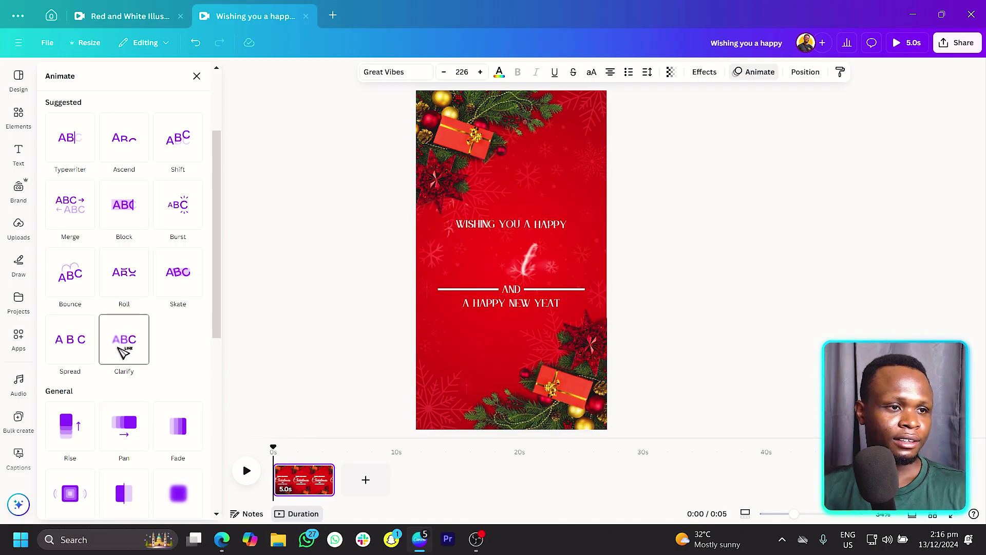
click(123, 352)
drag(104, 424, 86, 425)
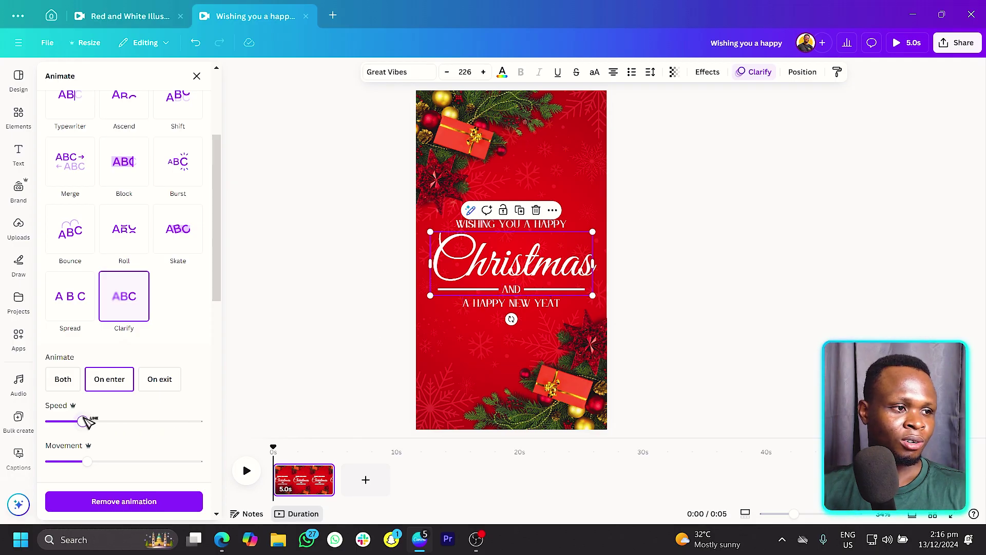
drag(107, 418, 110, 419)
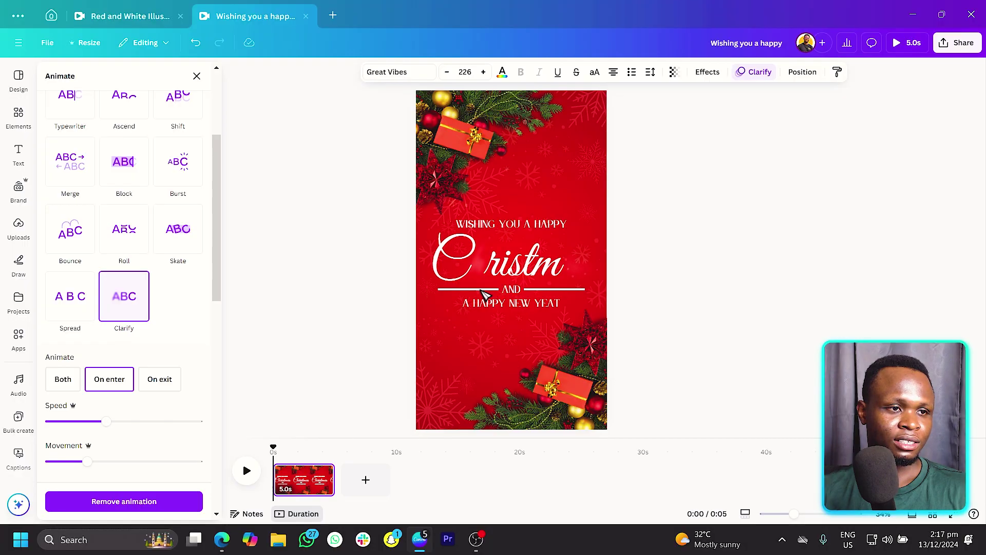
- Apply the Wipe animation to the line before "And", on enter, in the rightward direction at a slightly reduced speed
click(483, 291)
scroll(125, 180, up, 2)
click(126, 186)
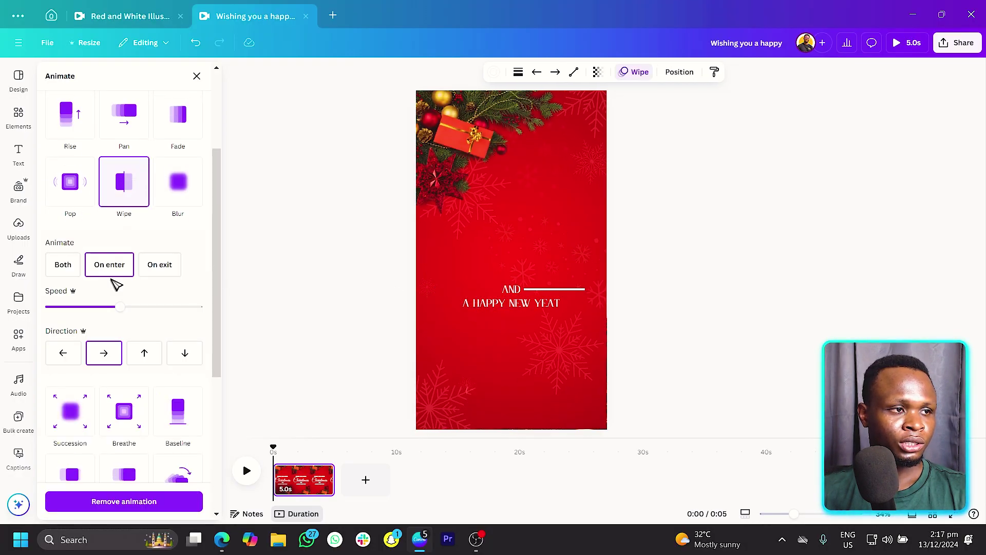
drag(121, 307, 98, 311)
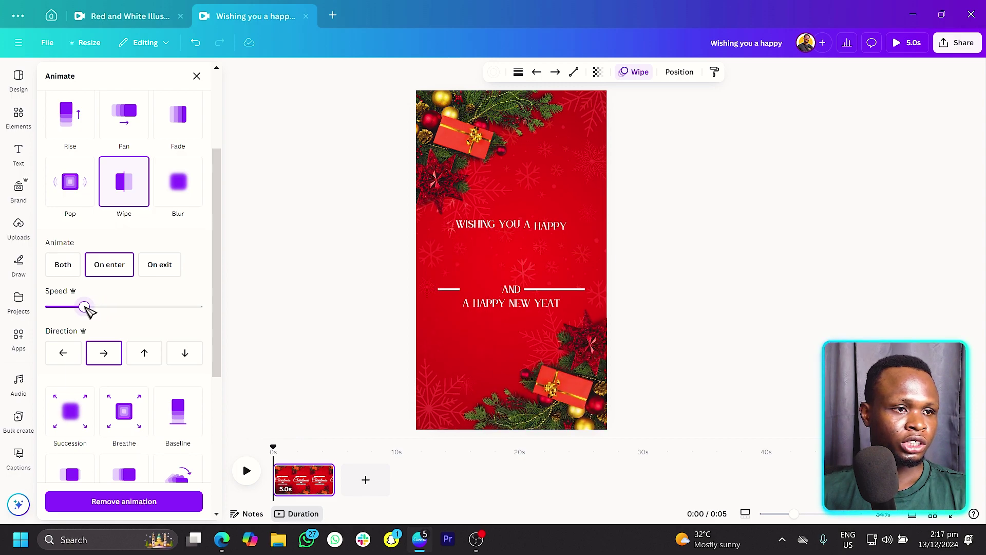
drag(91, 307, 110, 307)
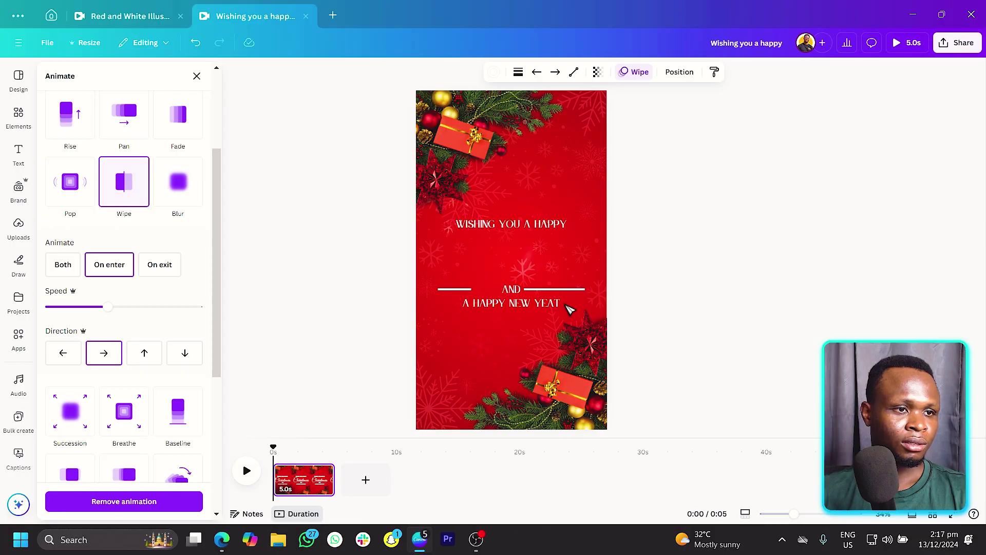
- Apply the Wipe animation to the line after "And", on enter, in the leftward direction at a slightly reduced speed
click(567, 294)
click(566, 294)
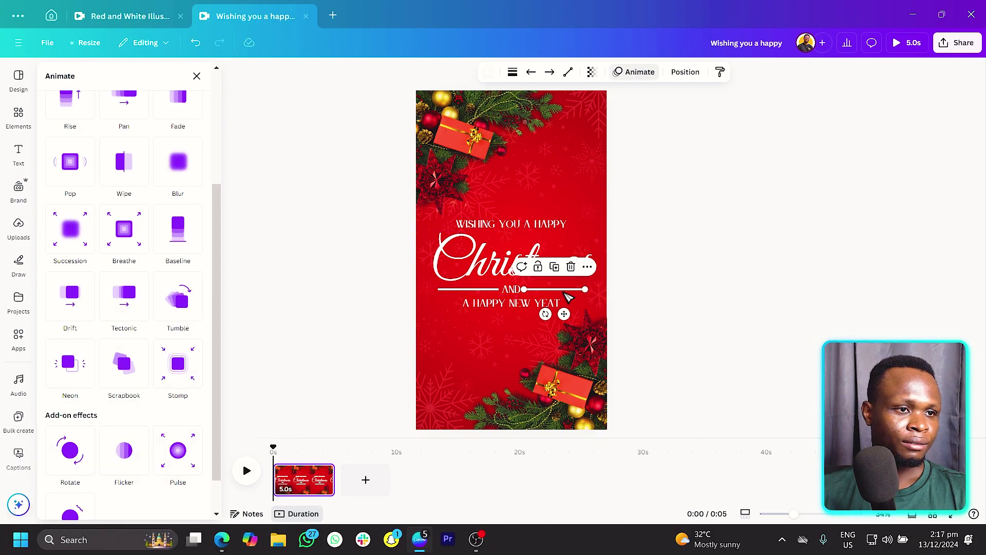
click(125, 161)
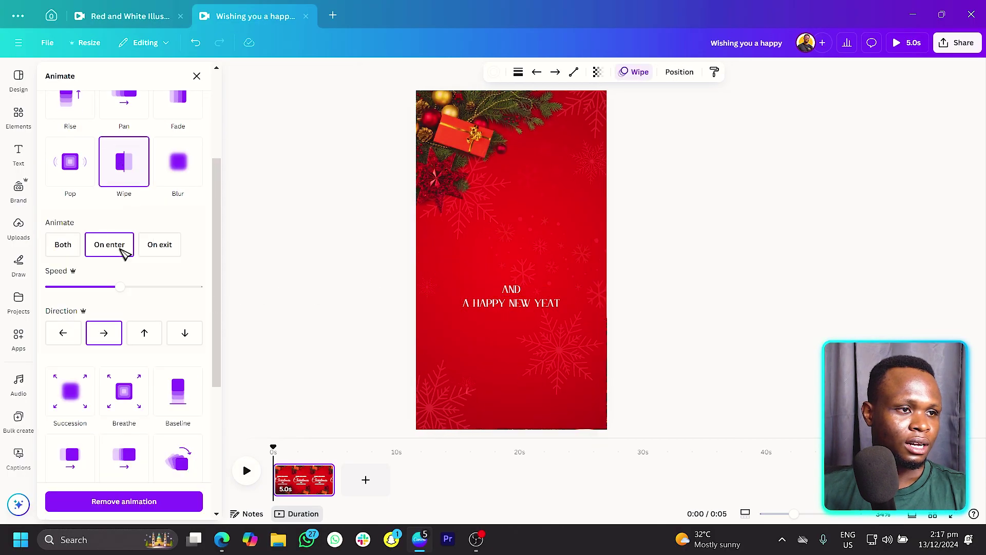
click(69, 339)
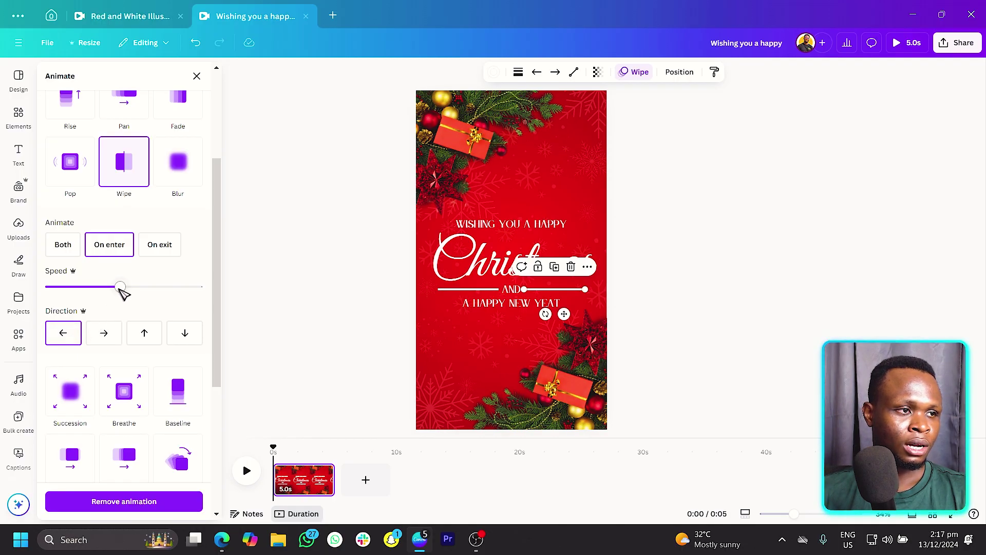
drag(112, 288, 104, 288)
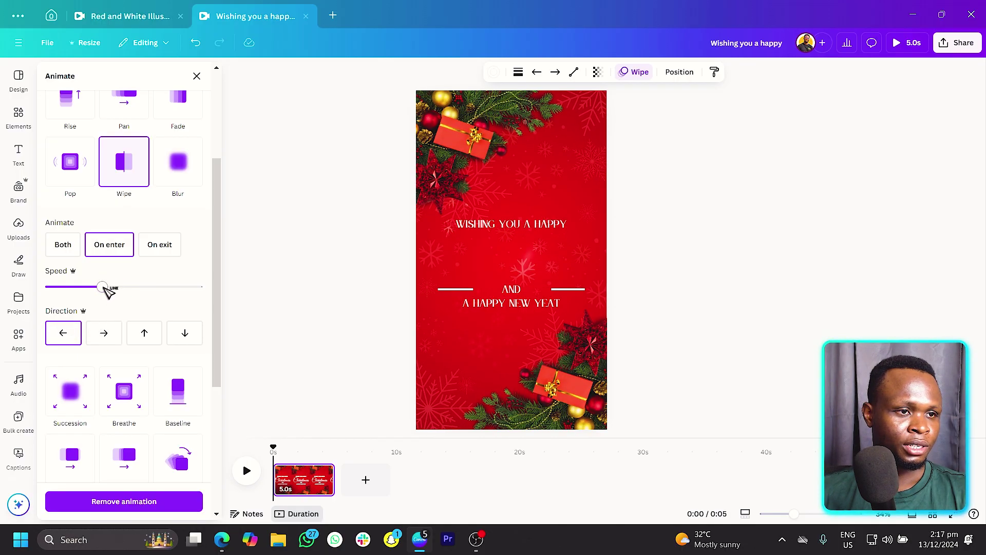
- Apply the Ascend animation, on enter, word by word upward, to "And" and "a happy new yeat", and preview the video full screen
click(515, 290)
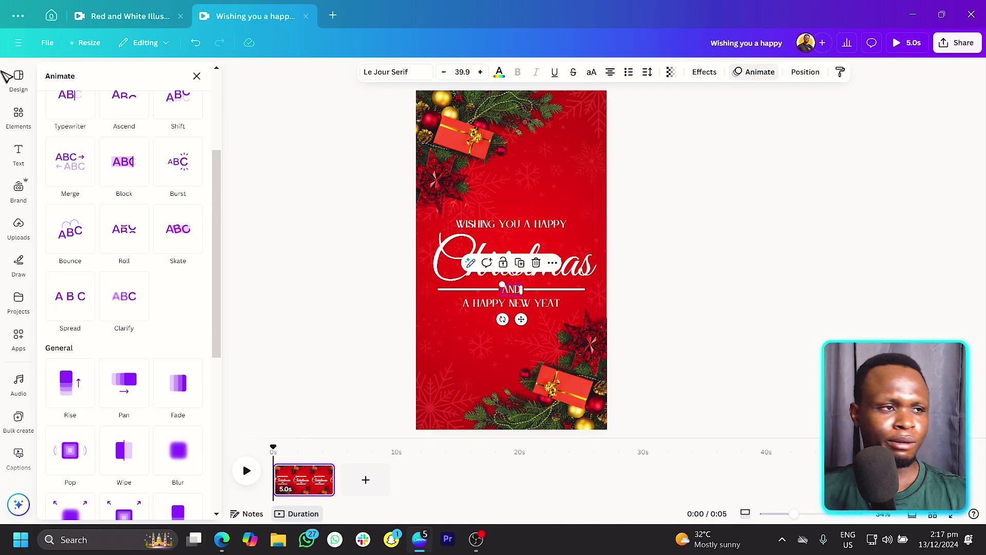
scroll(110, 180, up, 2)
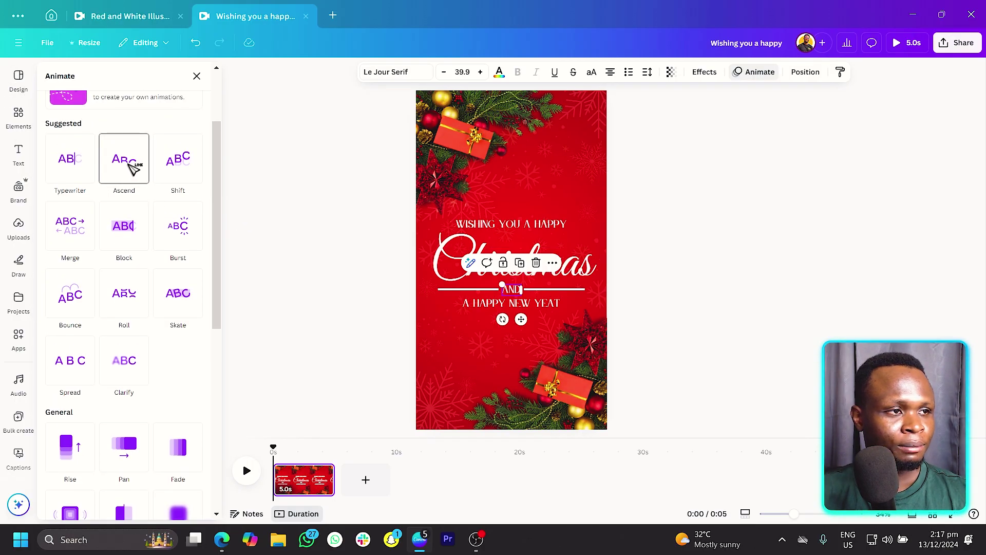
click(133, 168)
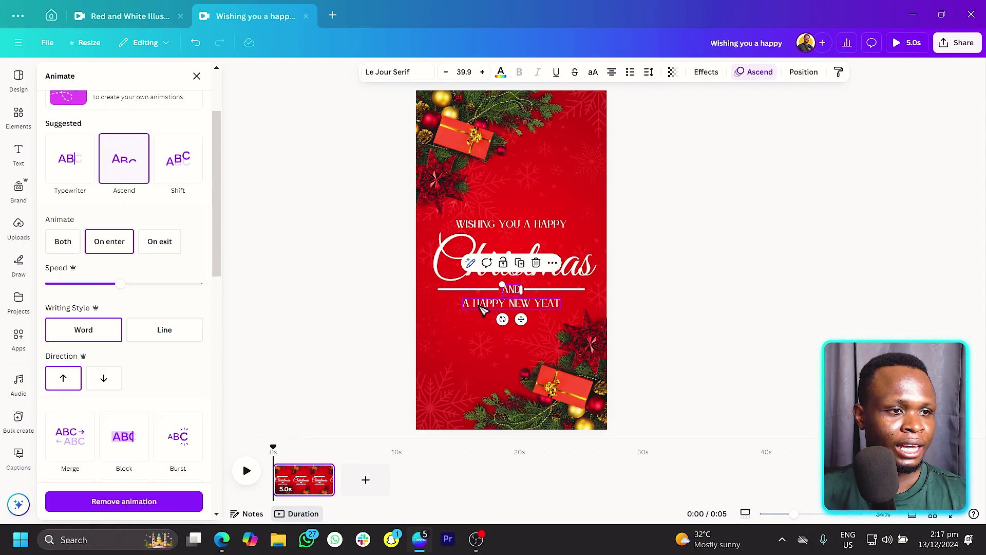
key(ctrl+z)
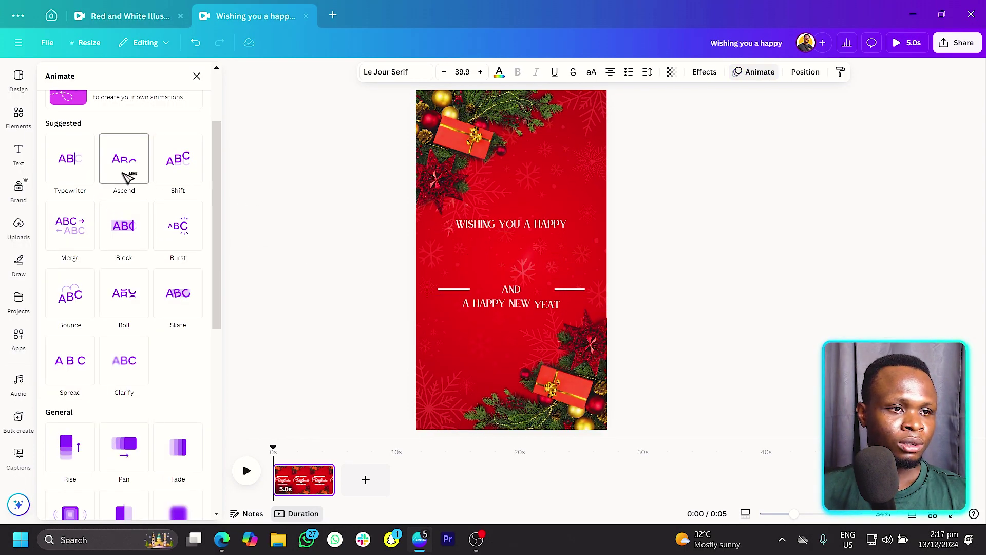
click(127, 177)
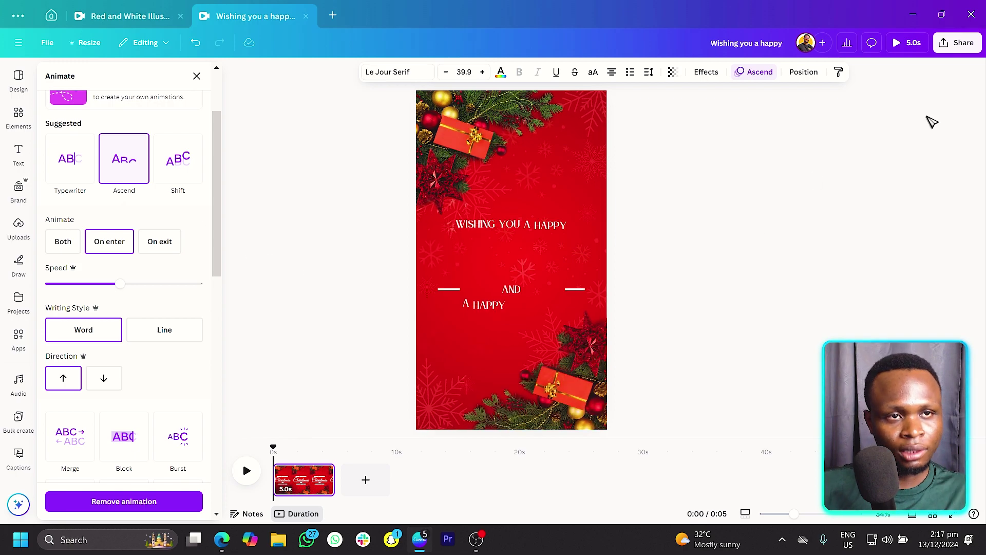
click(894, 44)
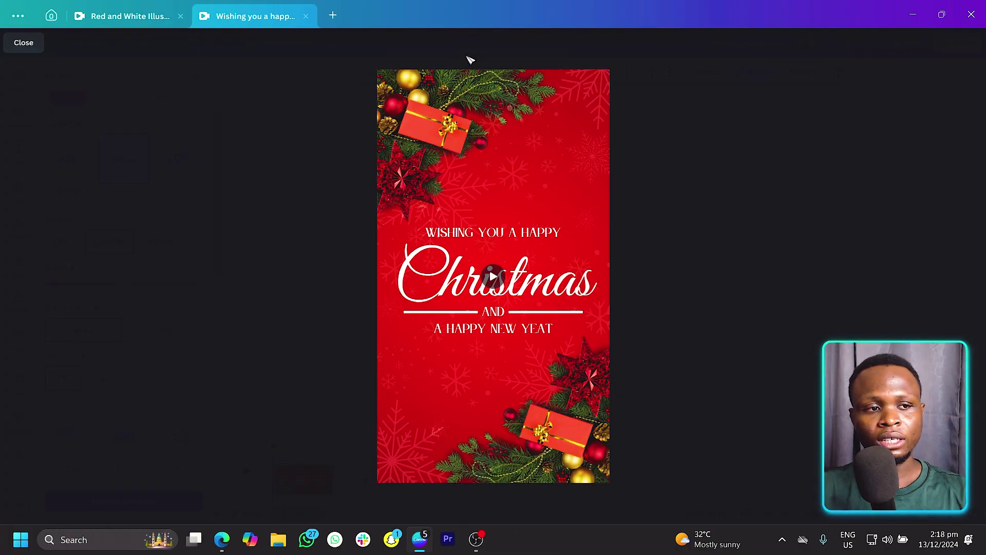
key(Escape)
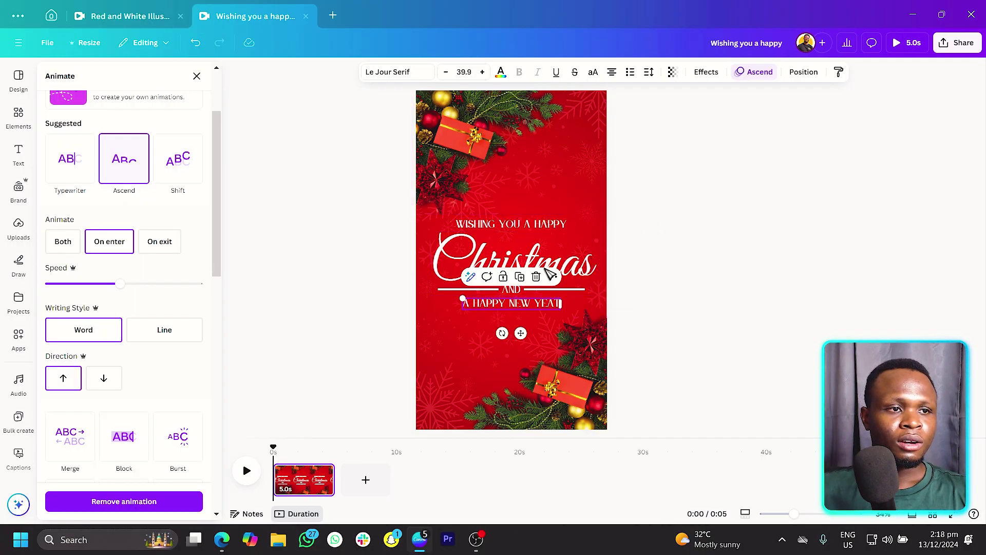
- Show the element timing of all greeting texts and lines together and enlarge the timeline scale
click(545, 227)
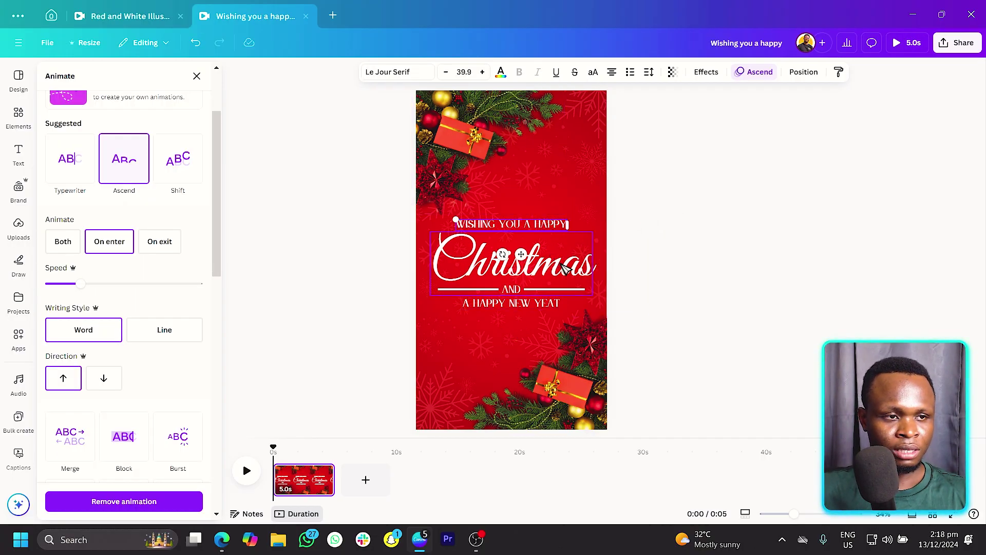
shift+click(500, 264)
right_click(501, 264)
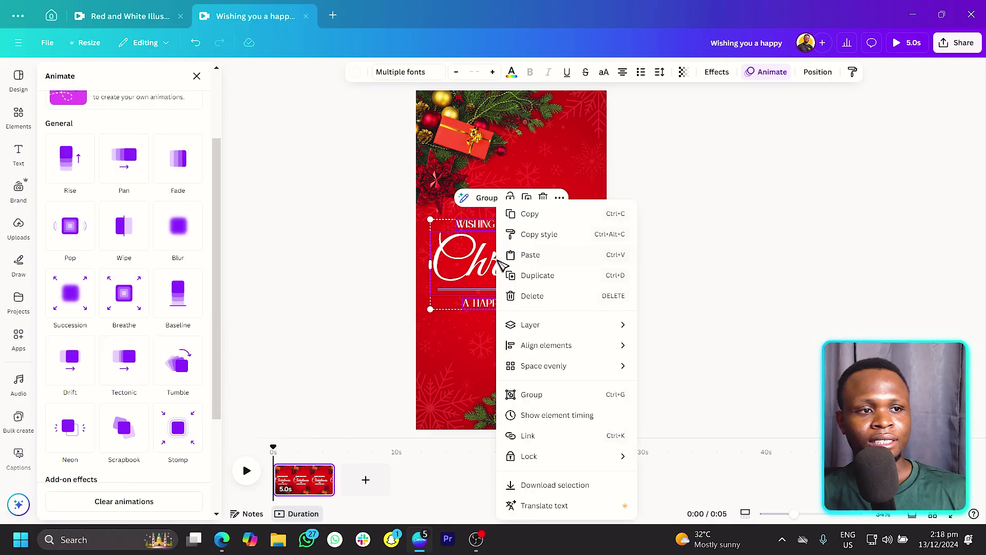
mouse_move(566, 350)
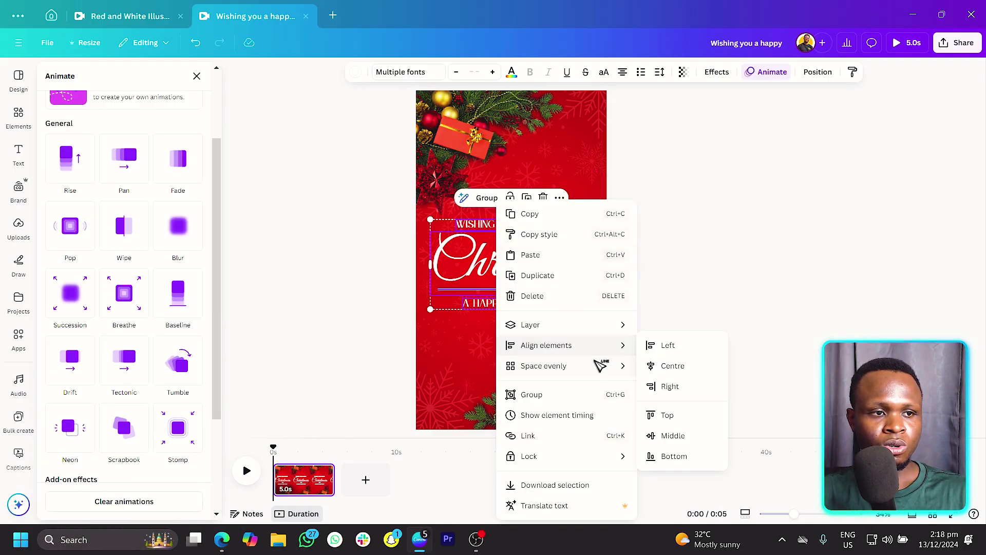
click(565, 416)
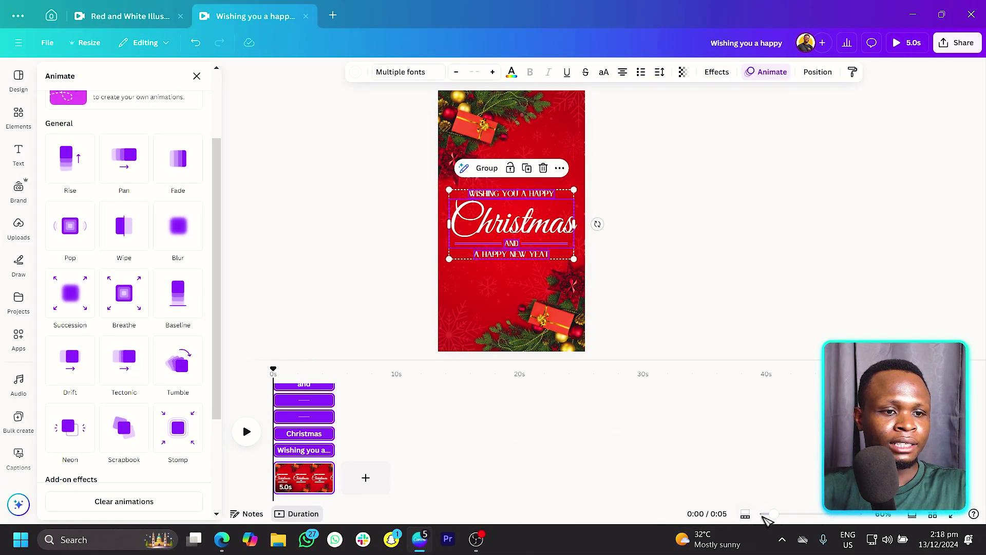
drag(774, 516, 835, 514)
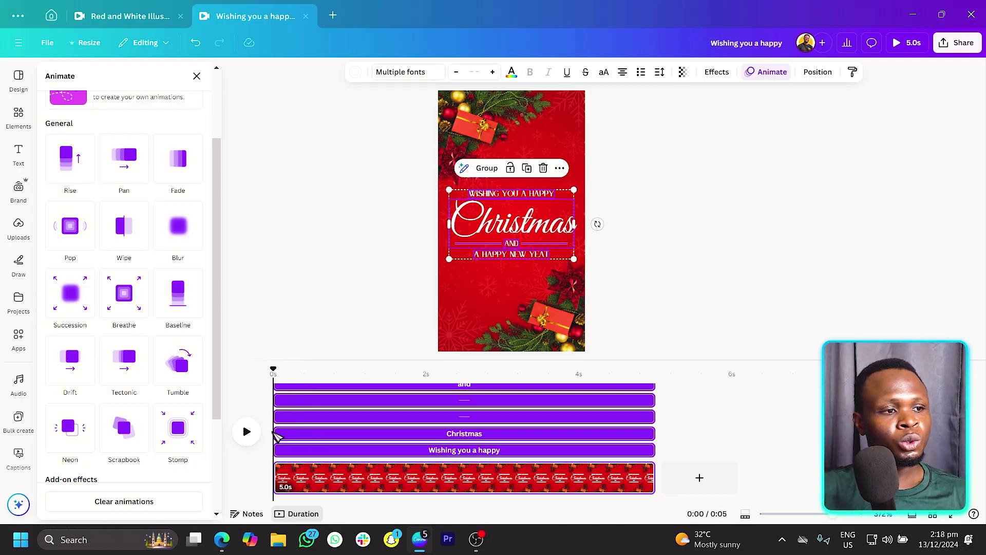
- Delay the start of "Christmas" to about 1 second and trim the starts of both divider lines to a 3.5 s duration
drag(281, 433, 354, 432)
click(281, 415)
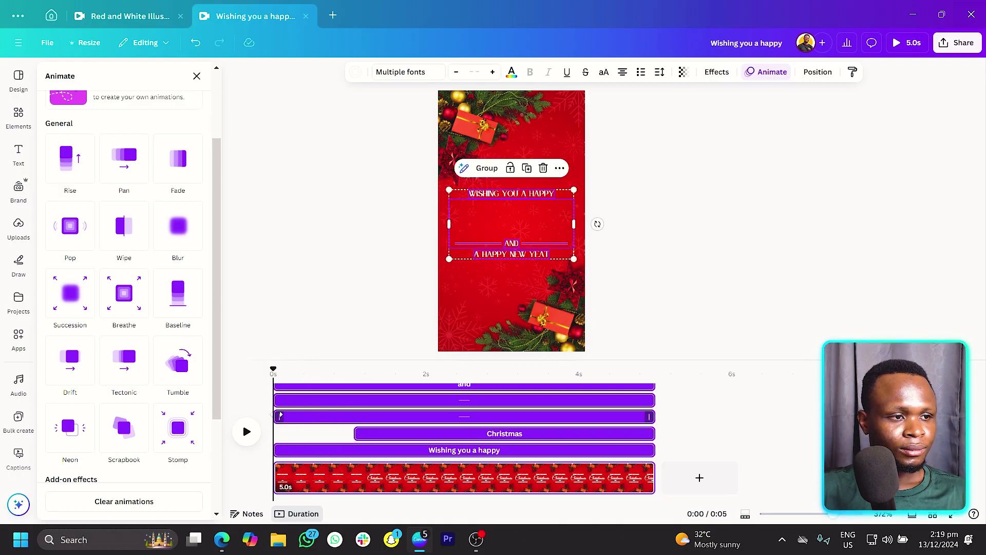
drag(280, 416, 411, 416)
drag(277, 400, 391, 411)
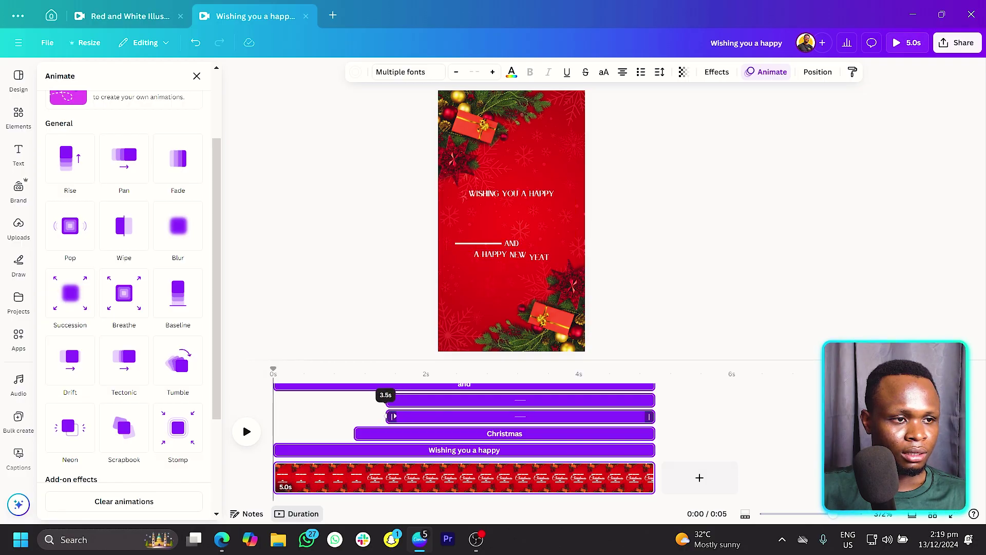
- Trim the start of "and" to a 3.2 s duration and that of "a happy new yeat" to 2.6 s
click(301, 386)
drag(279, 390, 412, 392)
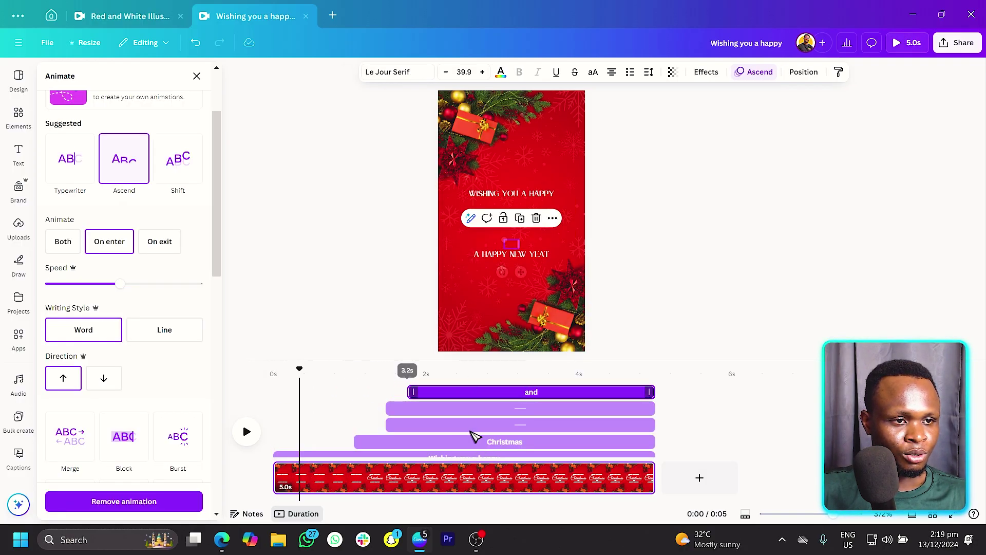
scroll(485, 419, up, 1)
drag(271, 388, 458, 415)
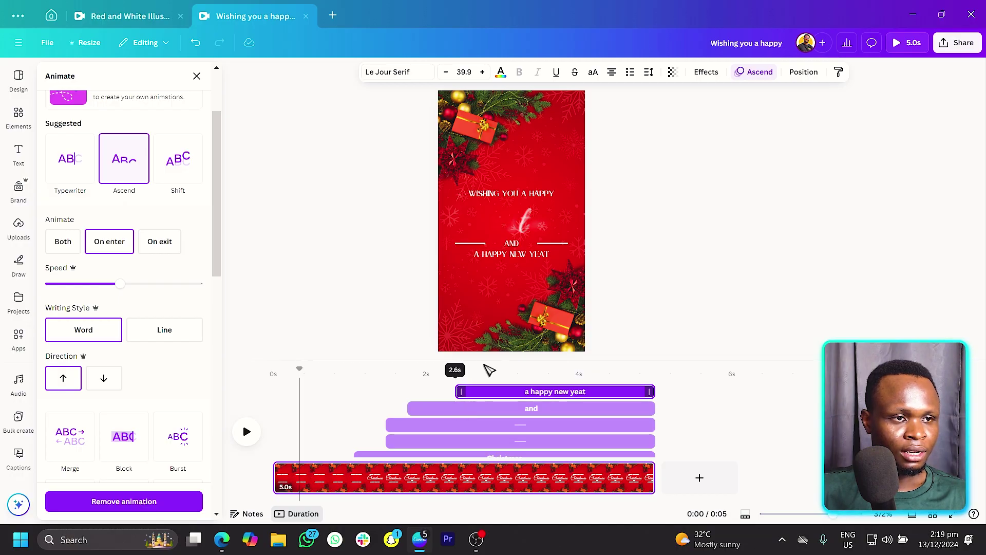
drag(489, 370, 489, 369)
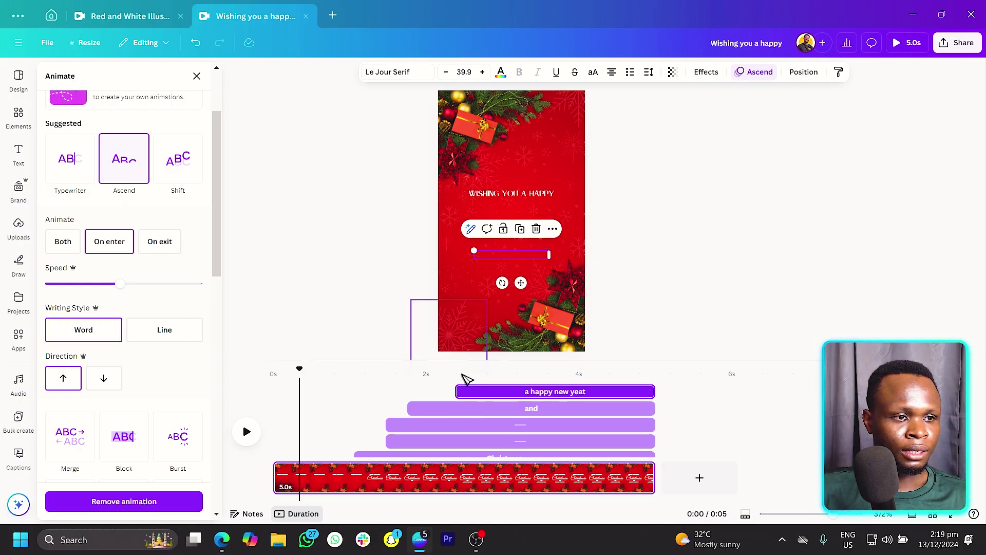
- Raise the speed of the Clarify animation on "Christmas" to nearly its maximum and close the animation settings
scroll(443, 435, down, 1)
click(440, 436)
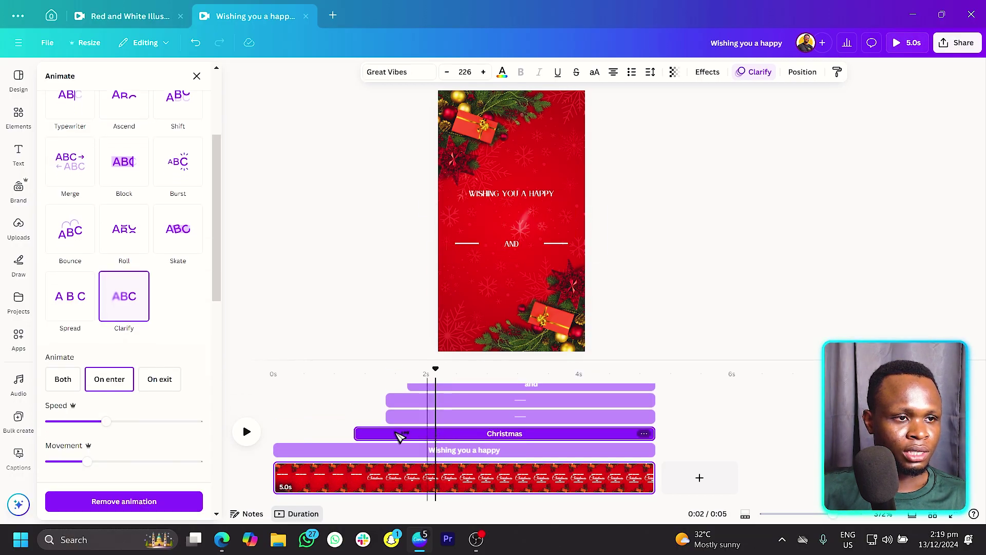
drag(107, 423, 149, 422)
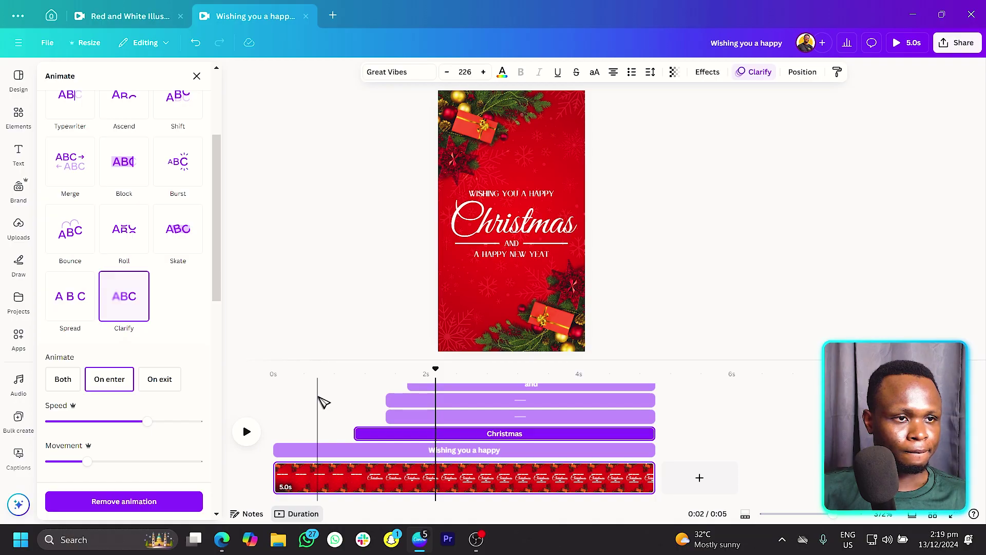
drag(148, 421, 186, 426)
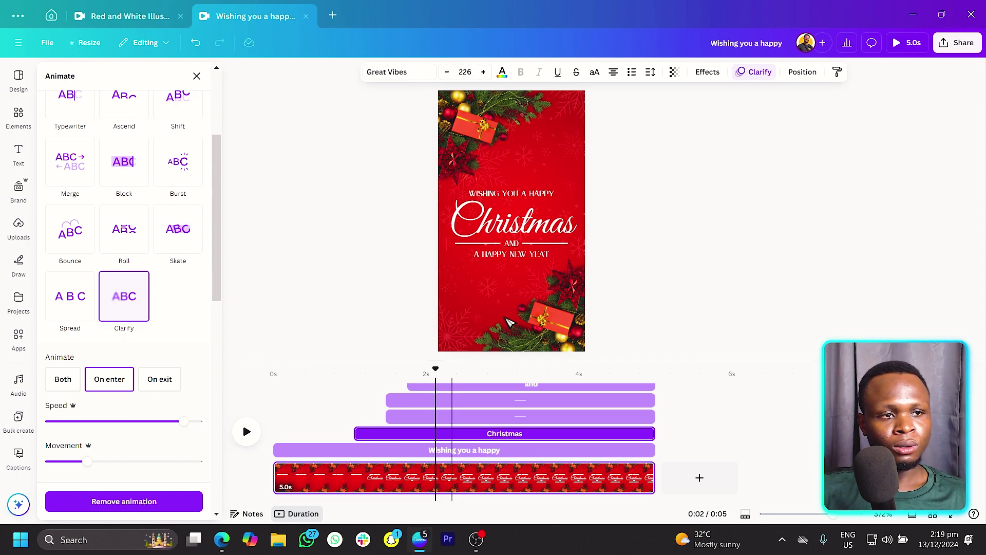
key(Escape)
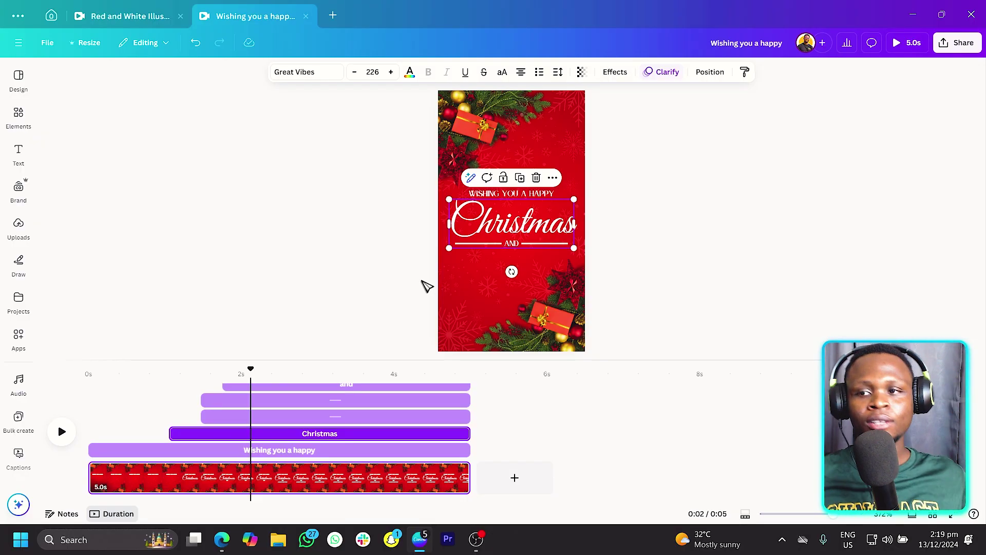
- Search the audio library for "christmas"
key(ctrl+minus)
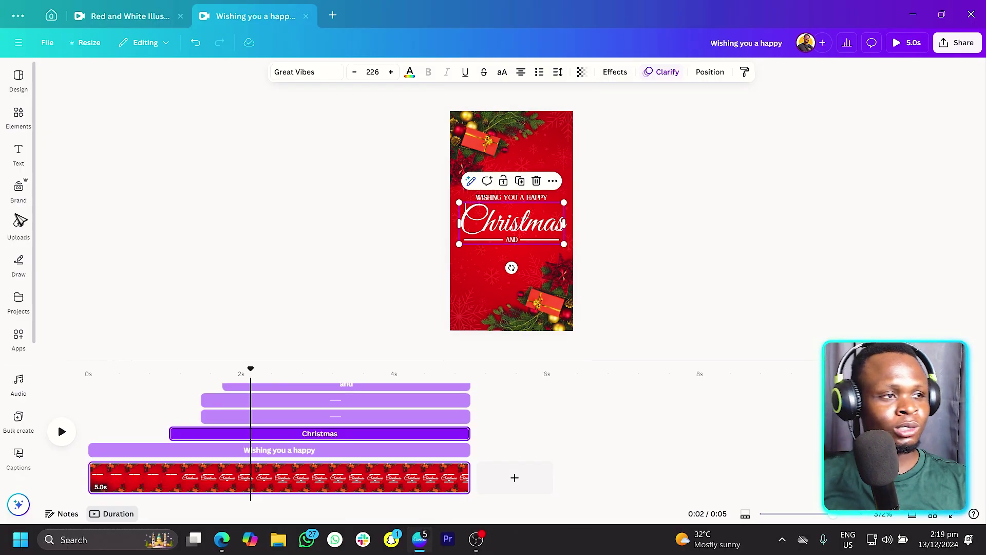
click(30, 125)
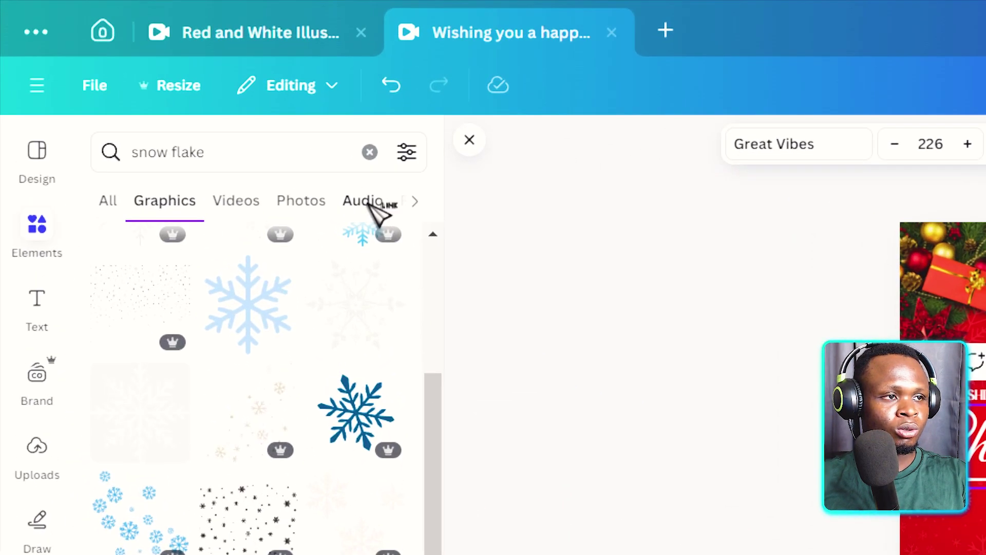
click(363, 200)
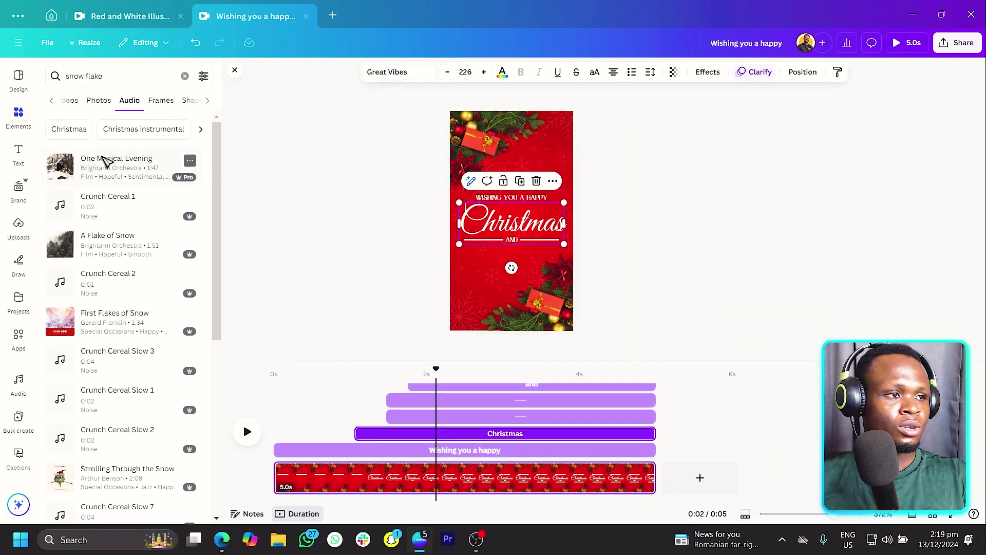
click(96, 76)
key(Return)
key(ctrl+a)
text(c)
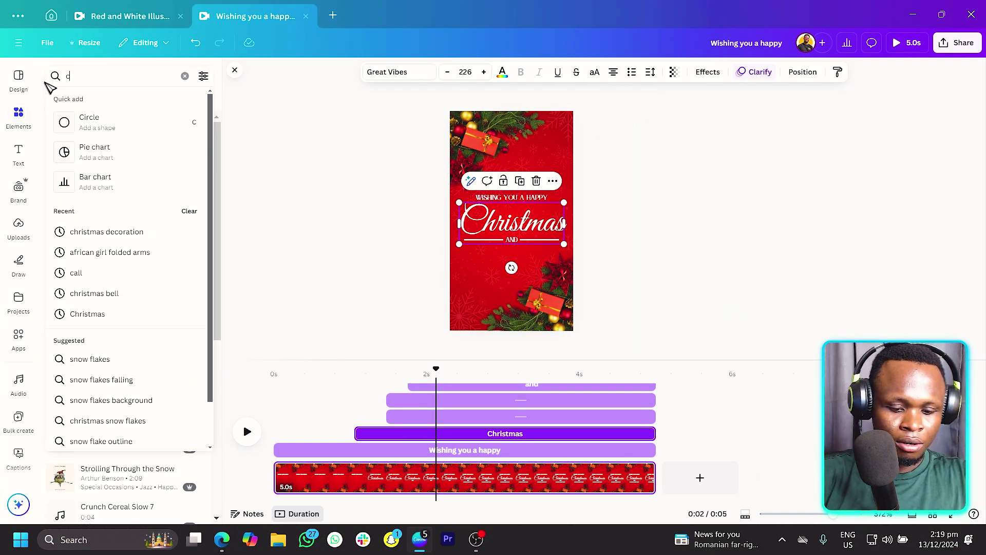
text(hristmas)
key(Return)
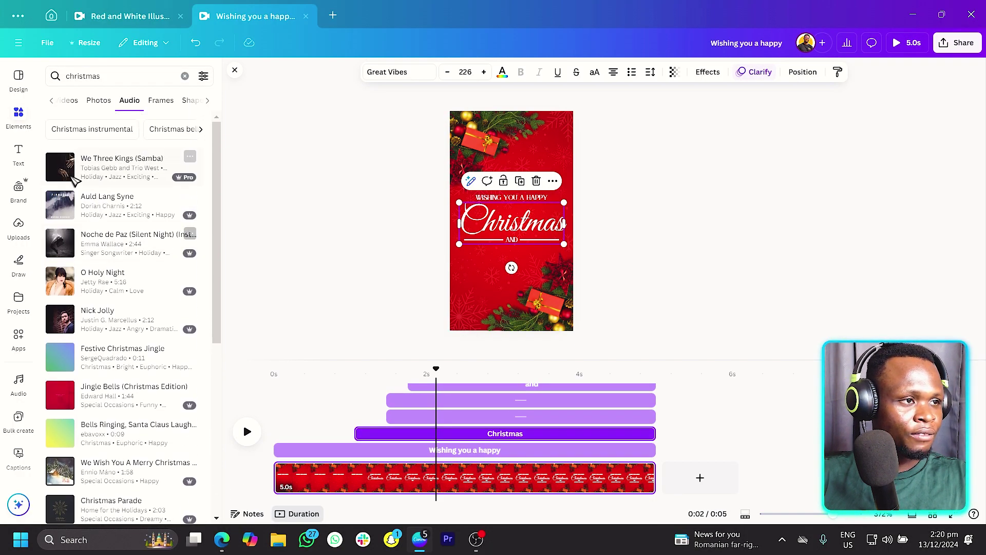
- Try "We Three Kings (Samba)" as the video's background track, play it back and delete it from the timeline
drag(74, 175, 408, 491)
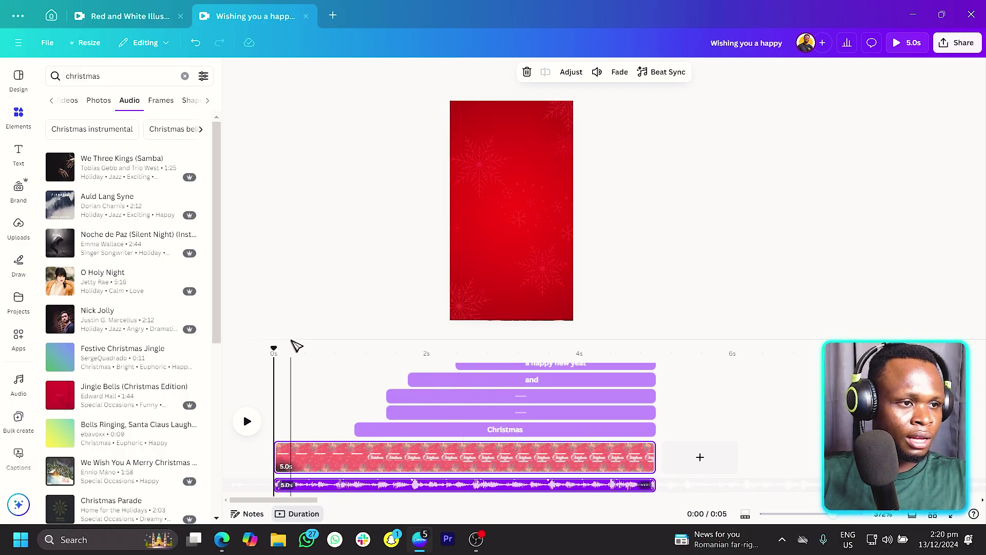
click(247, 421)
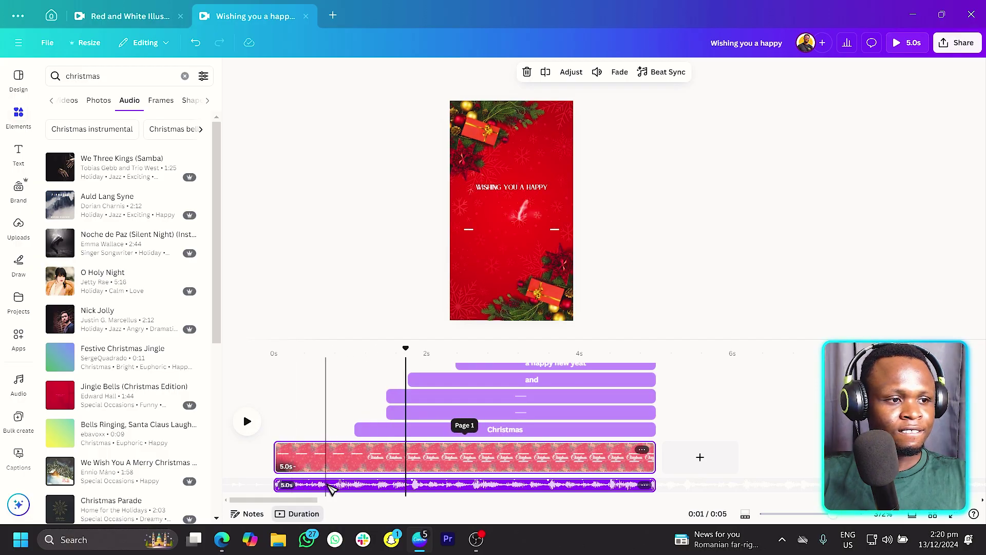
click(328, 488)
key(Delete)
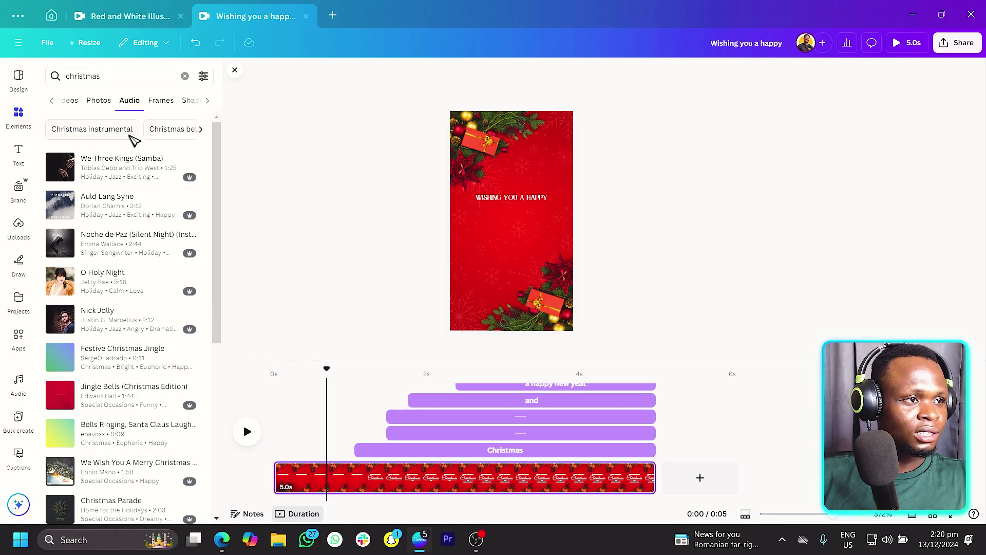
- Find Christmas instrumental audio, add "Missed It (instrumental)" beneath the page as background music and play the video
click(104, 130)
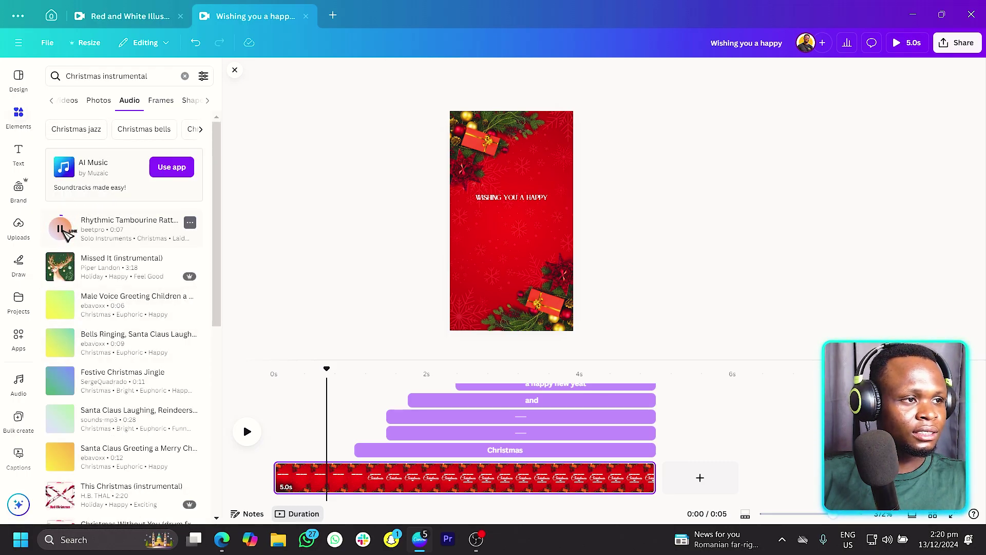
click(60, 228)
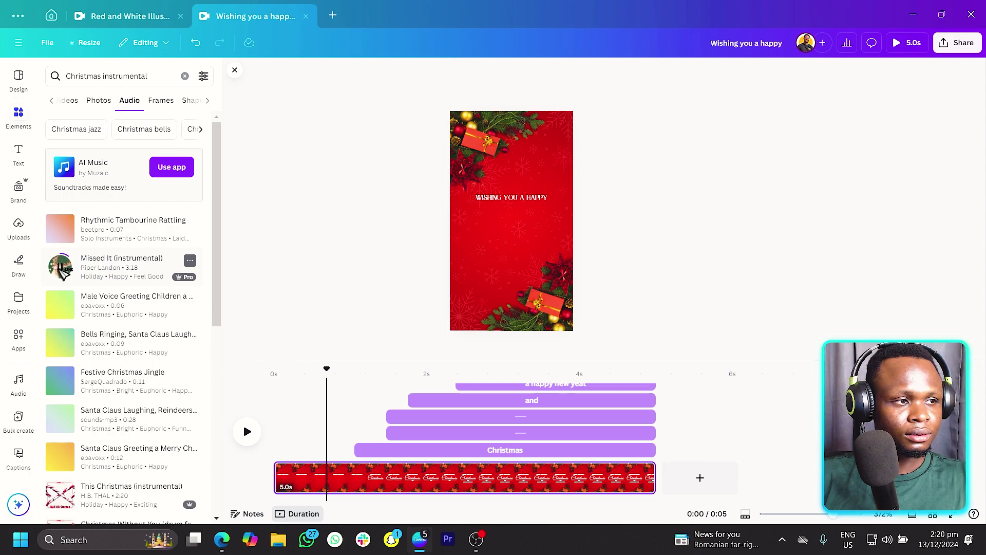
drag(93, 281, 289, 487)
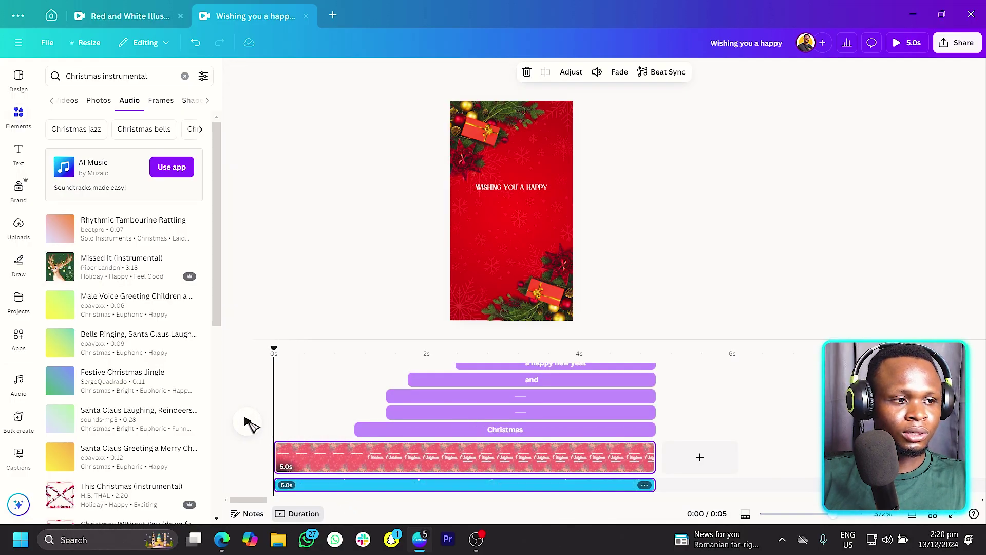
click(248, 422)
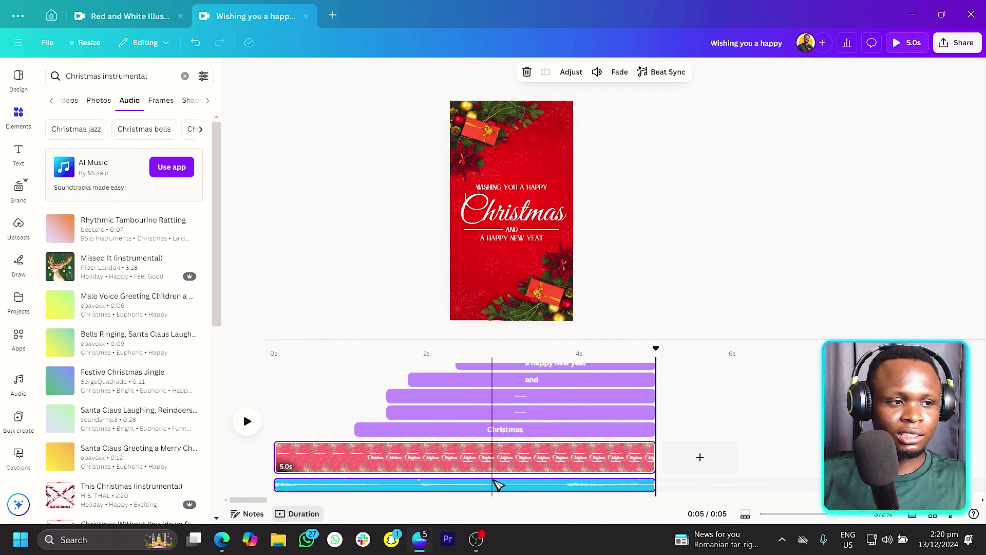
- Turn on Beat Sync's Sync now for the background track and return the playhead to the start
click(491, 486)
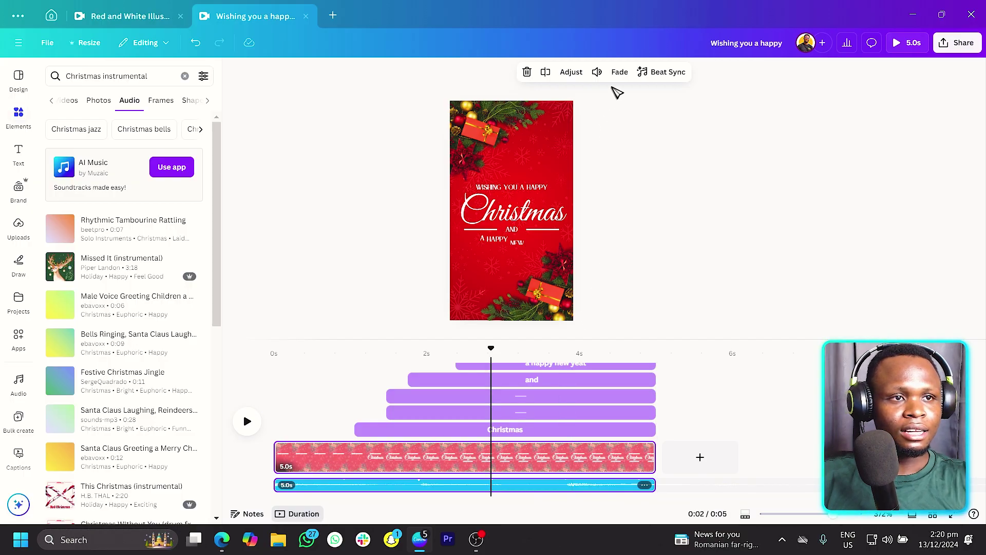
click(677, 71)
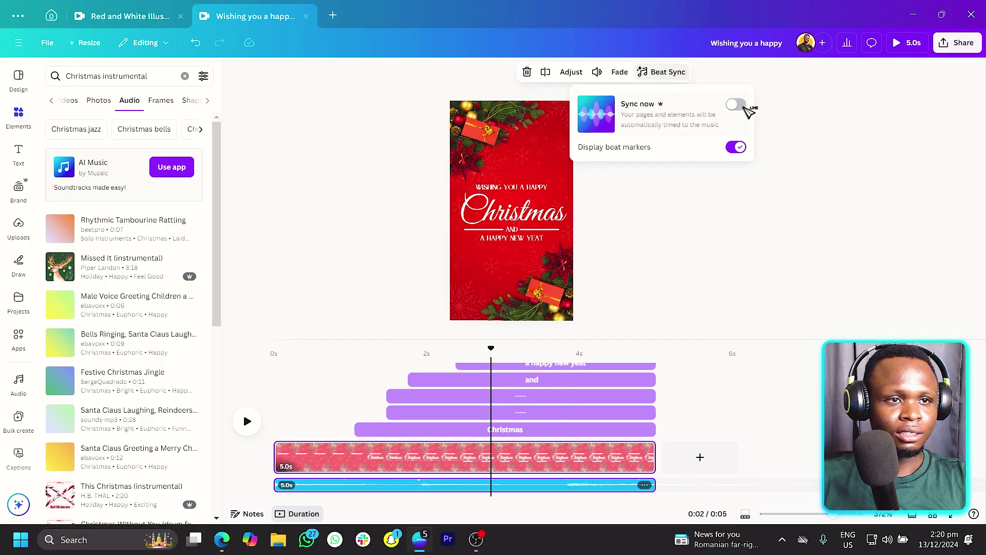
click(736, 104)
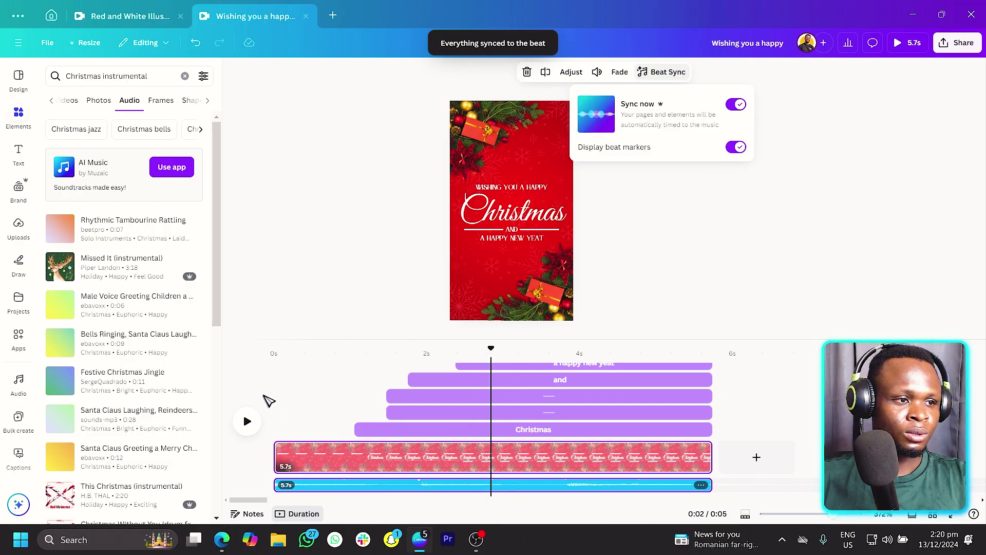
click(263, 400)
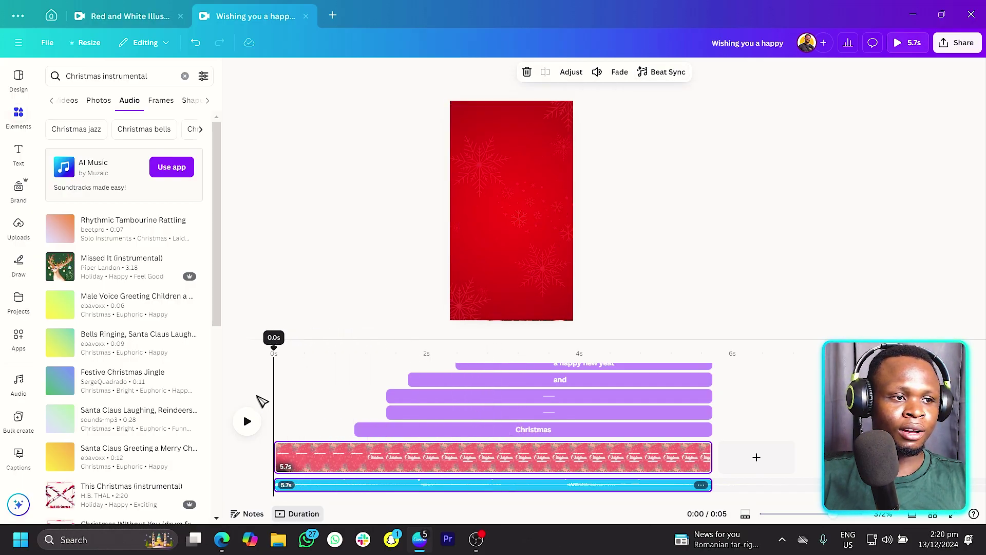